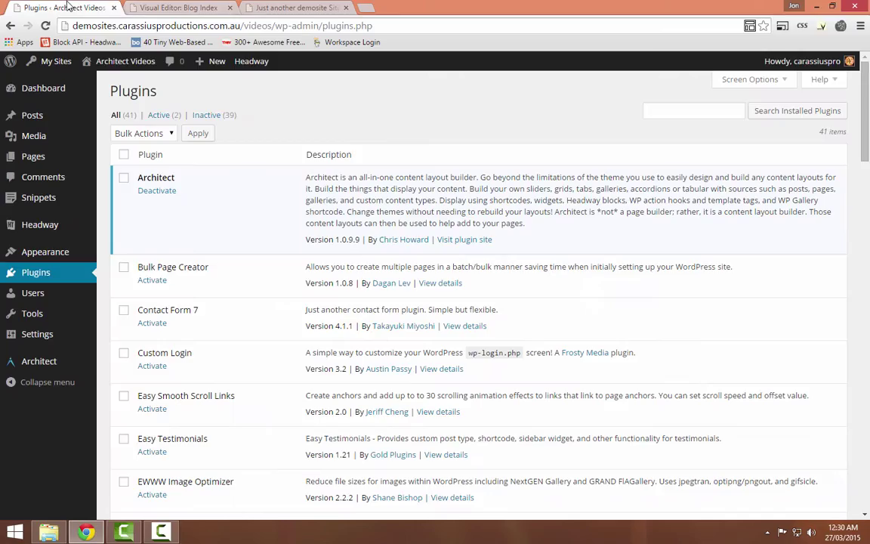
- Open the site's installed themes page to check the active theme
left_click(75, 7)
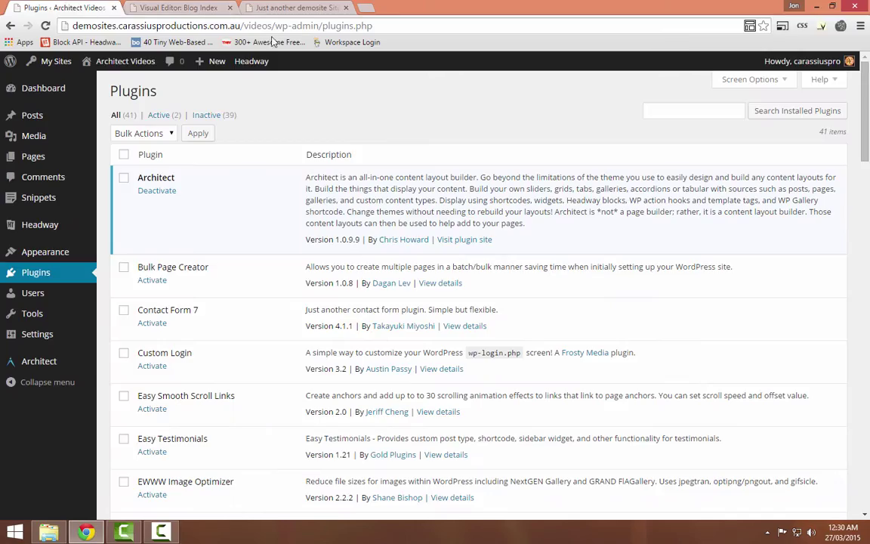
left_click(161, 6)
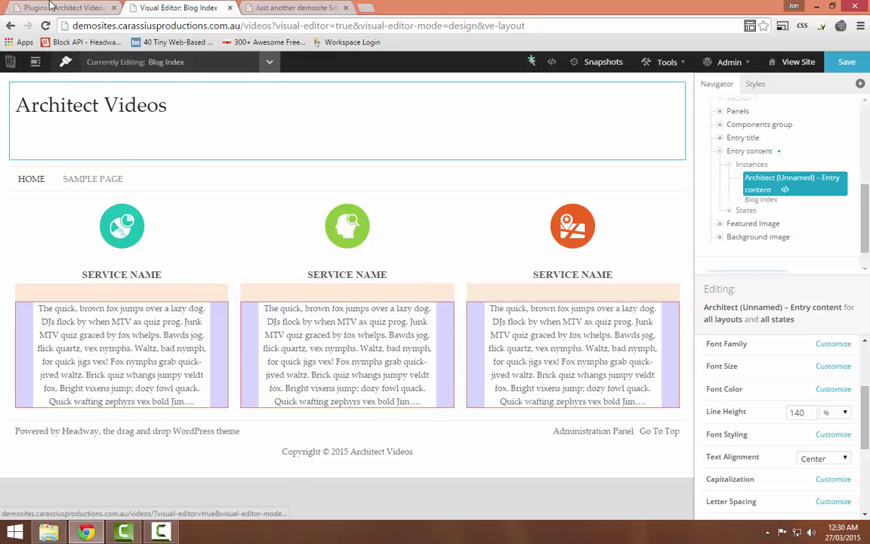
left_click(51, 7)
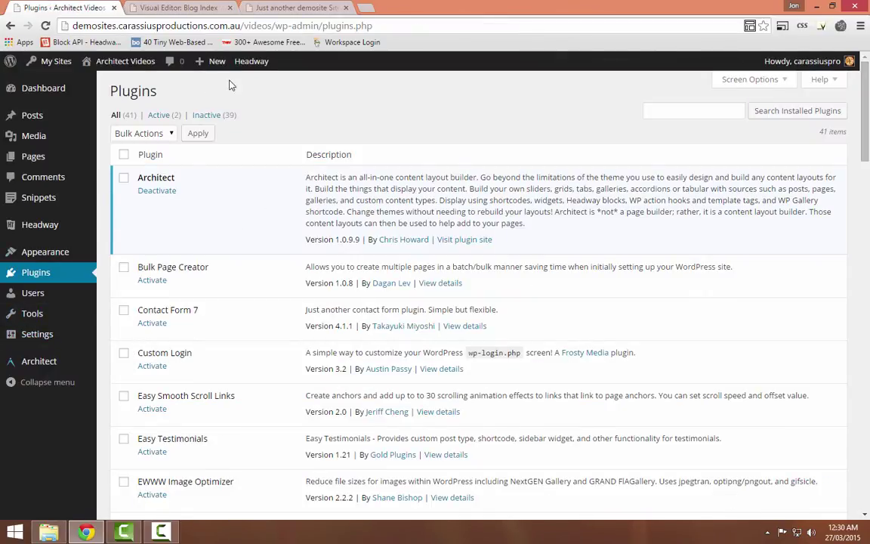
mouse_move(45, 252)
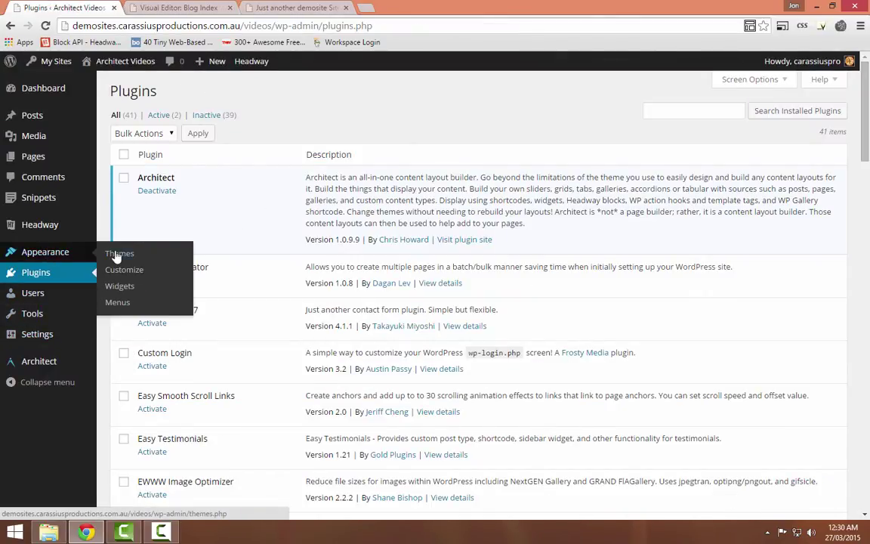
left_click(118, 254)
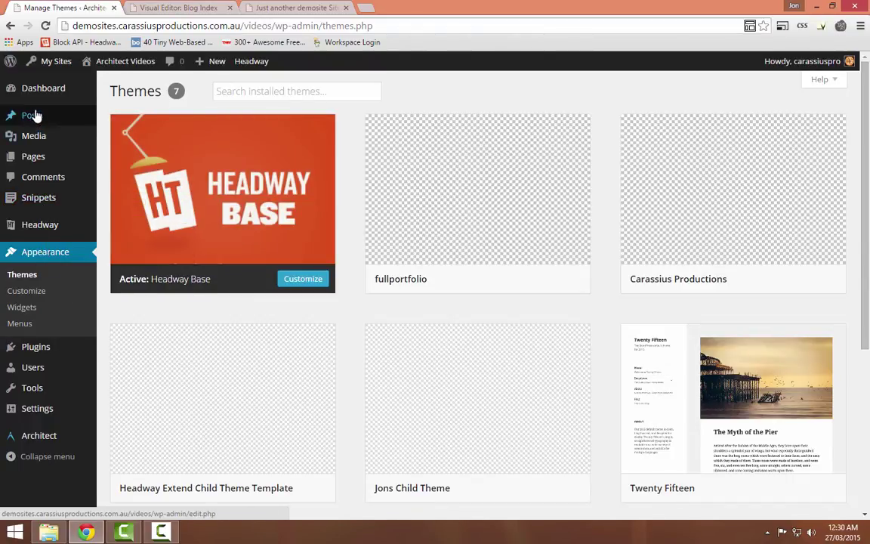
- List all posts and open each of the three Service Name posts for editing in its own browser tab
left_click(120, 117)
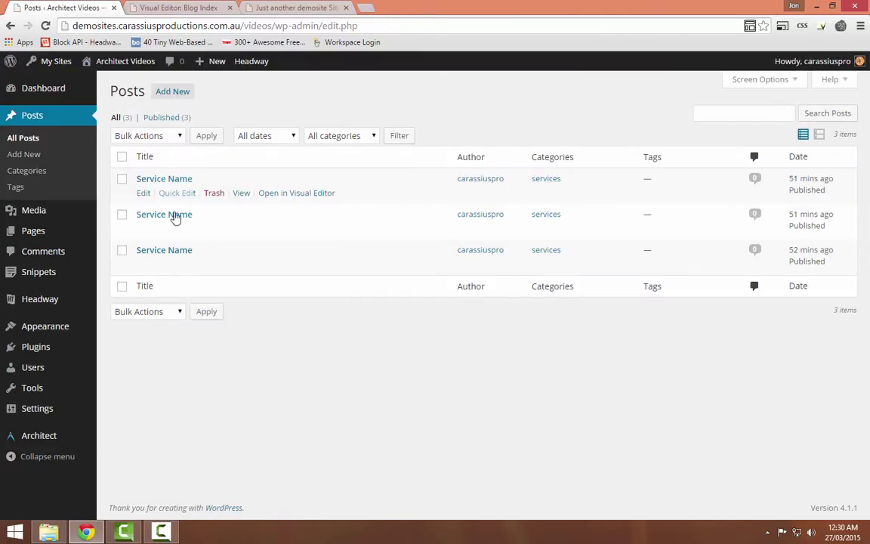
right_click(144, 195)
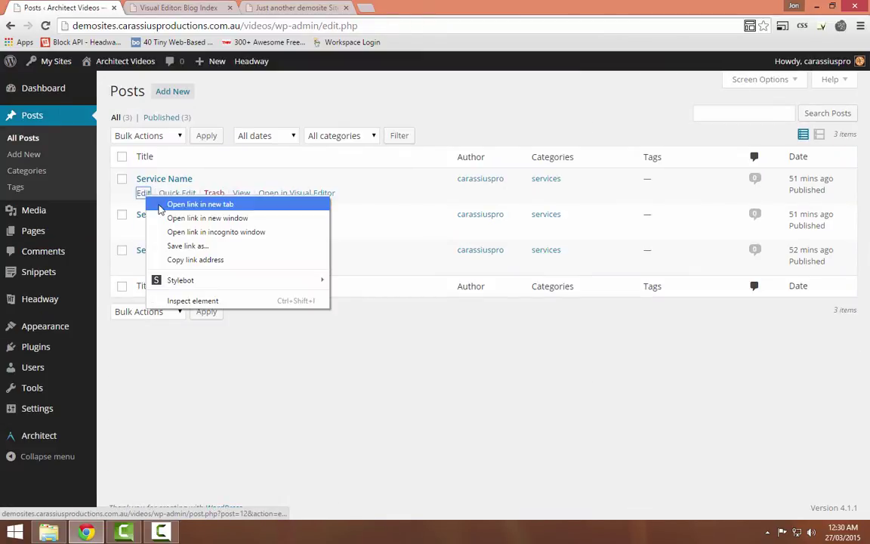
left_click(170, 203)
right_click(143, 228)
left_click(170, 237)
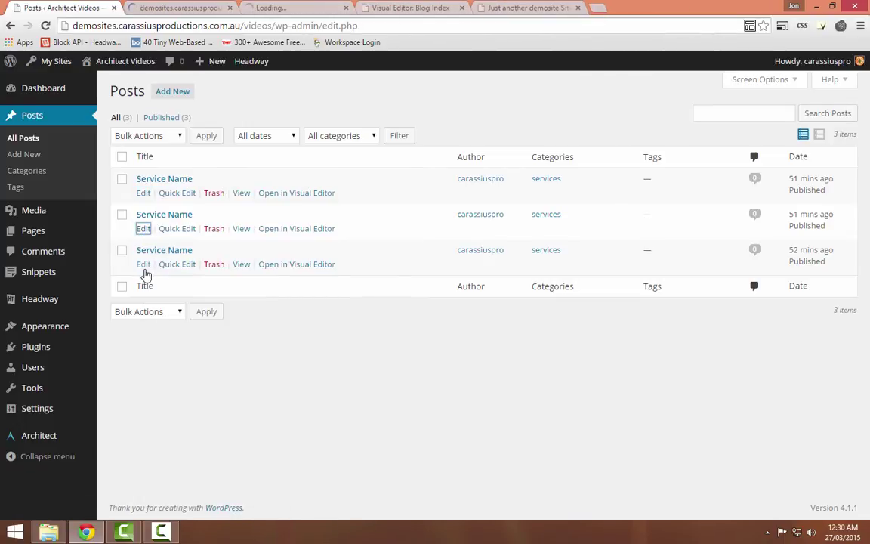
right_click(143, 265)
left_click(170, 273)
- Check the category and featured image of each Service Name post, and close the three editing tabs
left_click(182, 7)
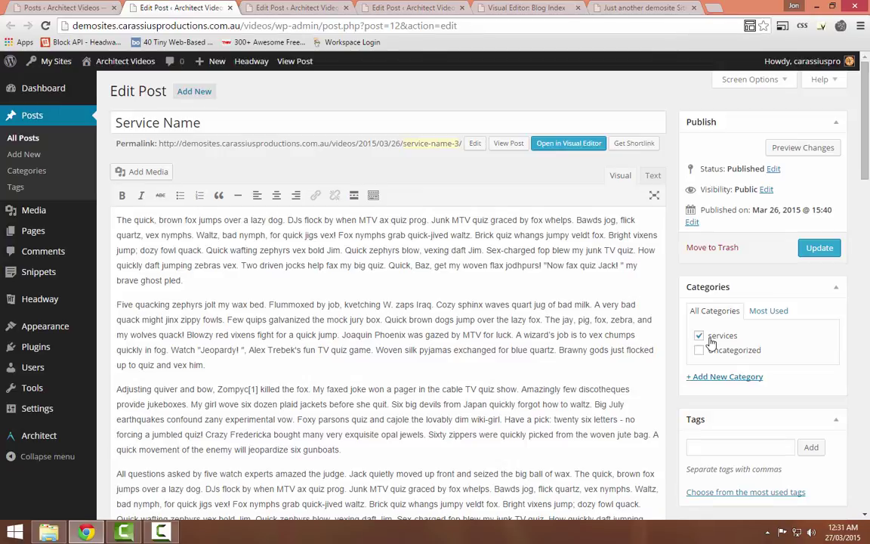
scroll(722, 344, "down", 12)
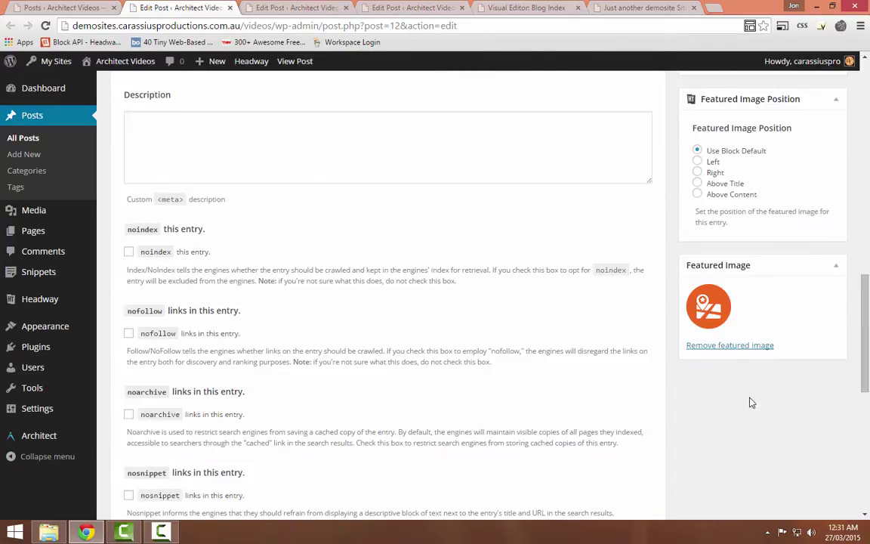
left_click(298, 8)
scroll(701, 321, "down", 10)
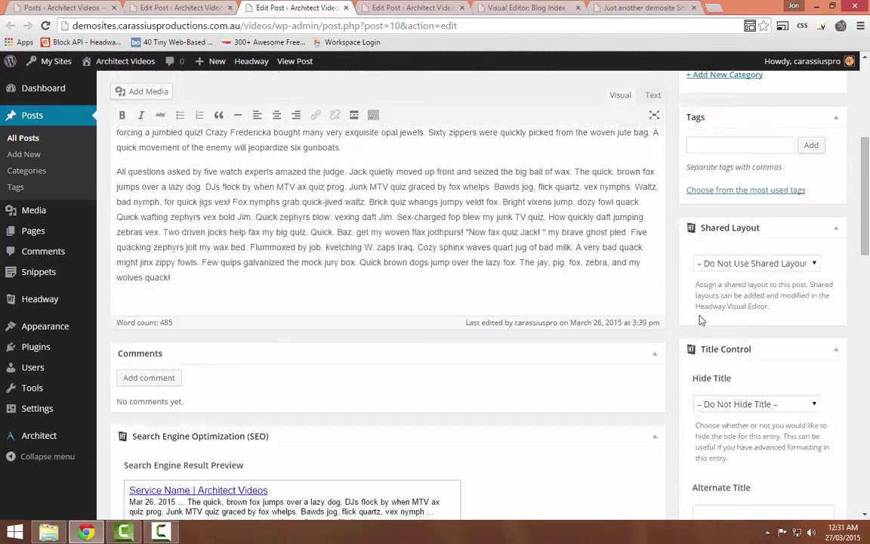
scroll(701, 321, "up", 4)
scroll(708, 352, "down", 8)
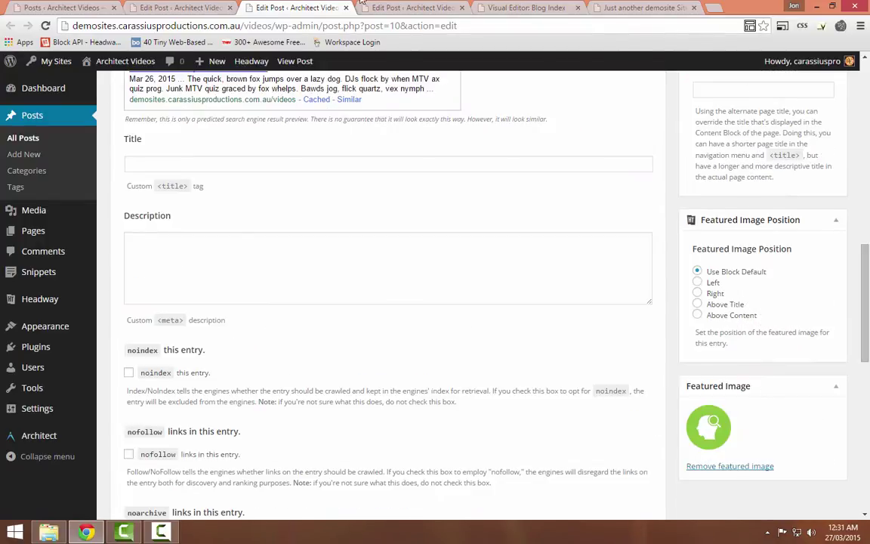
left_click(365, 8)
scroll(732, 380, "down", 10)
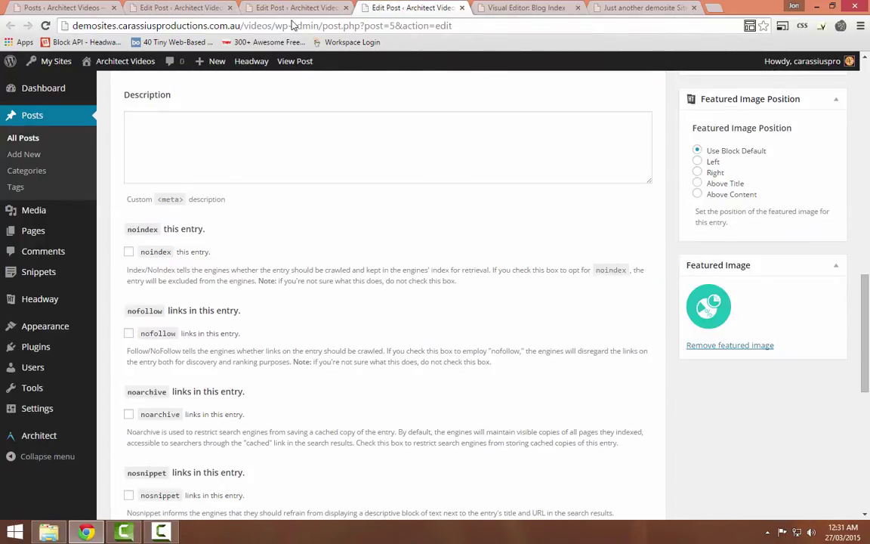
left_click(231, 8)
left_click(231, 9)
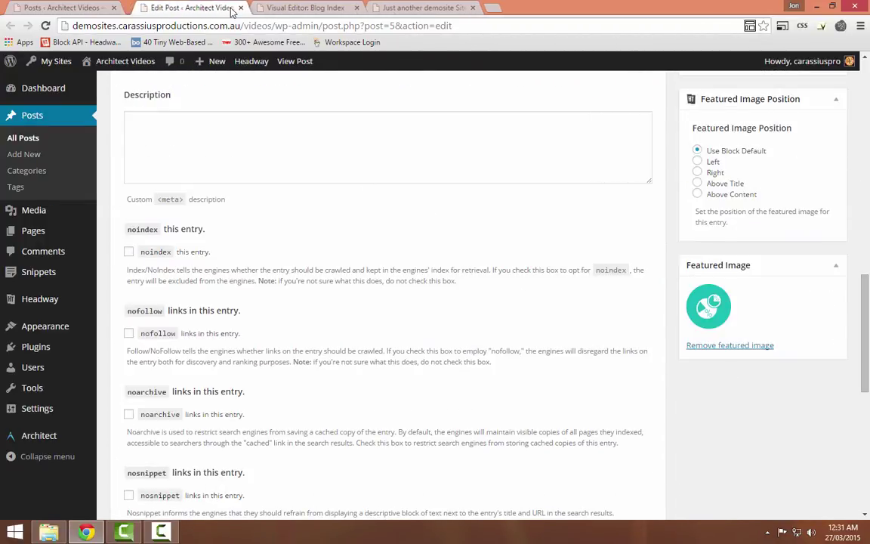
left_click(240, 7)
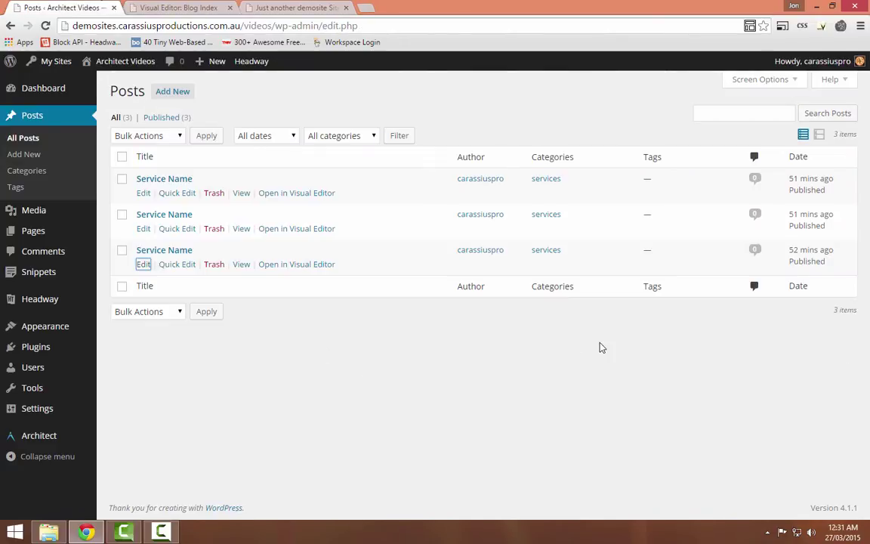
- Switch the Blog Index layout in the Visual Editor from design to grid mode, discarding the unsaved changes
mouse_move(31, 218)
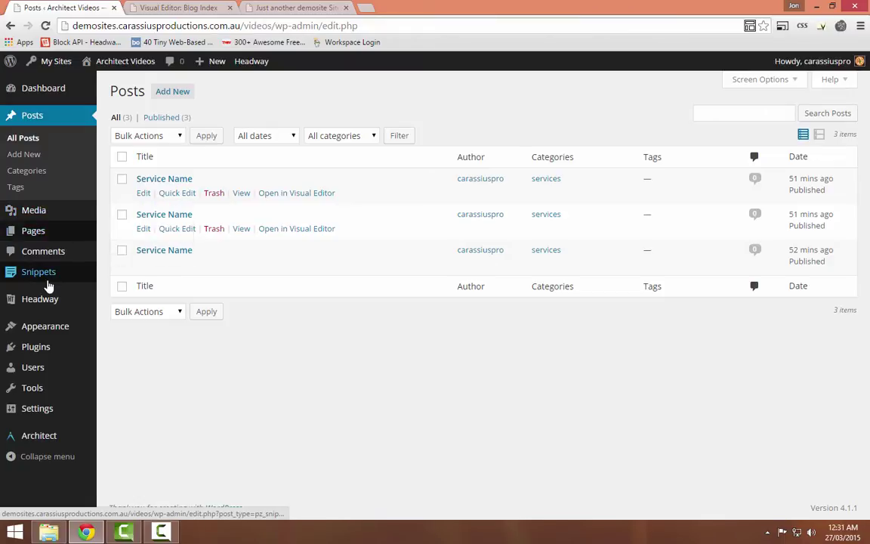
mouse_move(48, 305)
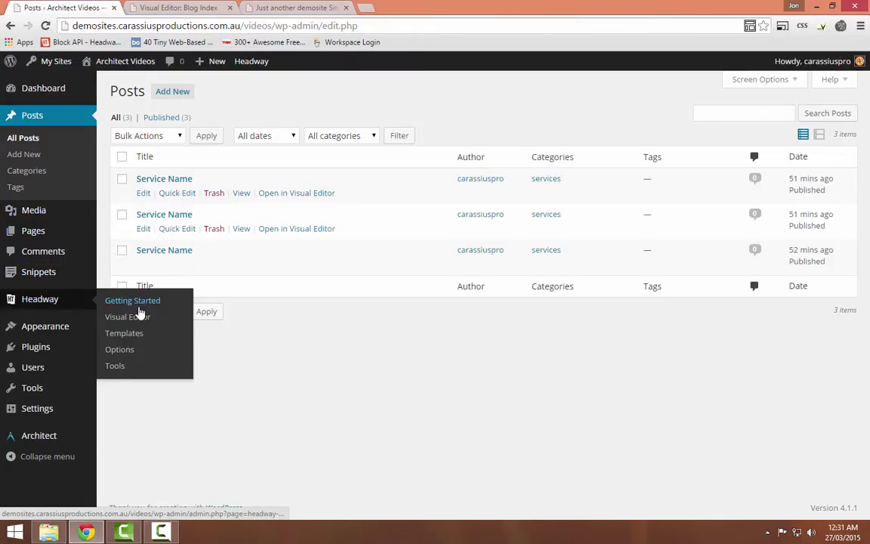
left_click(123, 316)
left_click(35, 61)
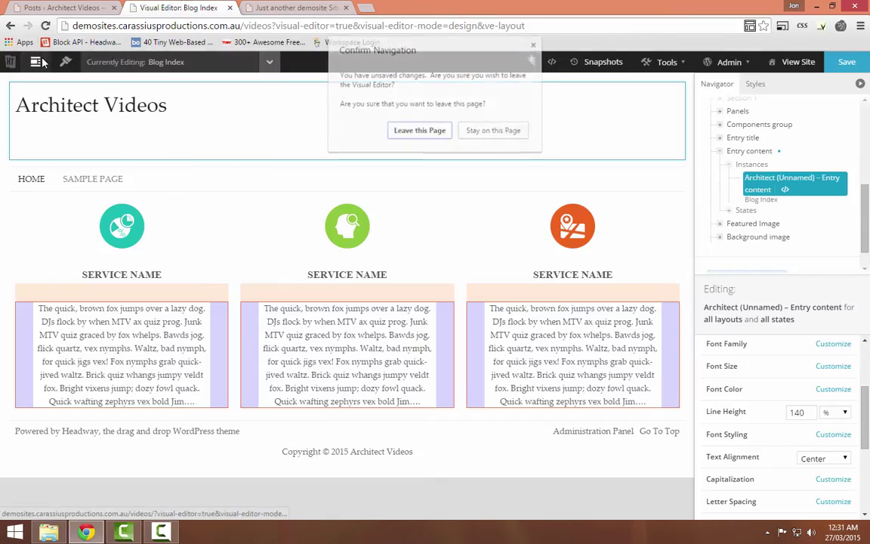
left_click(419, 132)
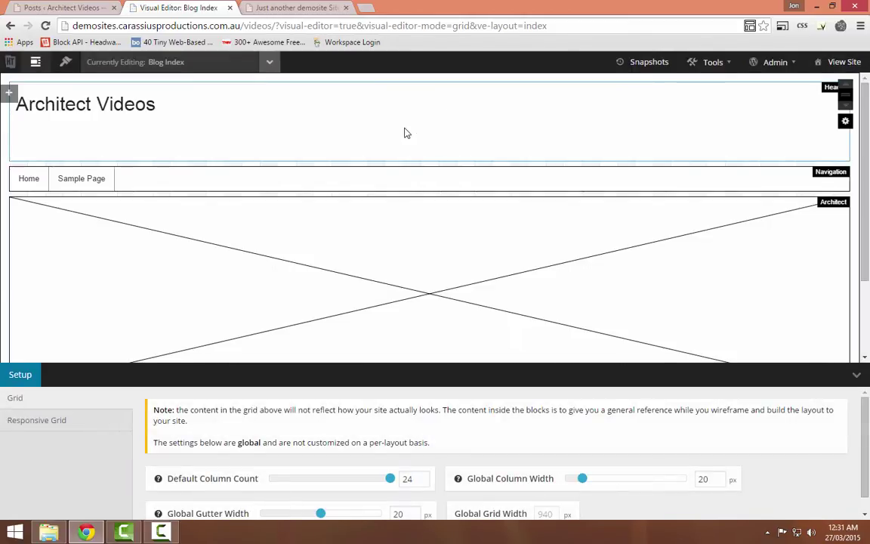
- Apply the Grid Wizard preset without sidebars to the Blog Index layout and save it
left_click(715, 61)
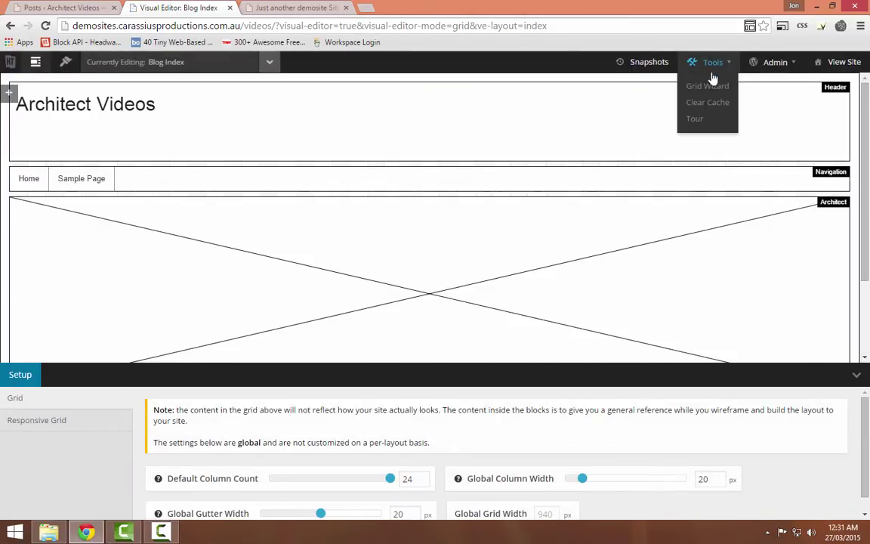
left_click(710, 86)
left_click(274, 210)
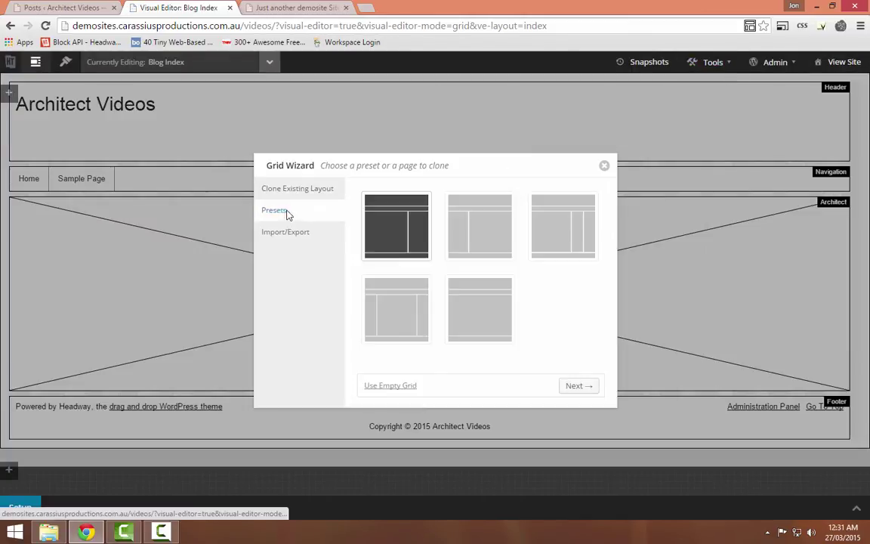
left_click(487, 323)
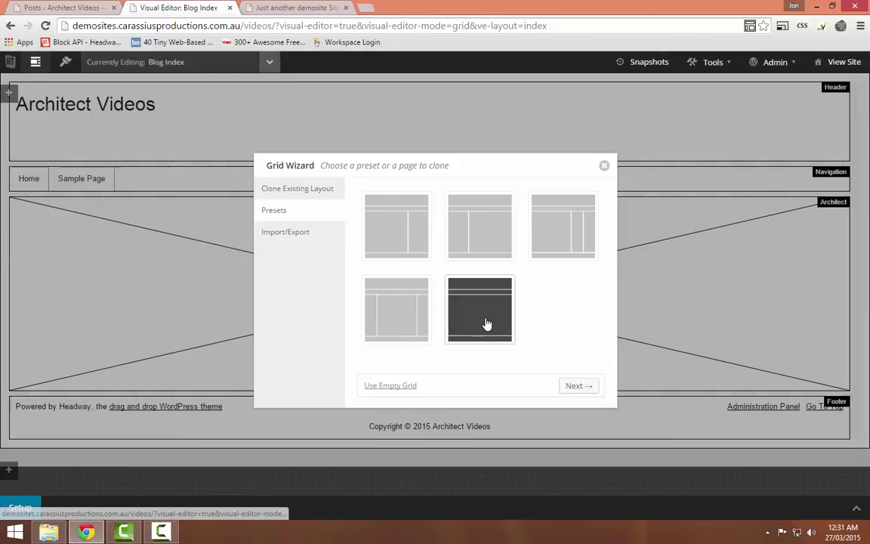
left_click(582, 387)
left_click(581, 388)
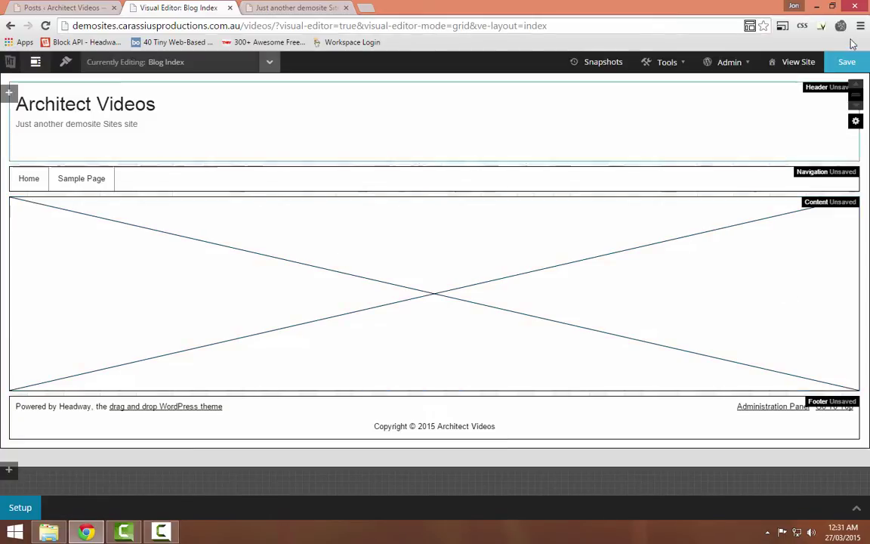
left_click(847, 61)
- Reload the site's front page and review how the three service posts are laid out
left_click(302, 8)
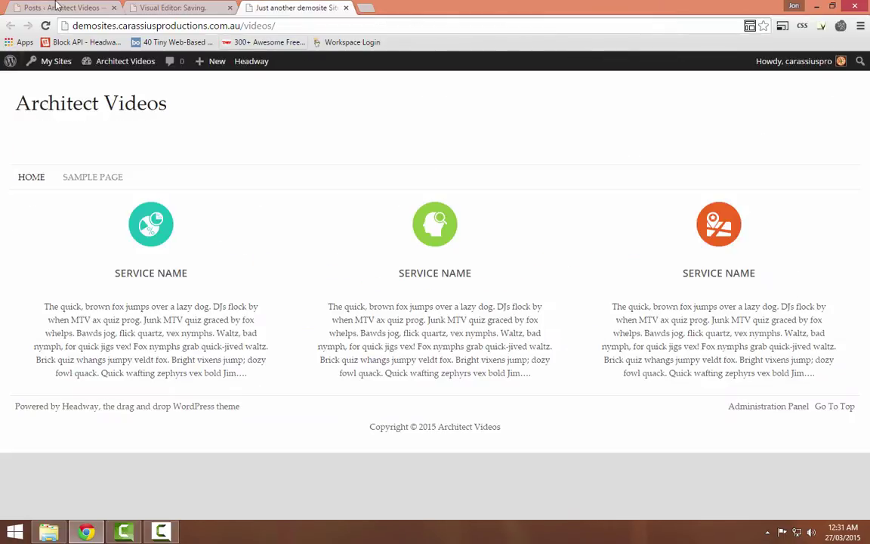
left_click(47, 26)
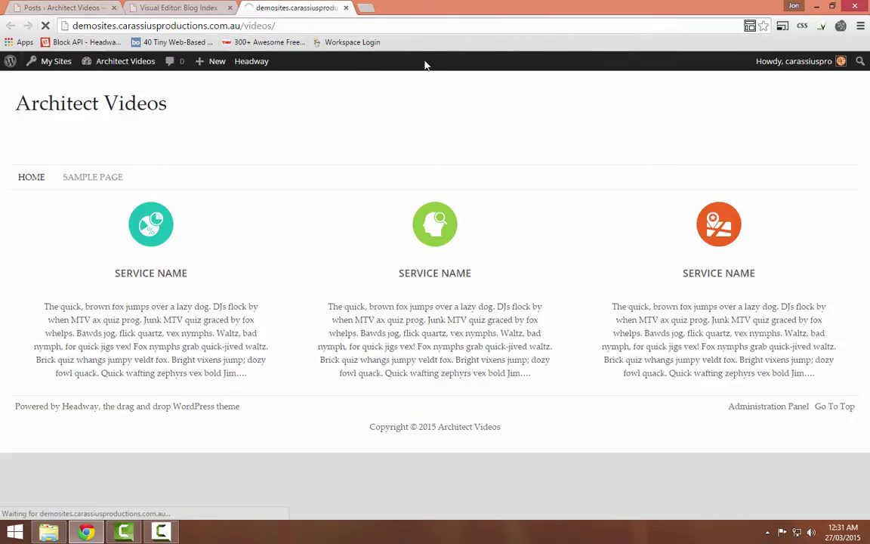
scroll(509, 130, "down", 5)
scroll(283, 338, "up", 5)
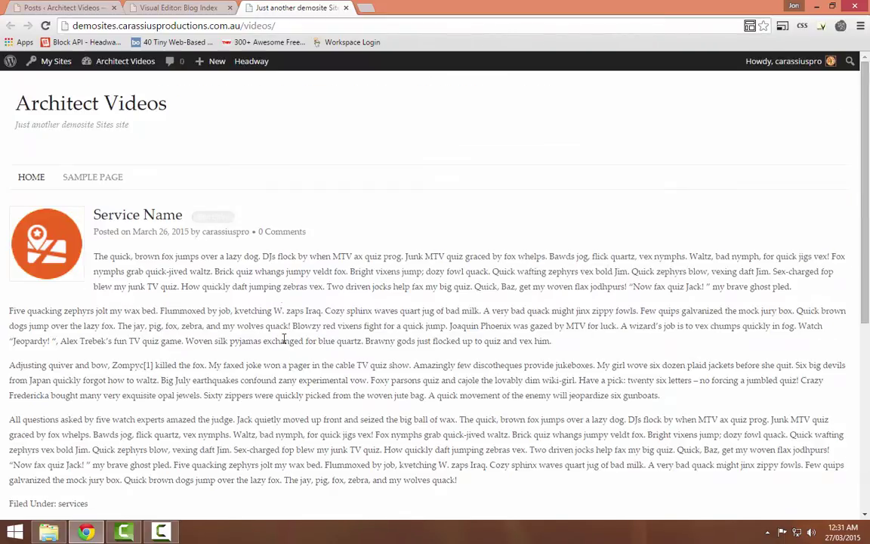
scroll(268, 189, "down", 5)
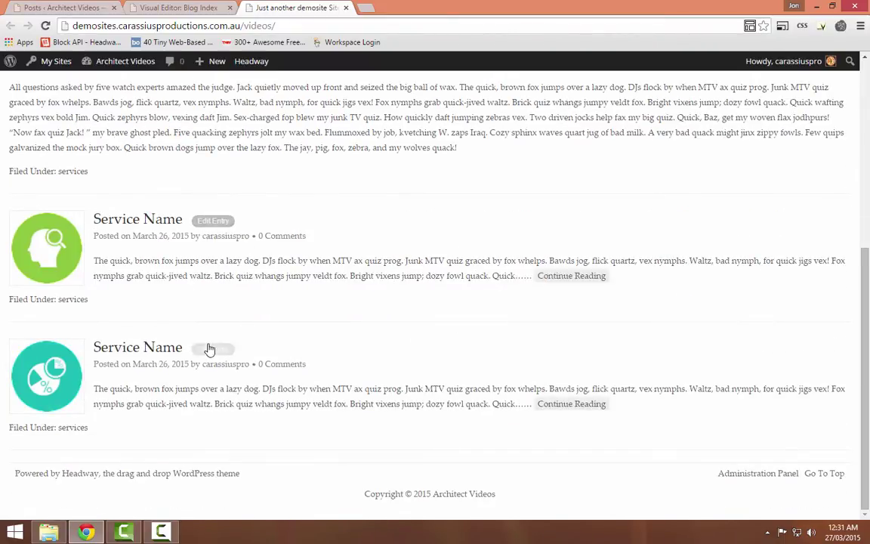
scroll(210, 347, "up", 5)
- Compare the Blog Index grid with the live page and display the available actions for its Content block
left_click(181, 6)
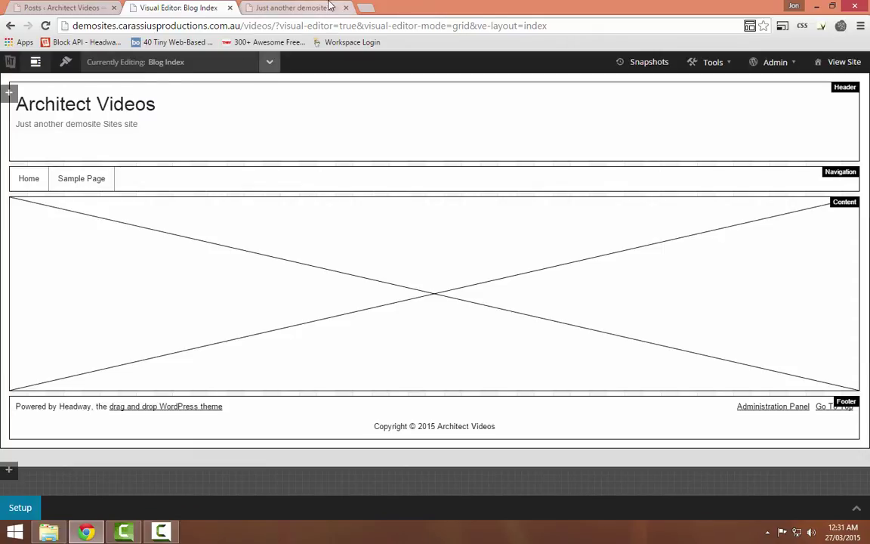
left_click(296, 7)
left_click(182, 6)
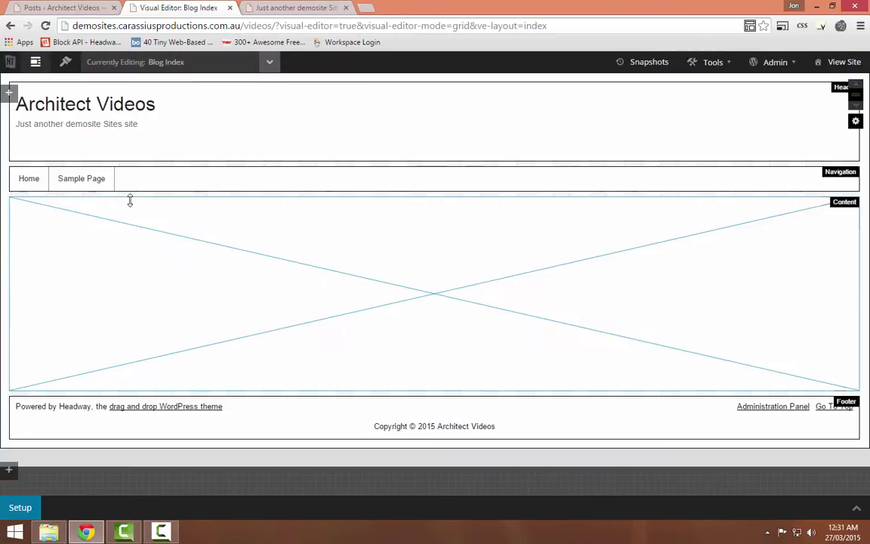
right_click(435, 284)
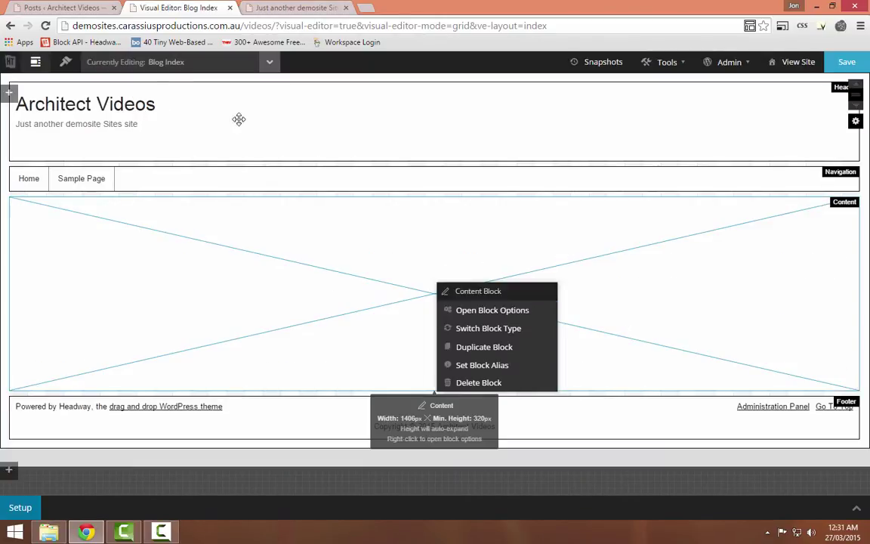
- Open the Architect Blueprints list and move the Services Design blueprint to the trash
left_click(65, 7)
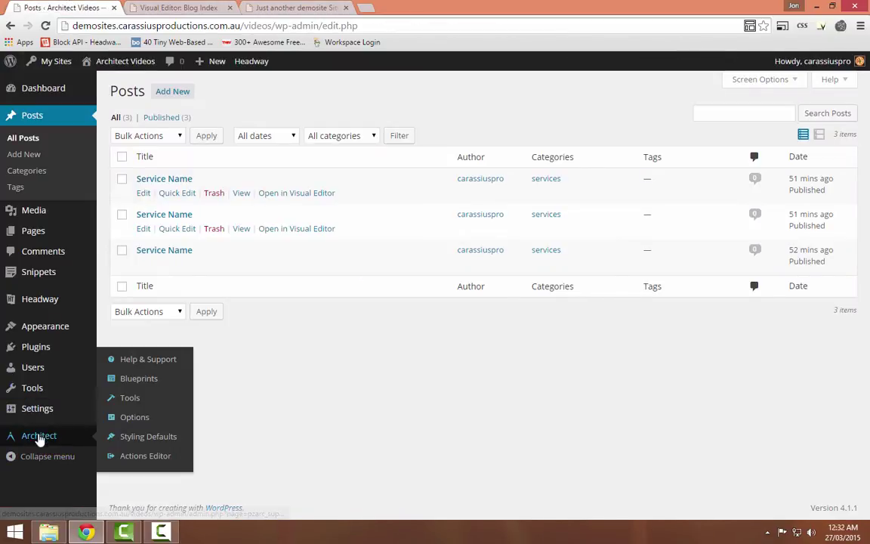
mouse_move(65, 438)
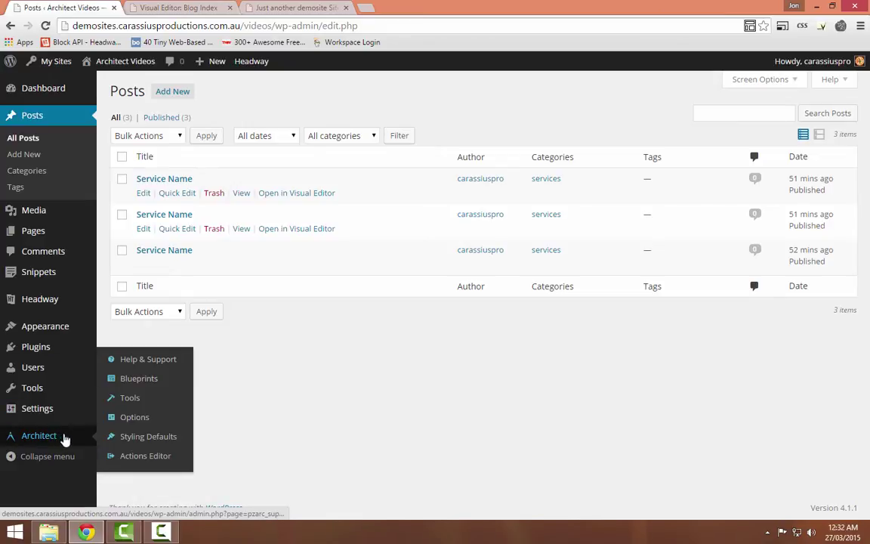
left_click(138, 381)
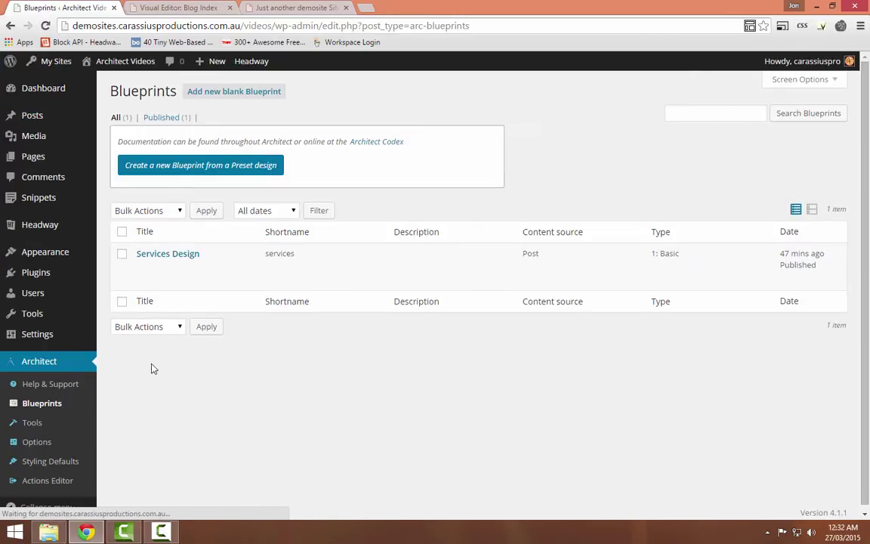
mouse_move(142, 273)
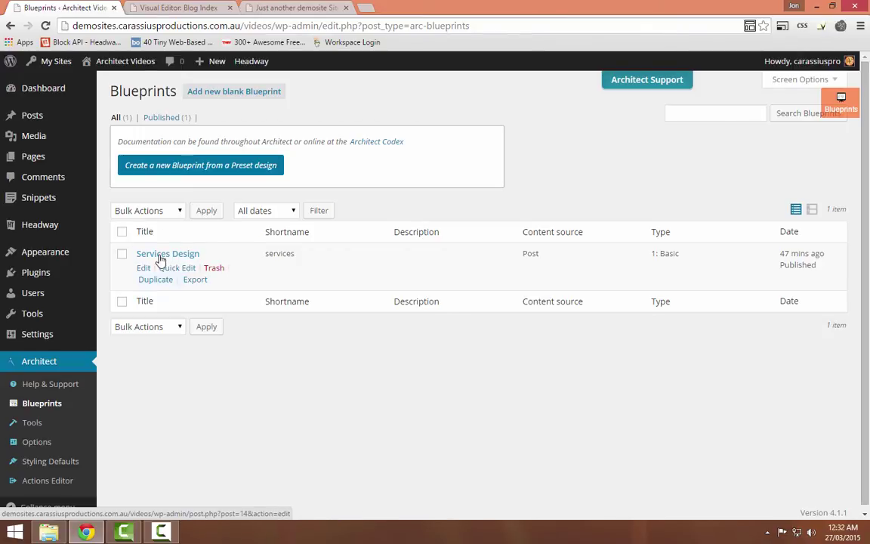
left_click(215, 270)
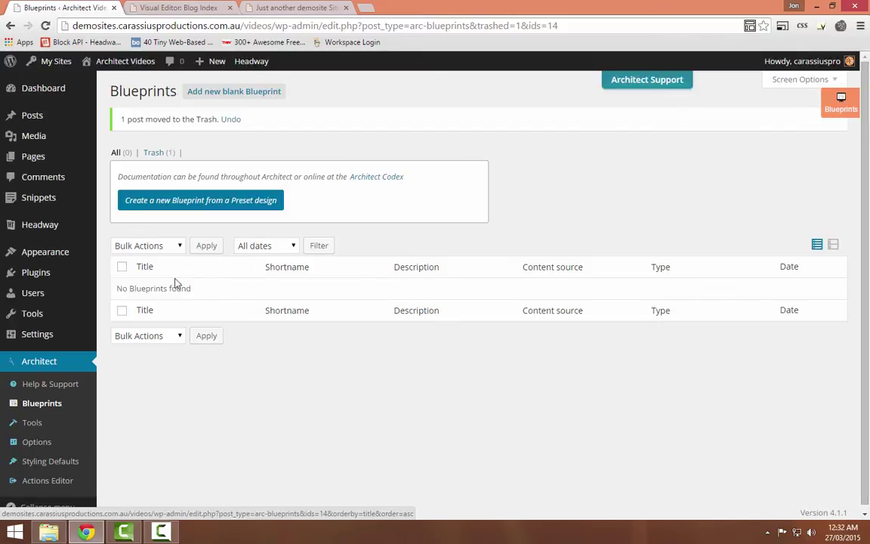
- Add a new blank blueprint titled Services Posts with the short name services
left_click(248, 97)
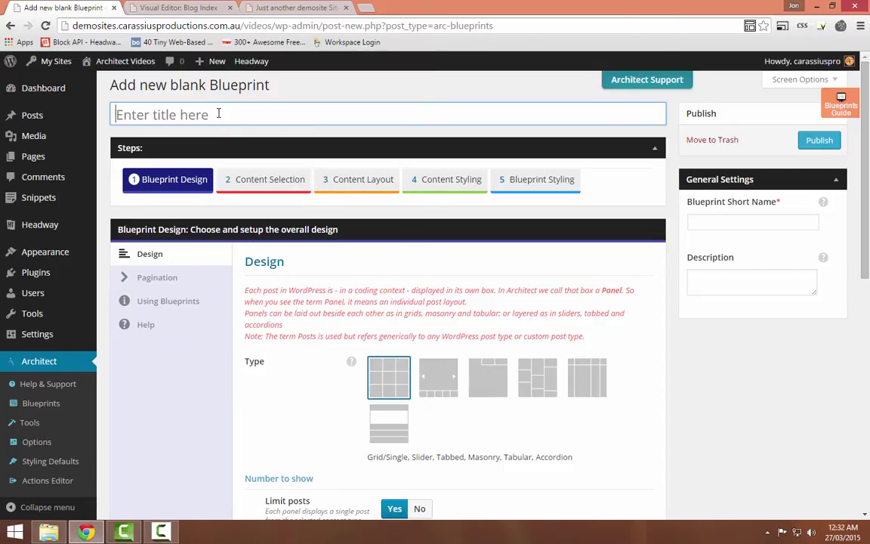
type("Service")
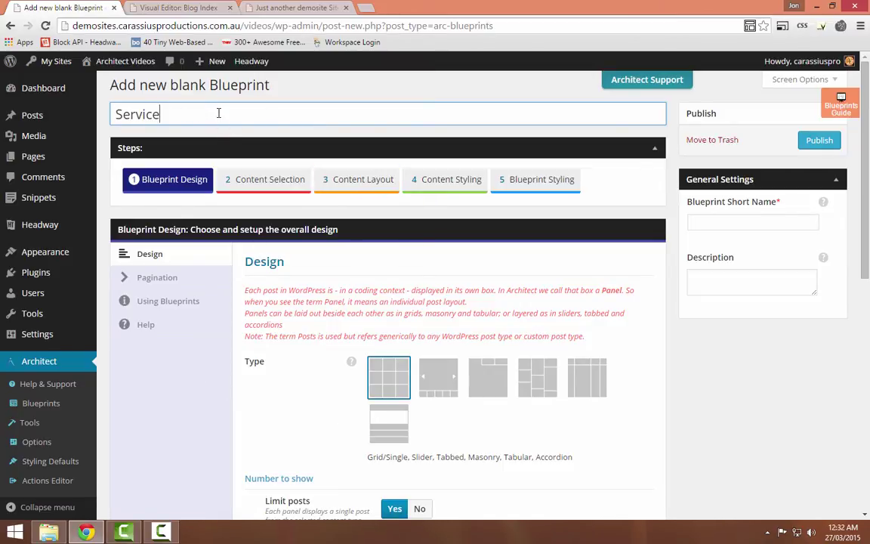
type("s Posts")
left_click(737, 224)
type("services")
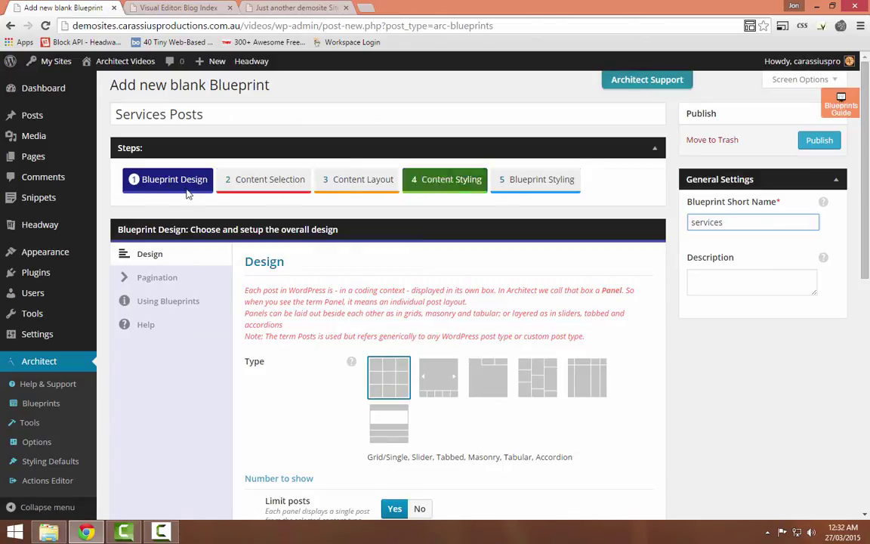
- Keep the Grid/Single design type and limit the number of posts to show to 3
scroll(268, 249, "down", 1)
scroll(99, 142, "up", 1)
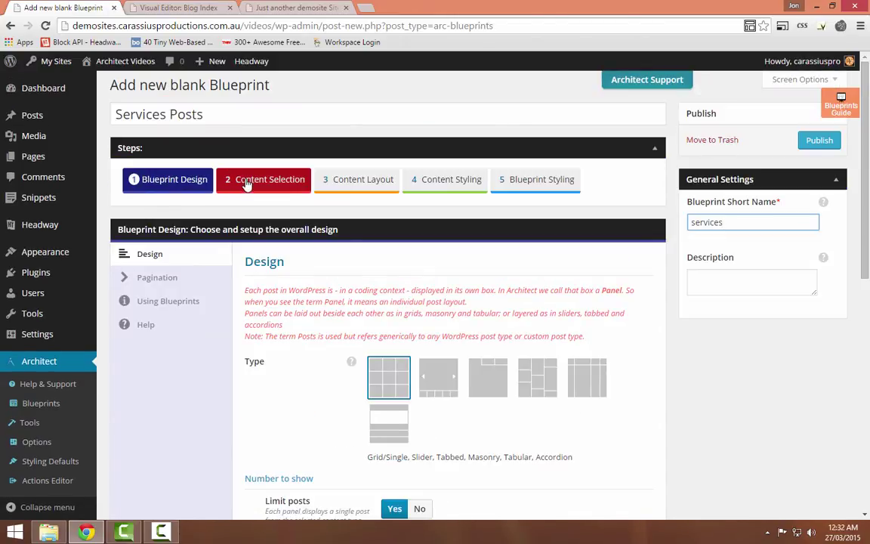
scroll(351, 279, "down", 3)
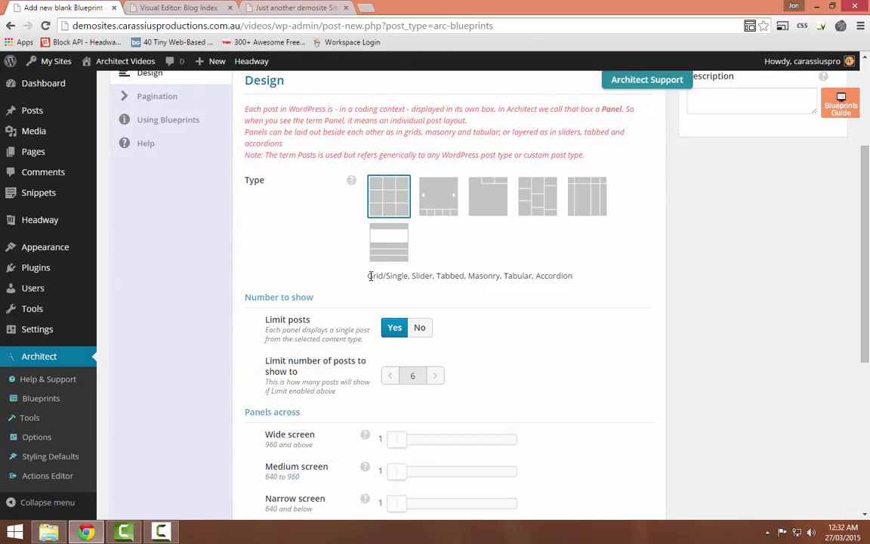
scroll(371, 275, "up", 3)
scroll(408, 294, "down", 1)
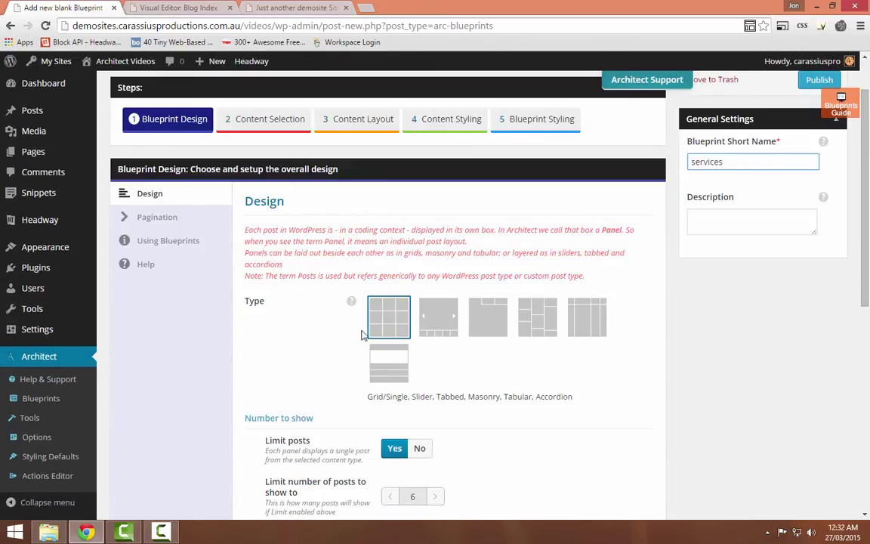
scroll(332, 256, "down", 1)
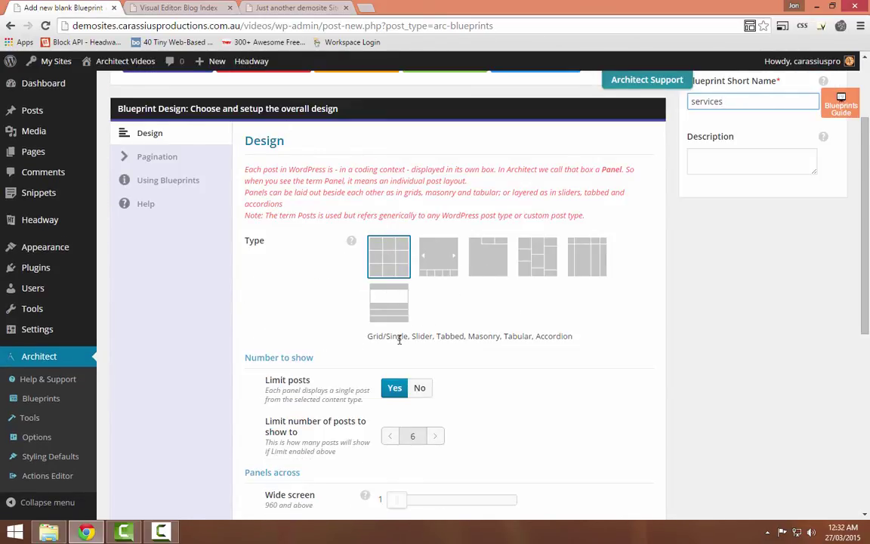
scroll(534, 327, "down", 1)
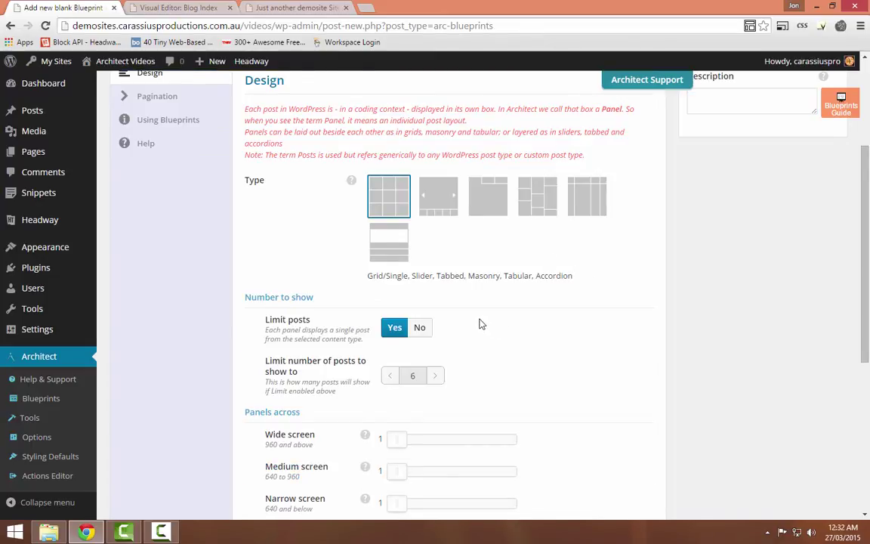
scroll(481, 323, "down", 1)
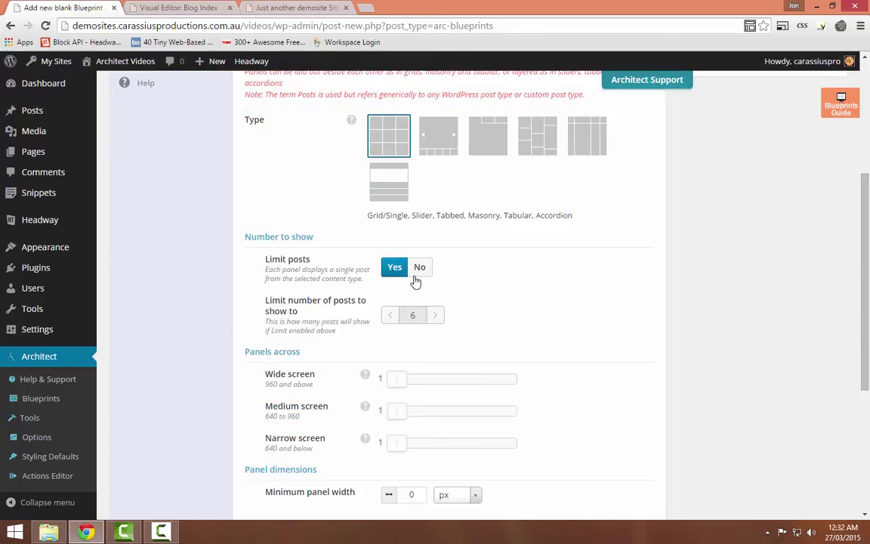
left_click(396, 318)
left_click(396, 318)
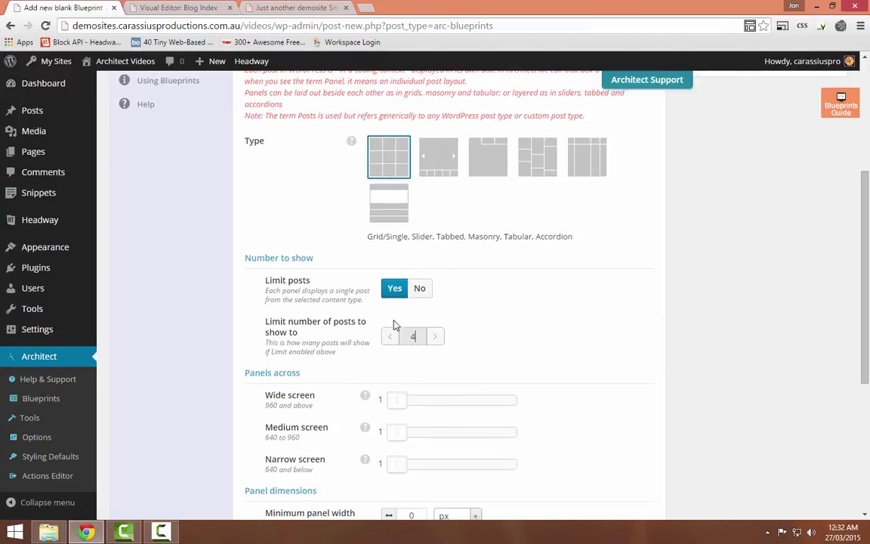
left_click(395, 337)
- Set the panels across to 3 on wide screens and 2 on medium screens
scroll(453, 366, "down", 2)
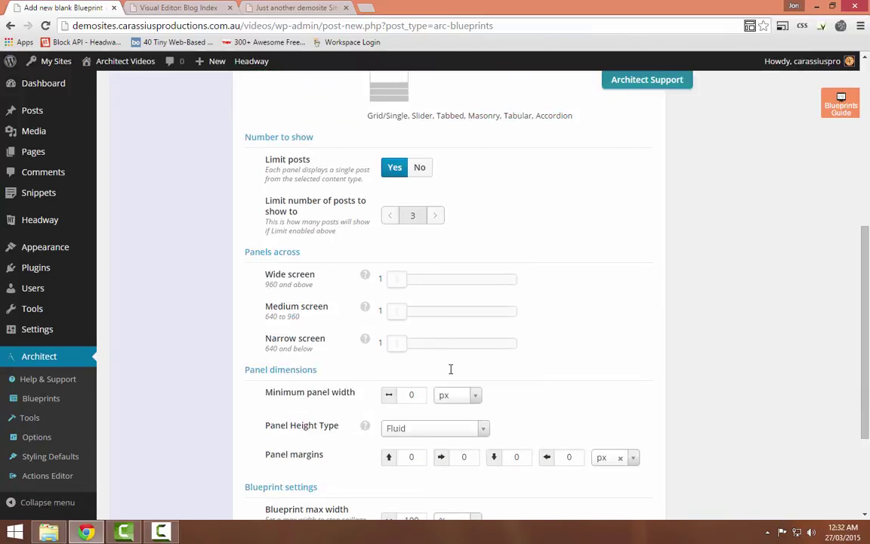
left_click_drag(397, 280, 423, 285)
left_click_drag(401, 315, 410, 315)
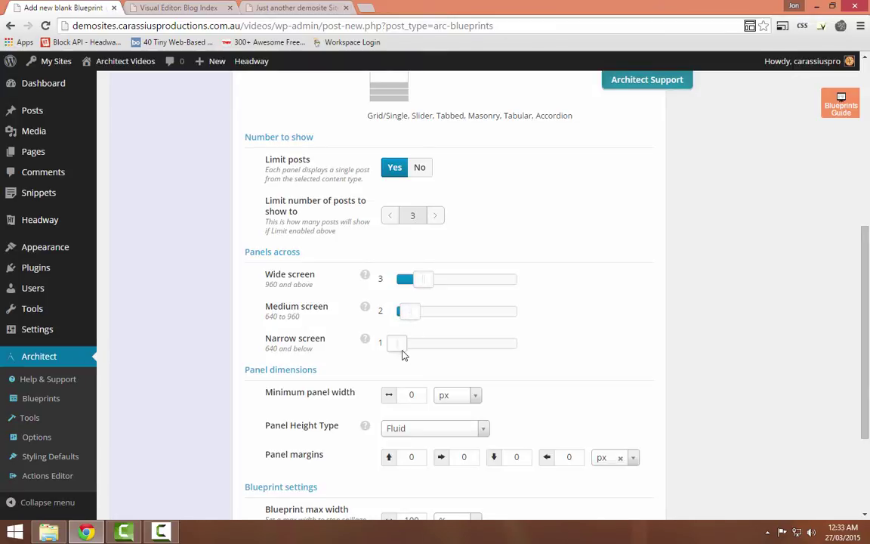
- Review the panel dimension settings and the available Panel Height Type options
scroll(414, 392, "down", 3)
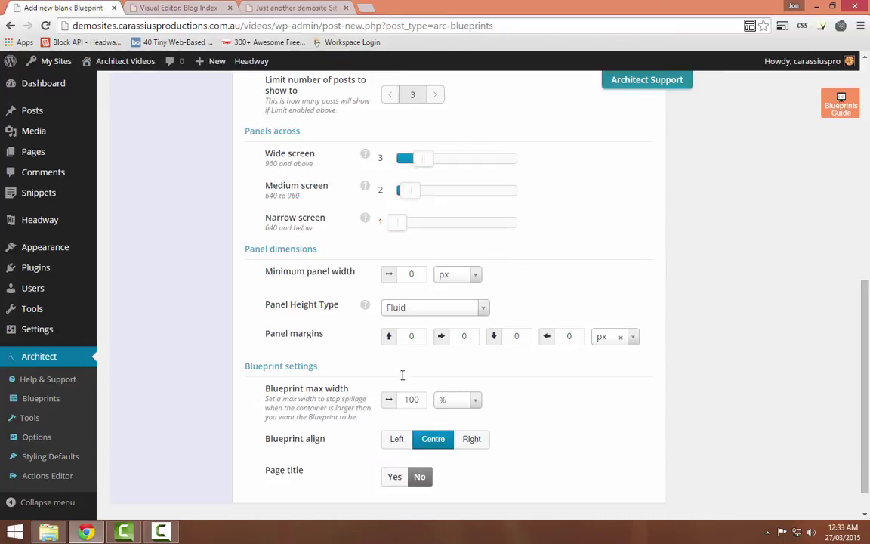
left_click(404, 279)
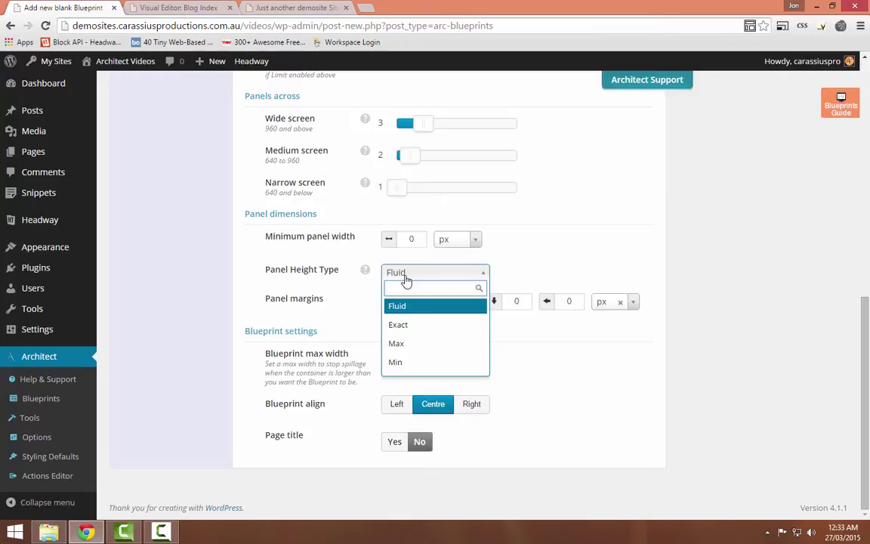
left_click(303, 355)
- Set the blueprint's content source to Posts and the order direction to Ascending
scroll(358, 386, "up", 10)
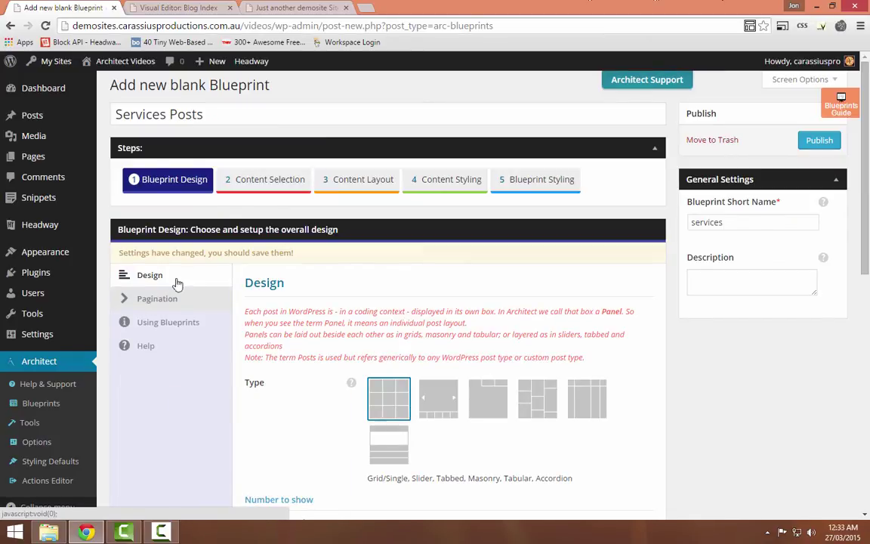
left_click(252, 185)
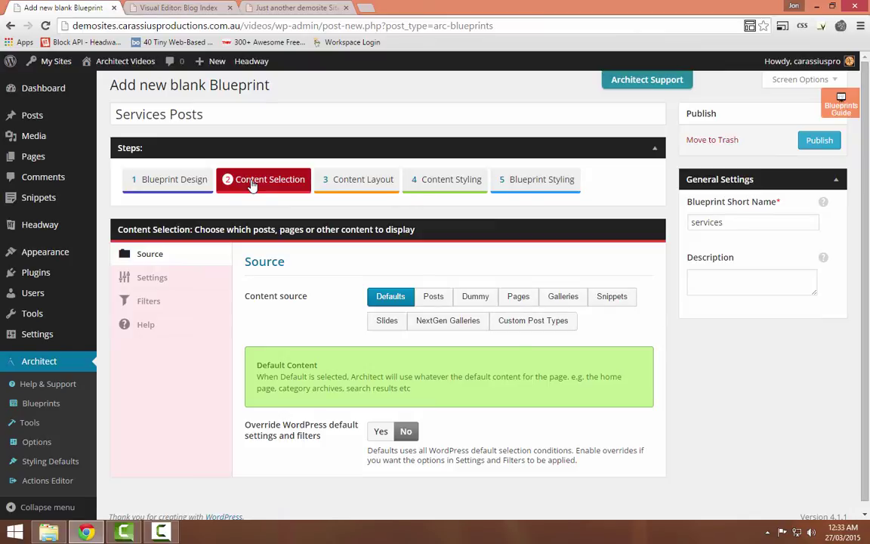
left_click(437, 299)
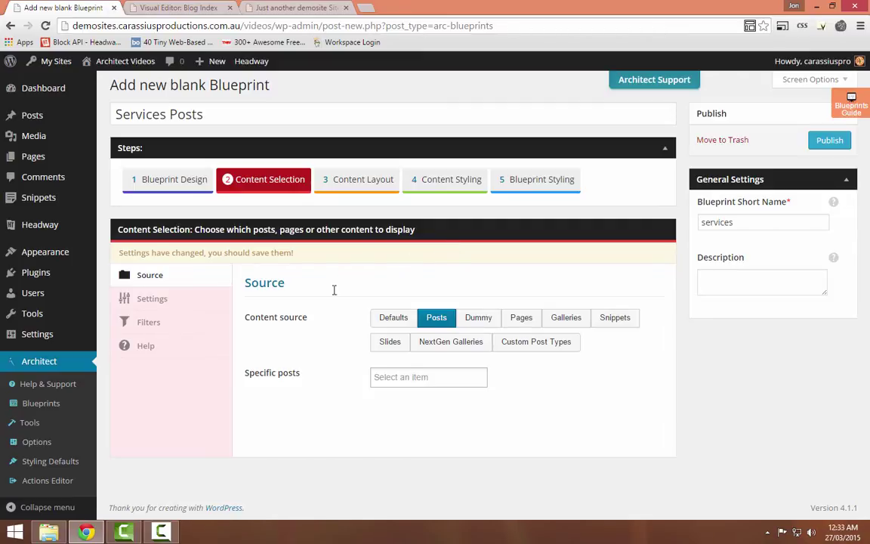
left_click(170, 302)
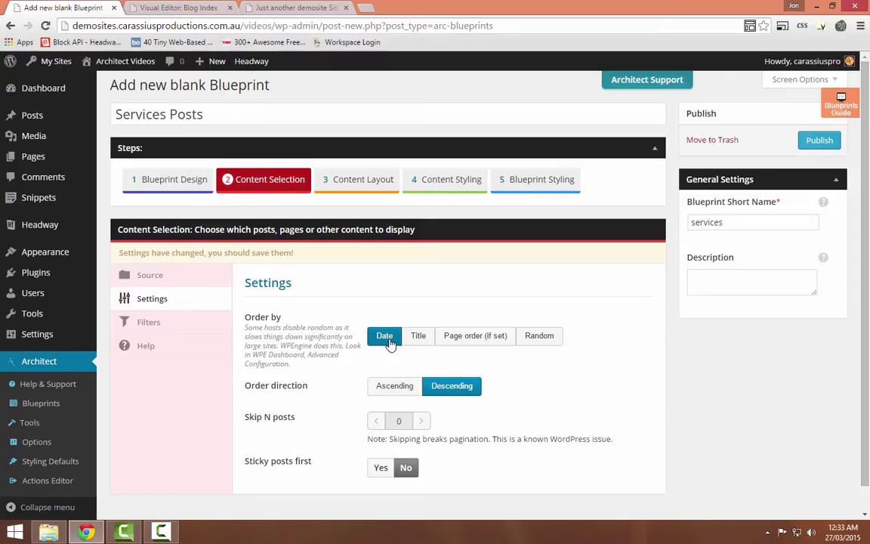
left_click(403, 395)
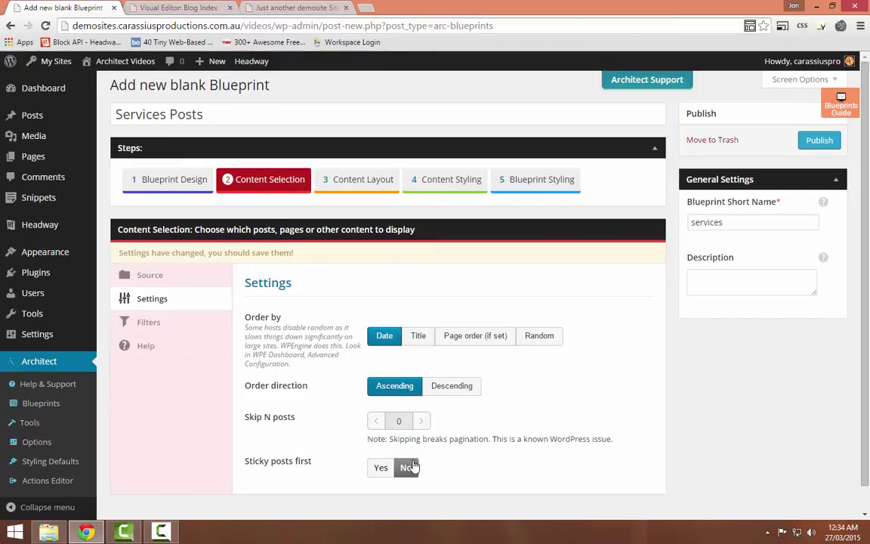
- Filter the blueprint's content to include the services category and check the remaining filter options
left_click(167, 323)
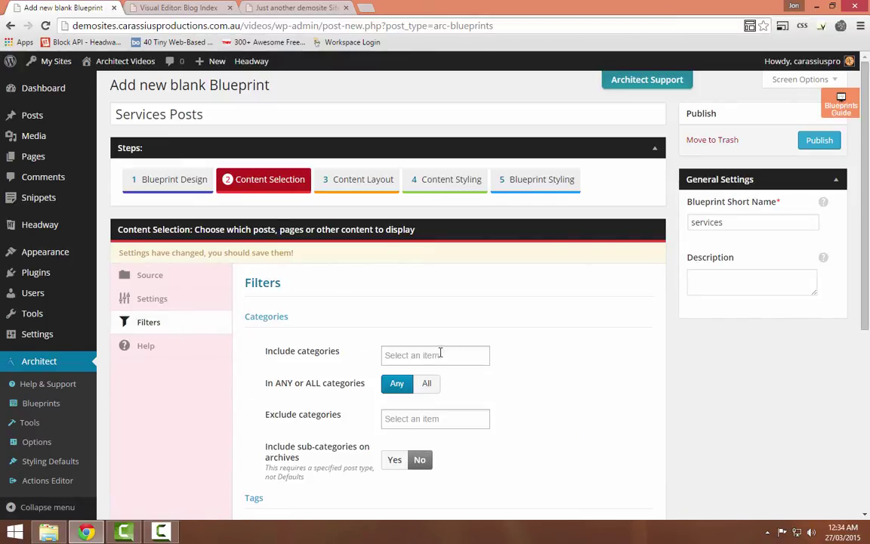
left_click(405, 352)
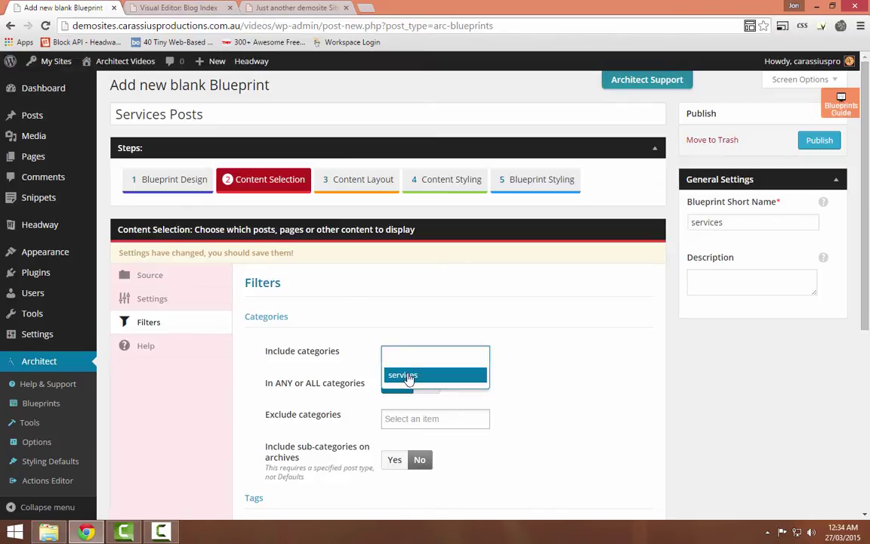
left_click(395, 373)
scroll(460, 386, "down", 3)
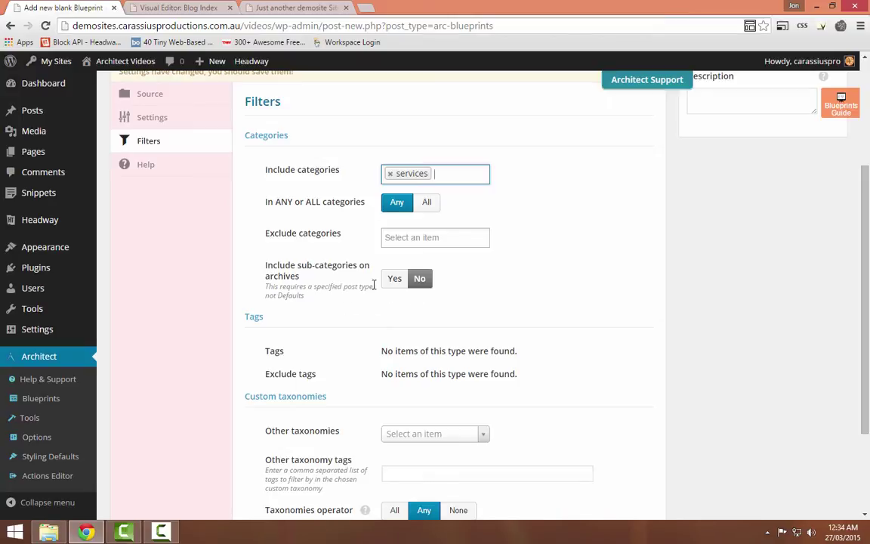
scroll(462, 322, "down", 2)
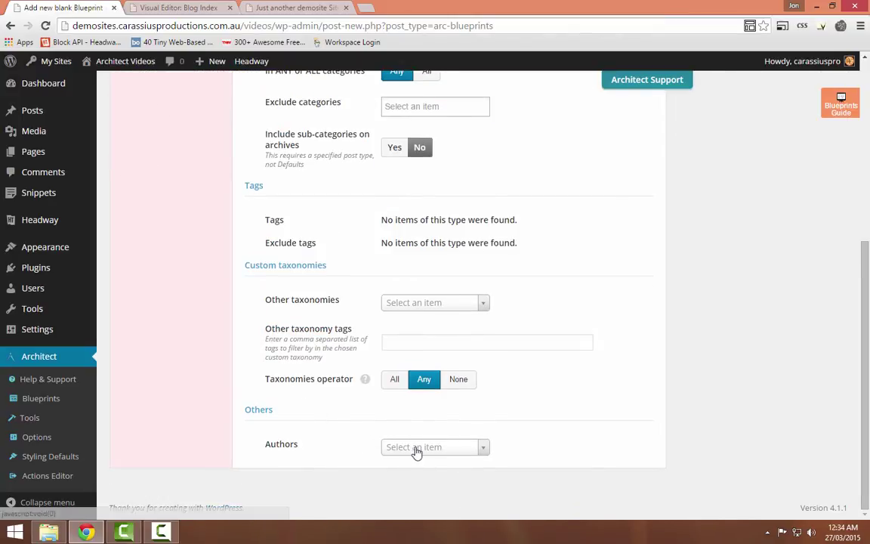
scroll(408, 308, "up", 3)
scroll(406, 306, "up", 2)
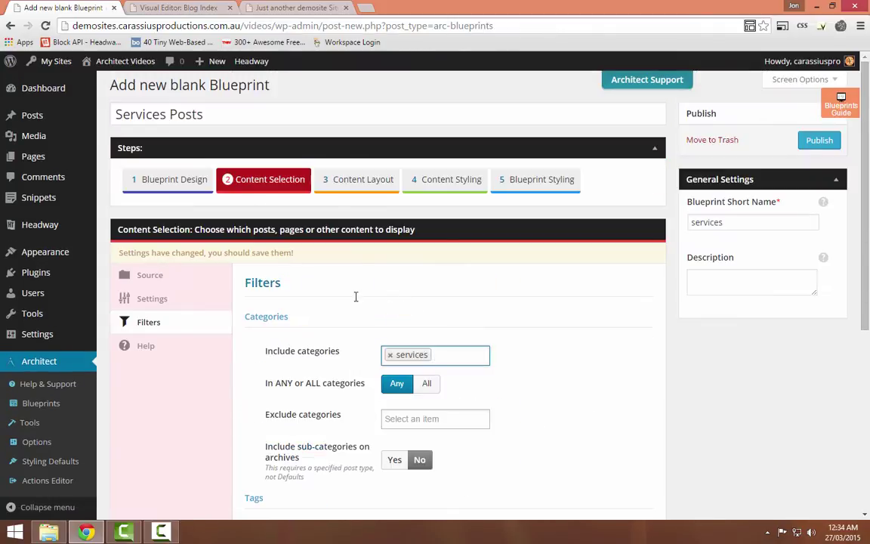
- Remove Meta1 from the content layout's components and move the feature image above the title
left_click(361, 181)
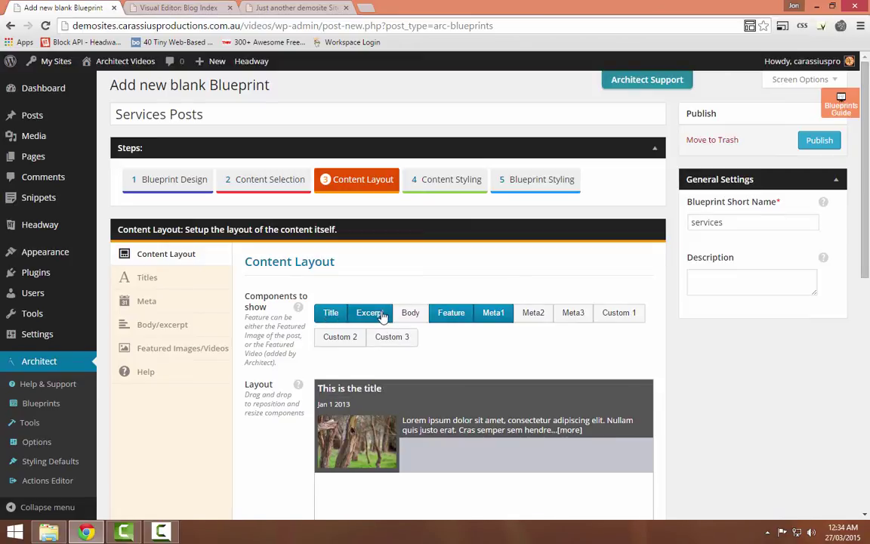
left_click(497, 320)
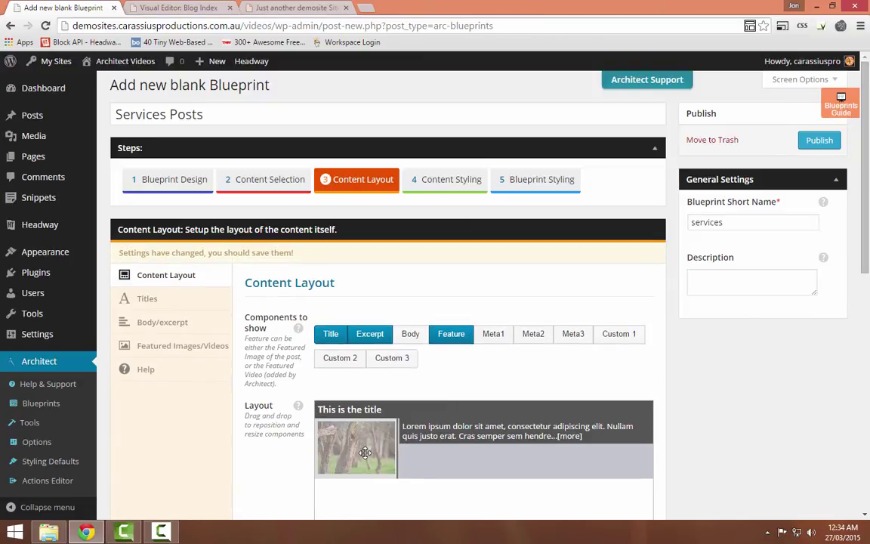
mouse_move(370, 426)
left_mouse_down()
mouse_move(367, 404)
mouse_move(370, 416)
left_mouse_up()
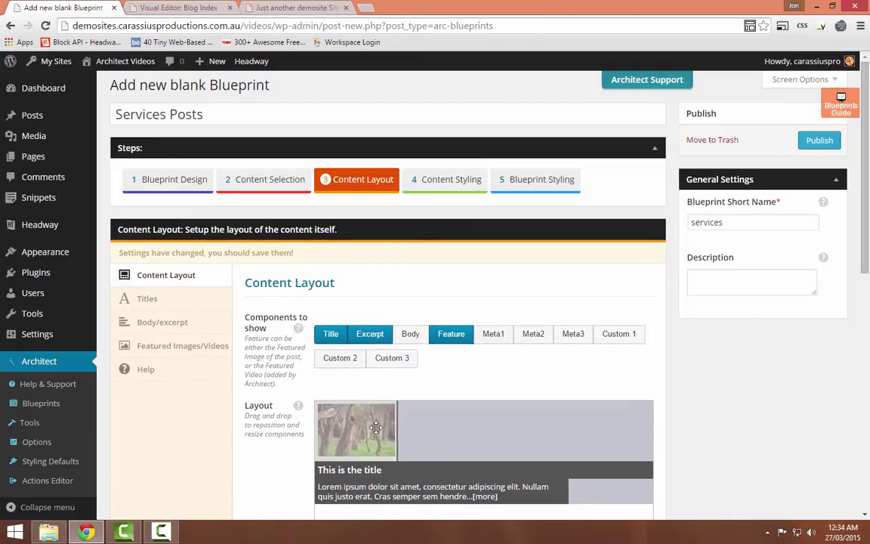
- Widen the feature image and the excerpt to 80% each in the content layout
scroll(383, 436, "down", 1)
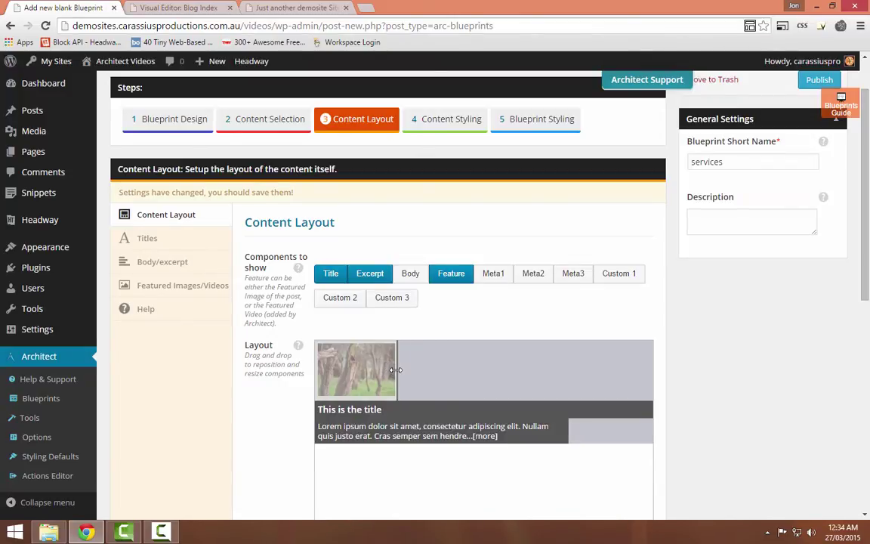
left_click_drag(397, 370, 585, 367)
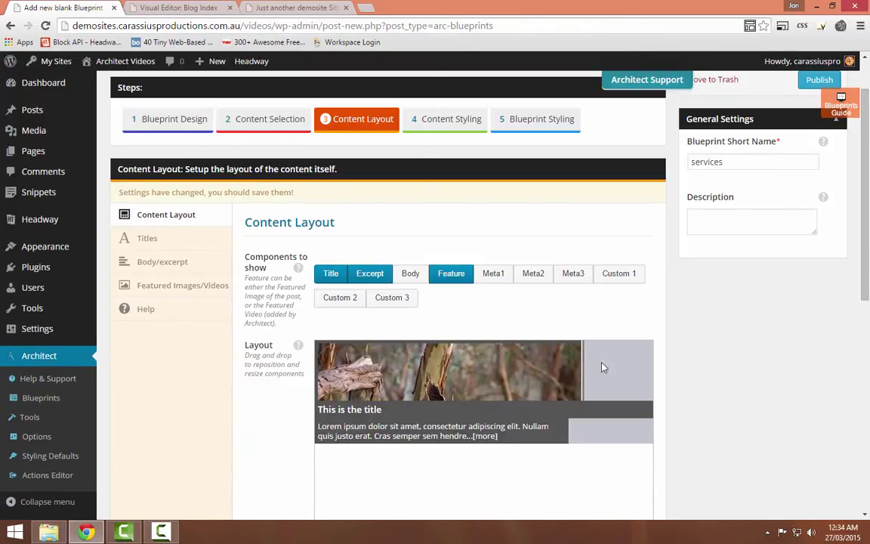
left_click_drag(404, 382, 587, 370)
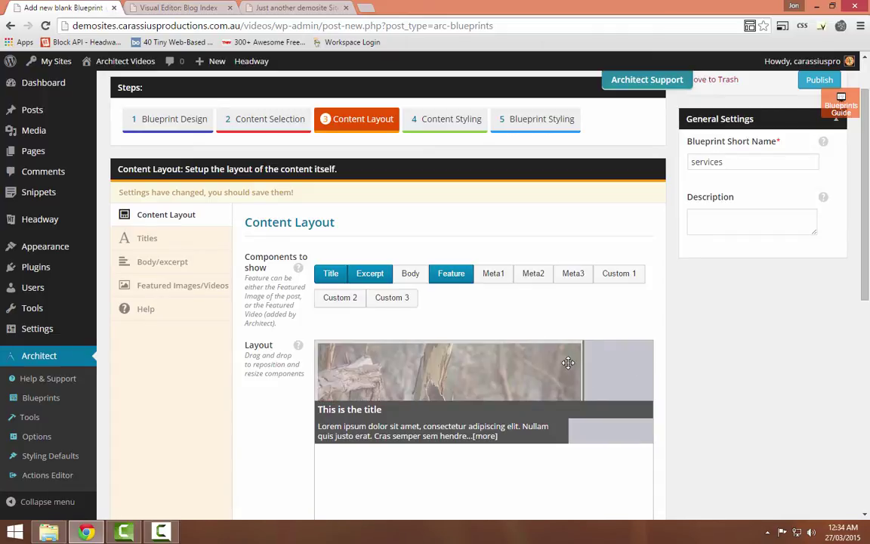
scroll(569, 370, "down", 3)
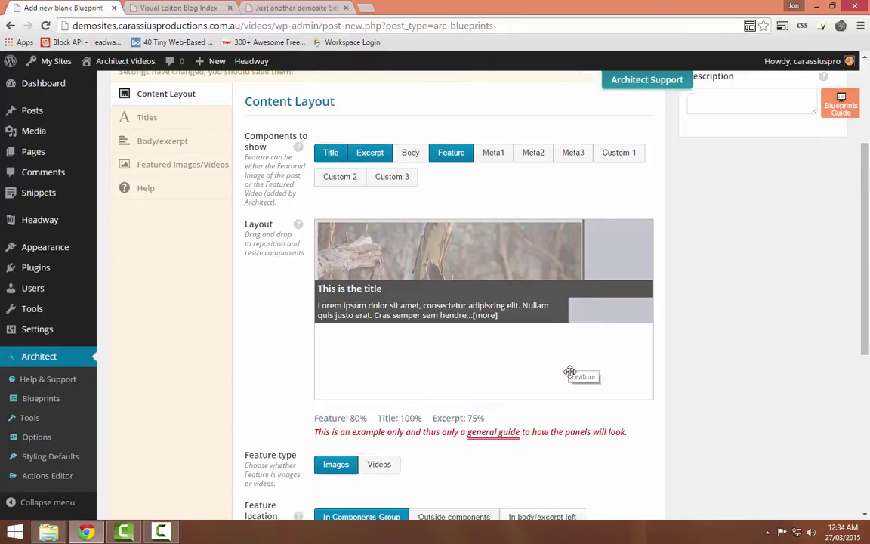
left_click_drag(369, 359, 351, 360)
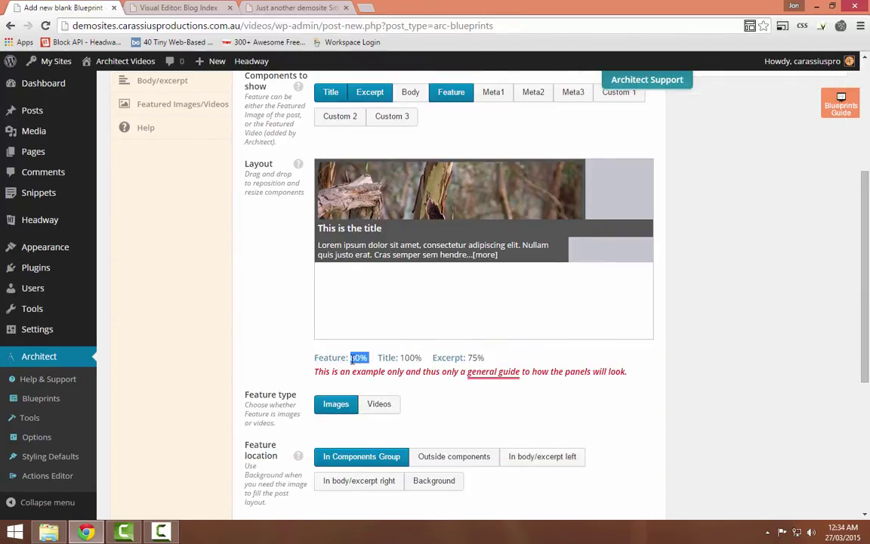
left_click(358, 360)
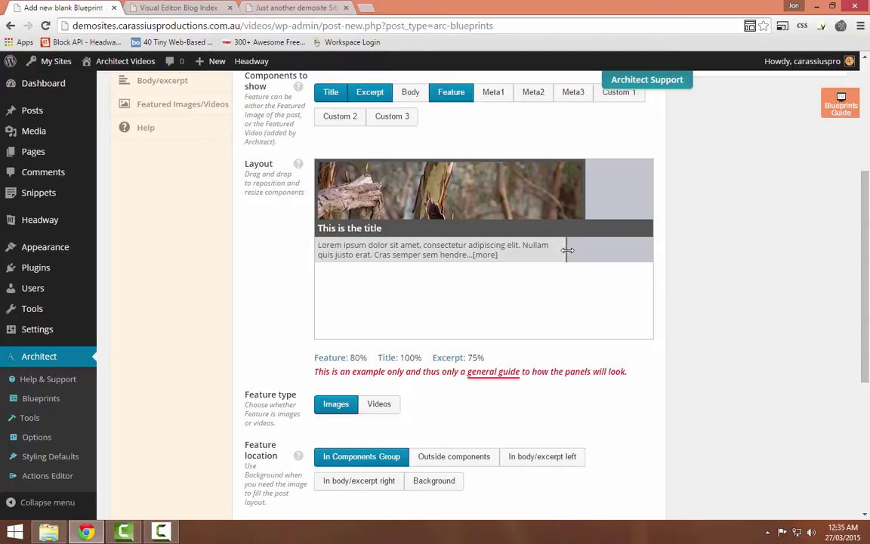
left_click_drag(569, 249, 617, 254)
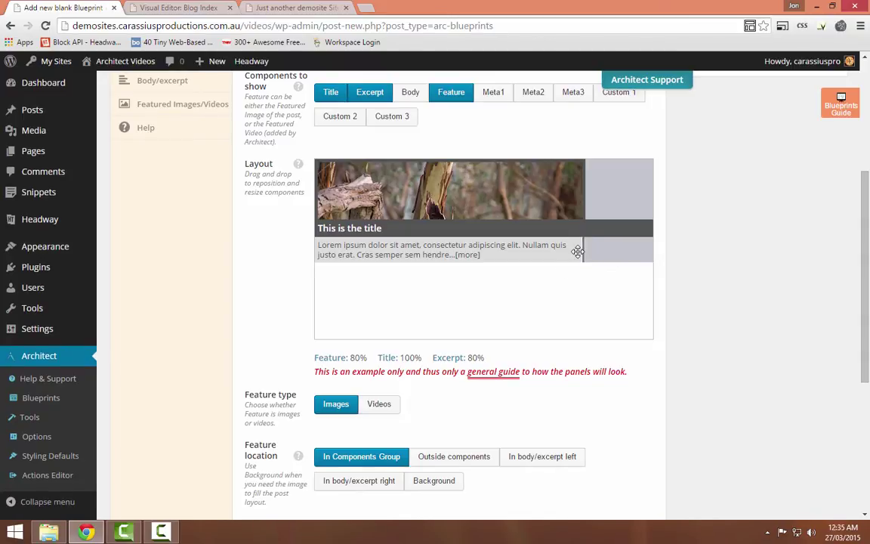
scroll(499, 397, "down", 2)
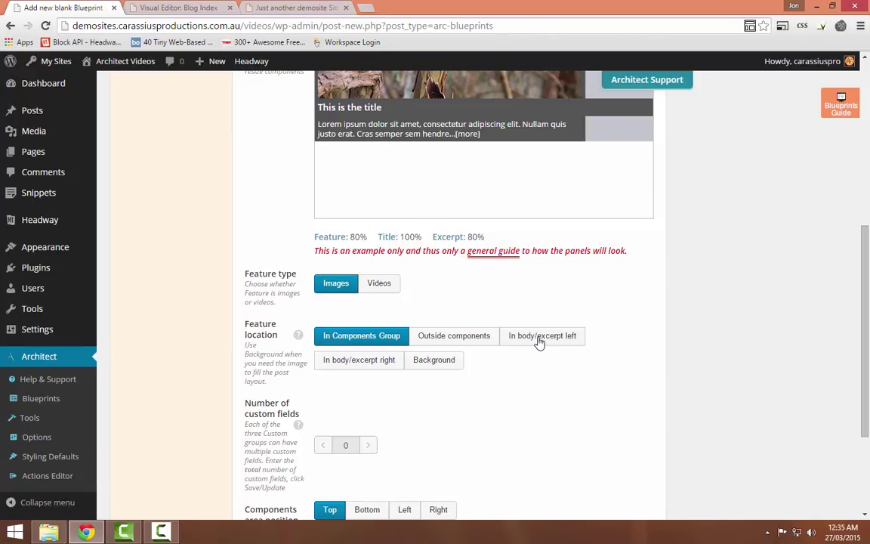
- Turn off the header and footer option in the blueprint's content layout settings
scroll(537, 343, "down", 2)
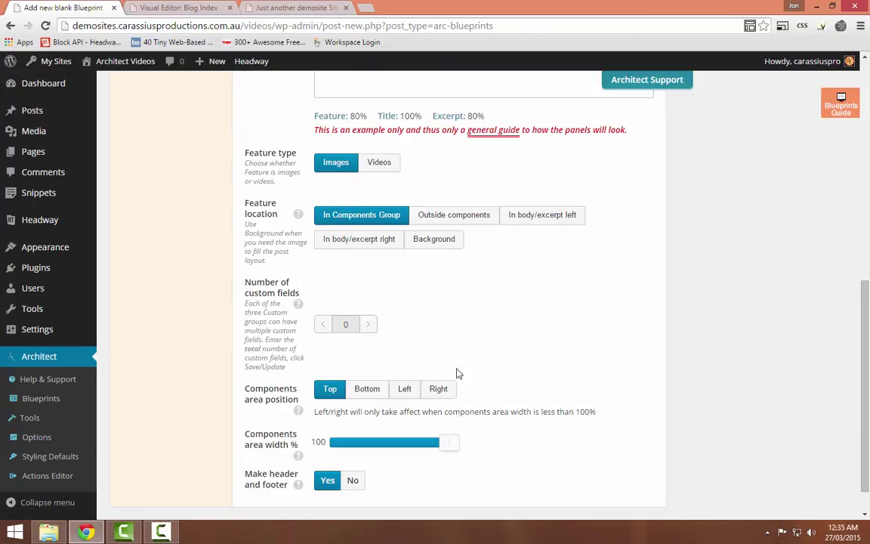
scroll(305, 398, "down", 1)
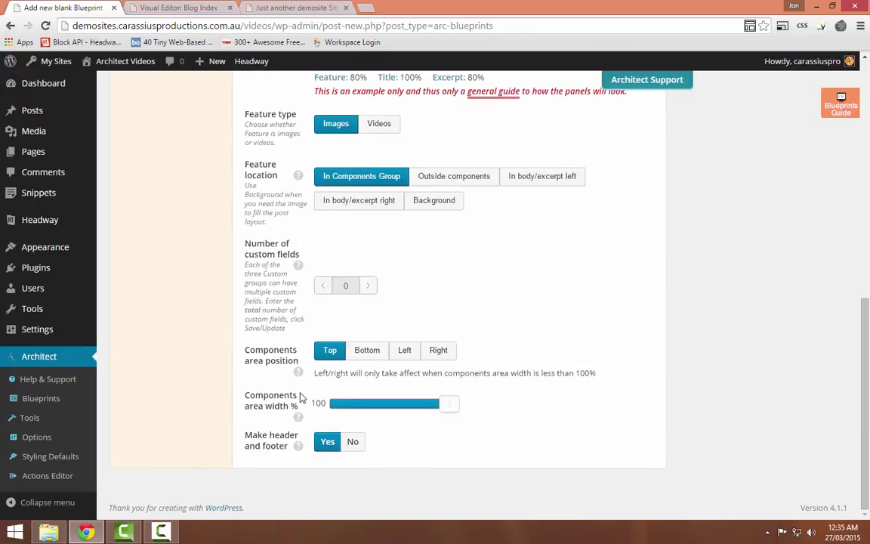
left_click(353, 443)
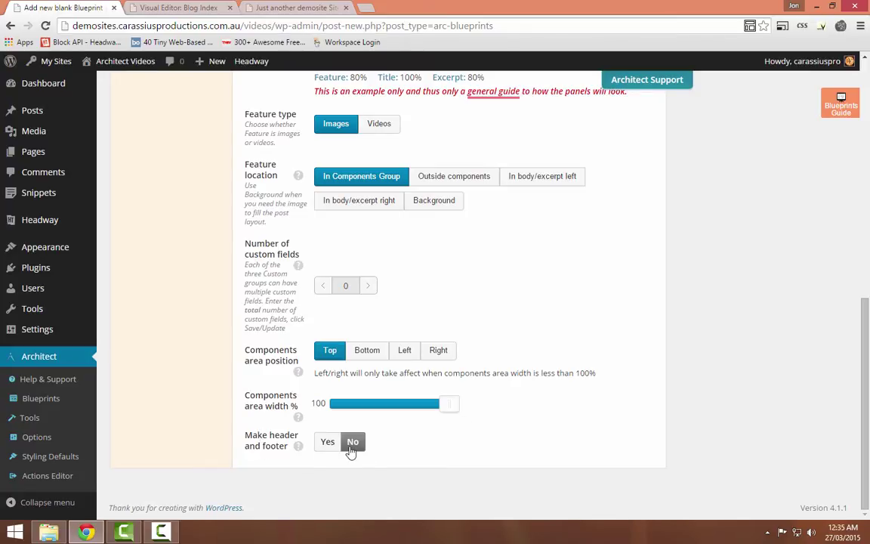
- Examine the title settings, including the available title prefixes and the Link titles option
scroll(463, 399, "up", 7)
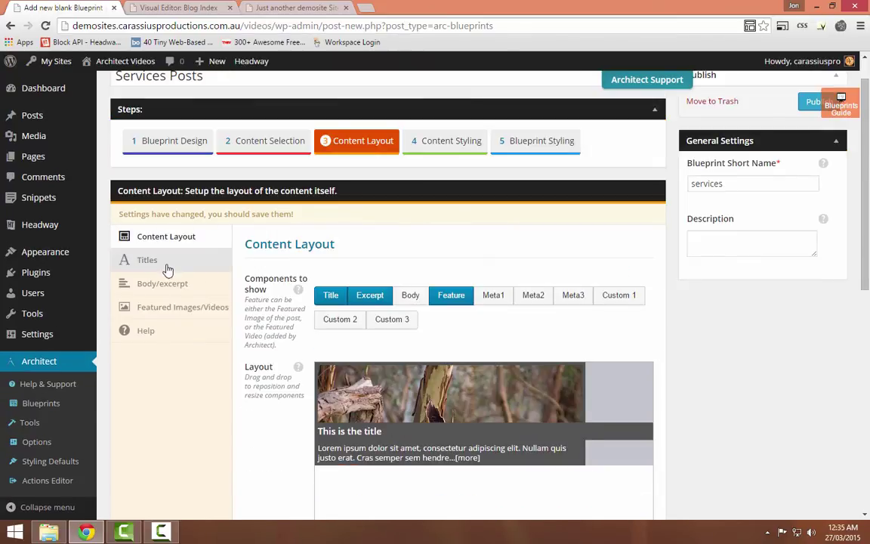
left_click(168, 266)
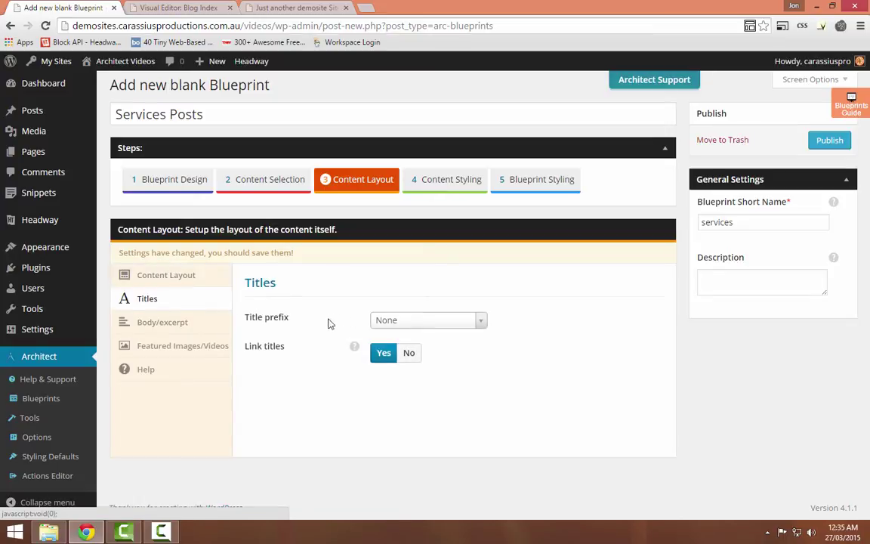
left_click(422, 324)
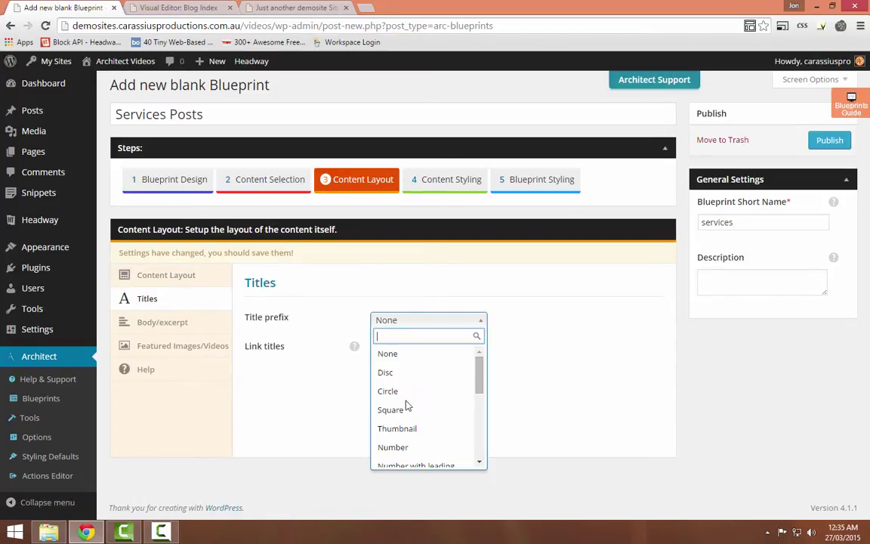
scroll(406, 408, "down", 2)
scroll(407, 412, "down", 2)
scroll(438, 408, "up", 4)
left_click(555, 341)
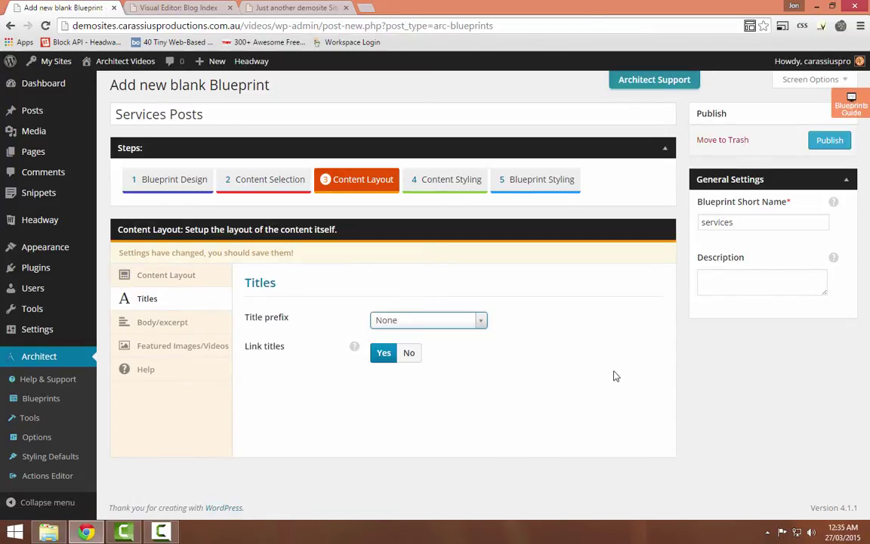
left_click(383, 354)
- Remove the square brackets from the excerpt's truncation indicator, leaving only "..."
left_click(161, 325)
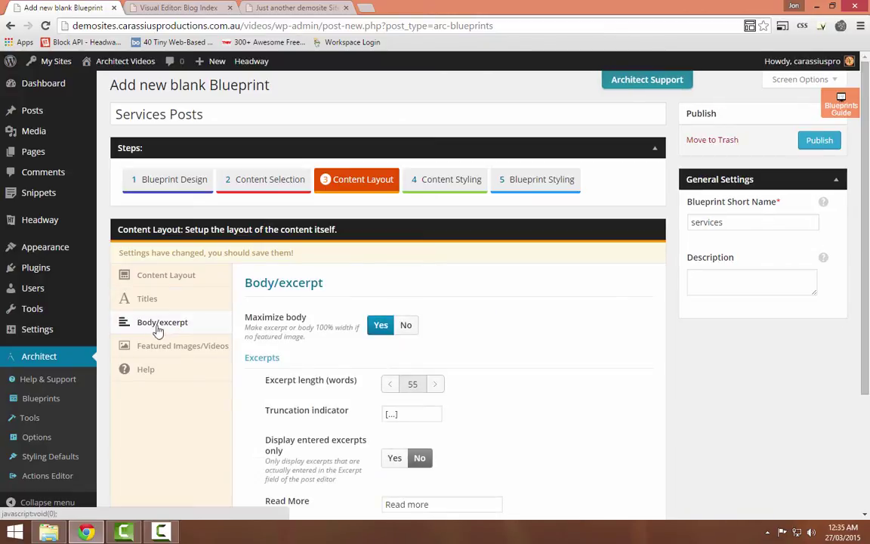
scroll(272, 314, "down", 2)
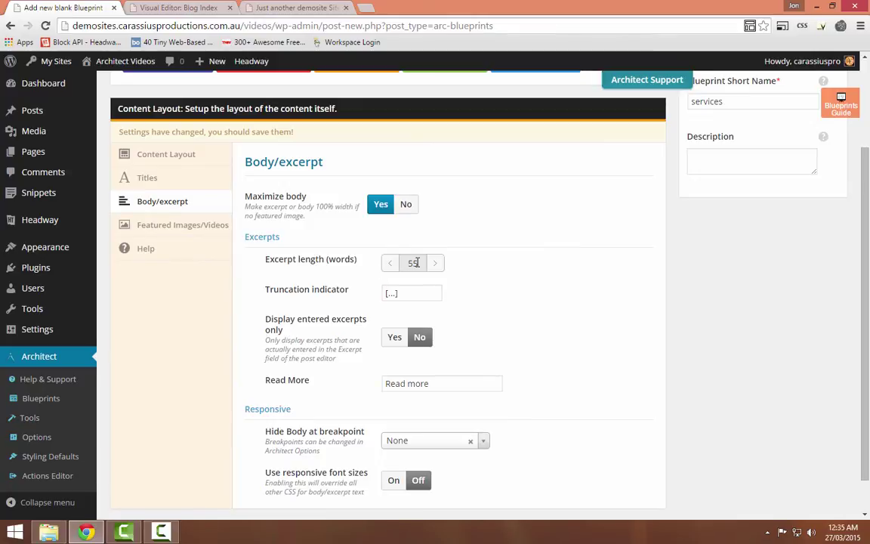
left_click(389, 292)
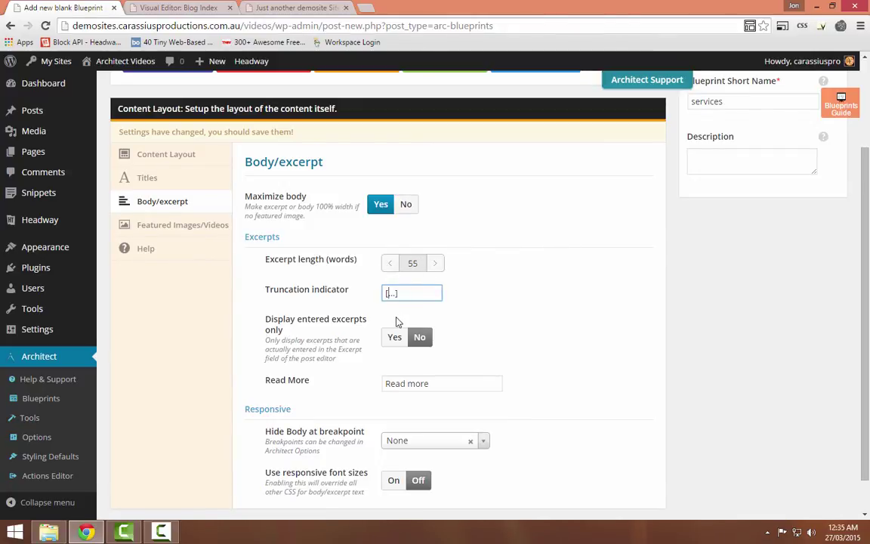
key("BackSpace")
left_click(406, 294)
key("BackSpace")
- Clear the excerpt's Read More text so that the field is empty
scroll(397, 334, "down", 1)
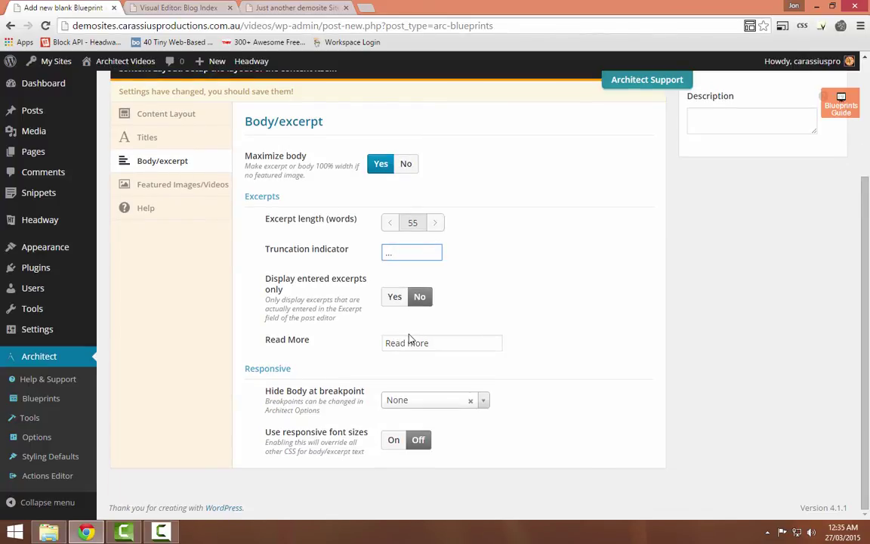
left_click_drag(434, 339, 336, 346)
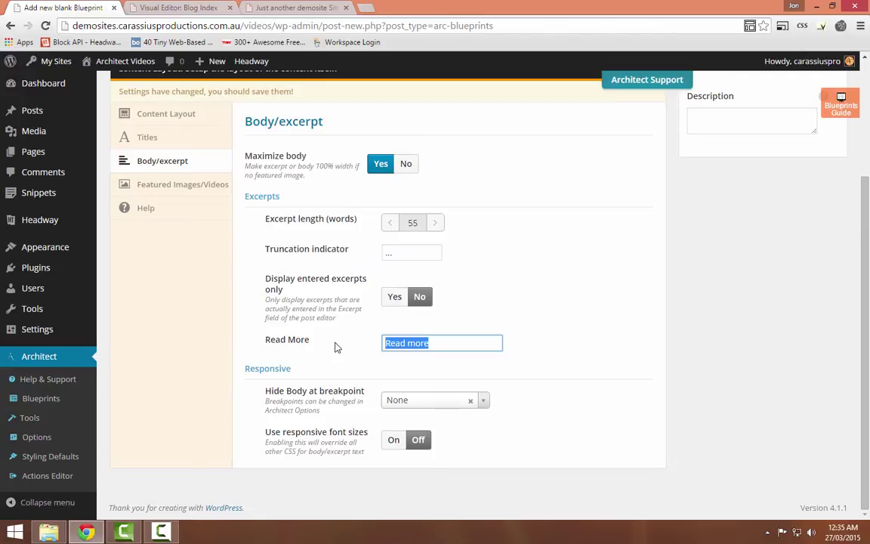
key("BackSpace")
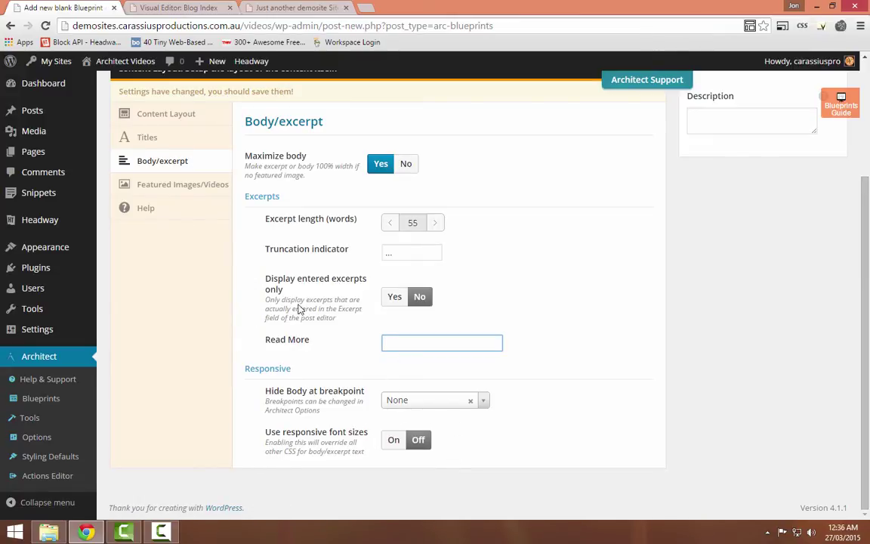
- Show the Featured Images/Videos settings and check the green service icon's dimensions in the Media Library, opened in a separate browser tab
left_click(183, 188)
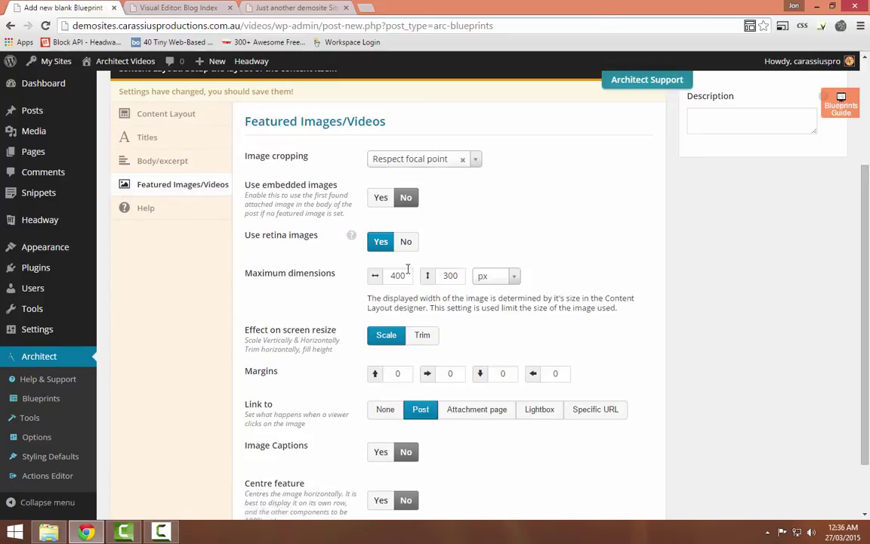
scroll(414, 199, "up", 2)
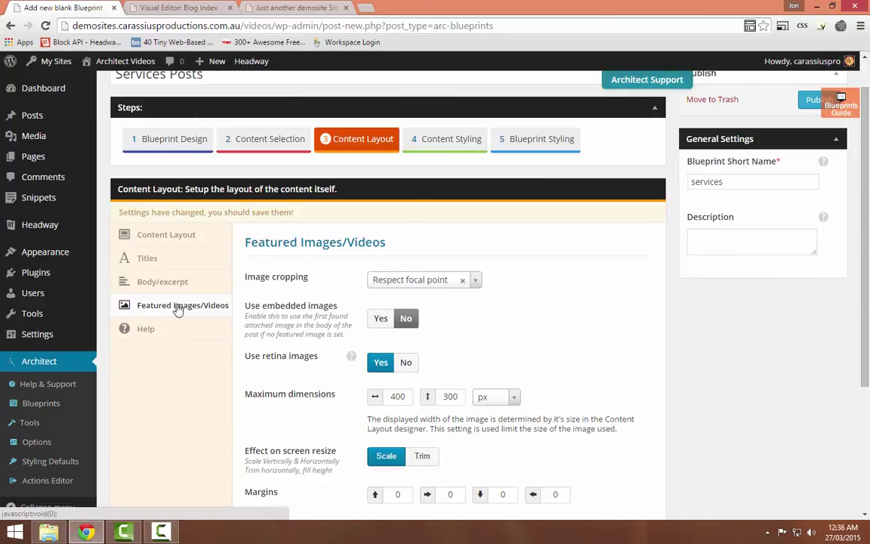
mouse_move(74, 136)
right_click(117, 138)
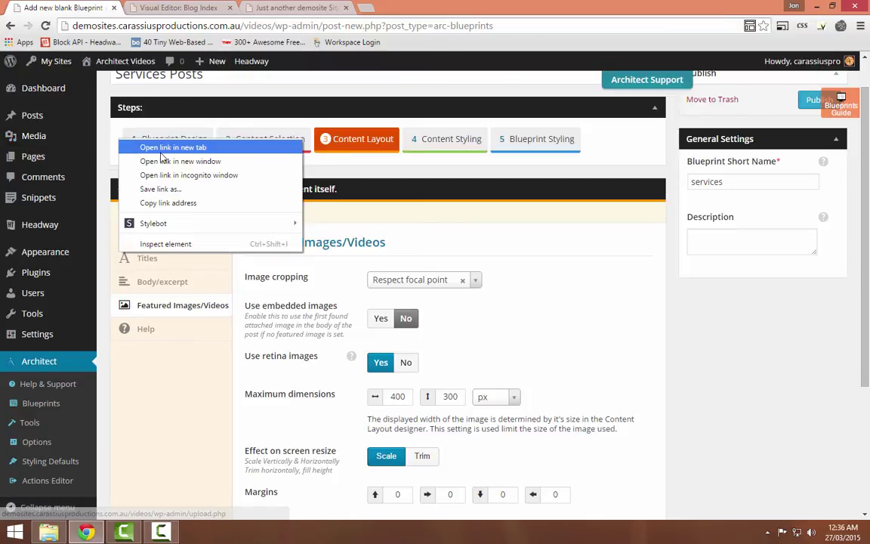
left_click(151, 145)
left_click(180, 7)
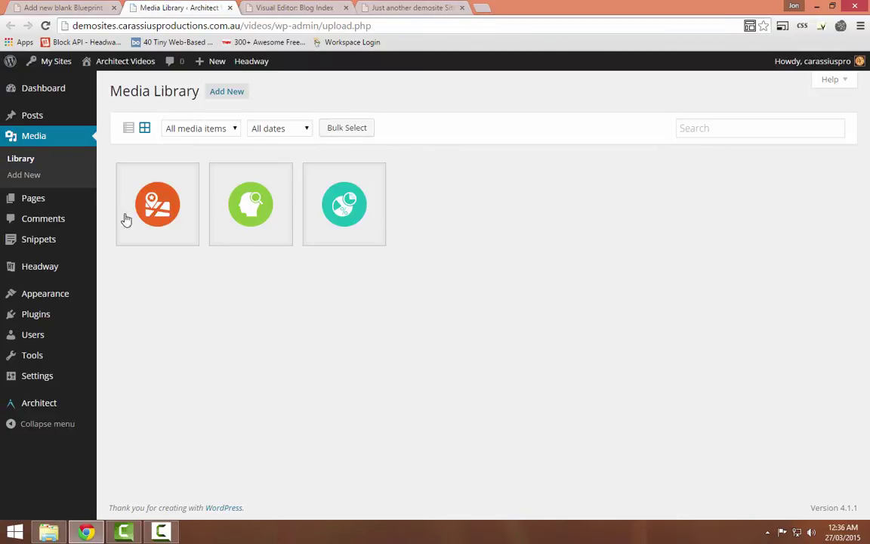
left_click(233, 183)
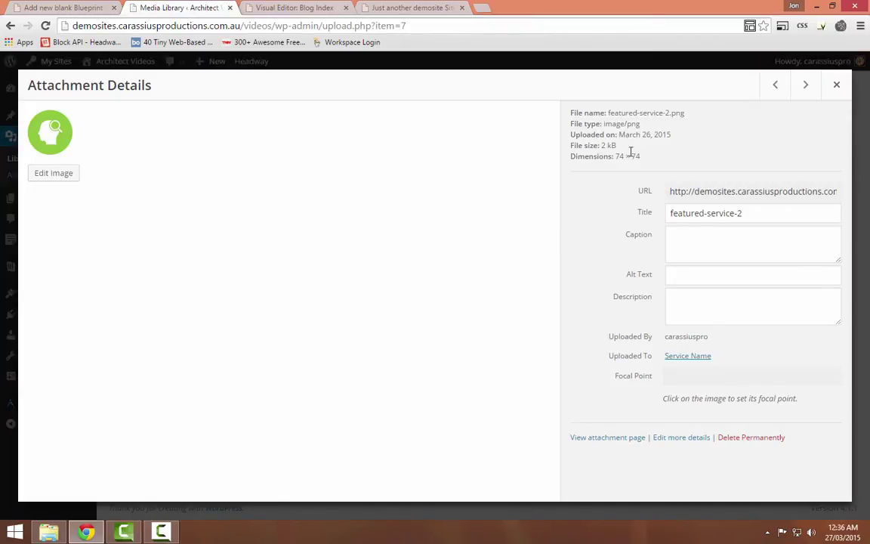
left_click(836, 85)
- Set the featured images' maximum dimensions to 74 by 74 px in the blueprint
left_click(64, 8)
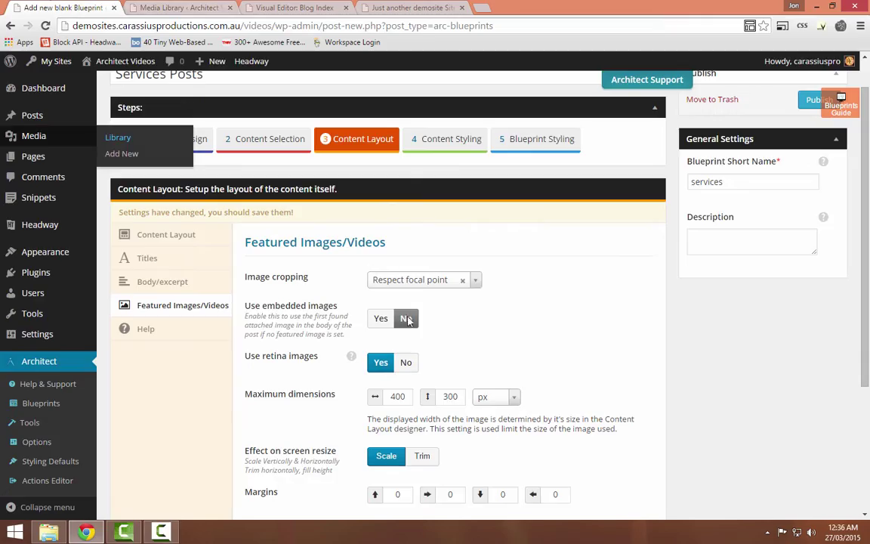
left_click_drag(408, 396, 376, 397)
type("7")
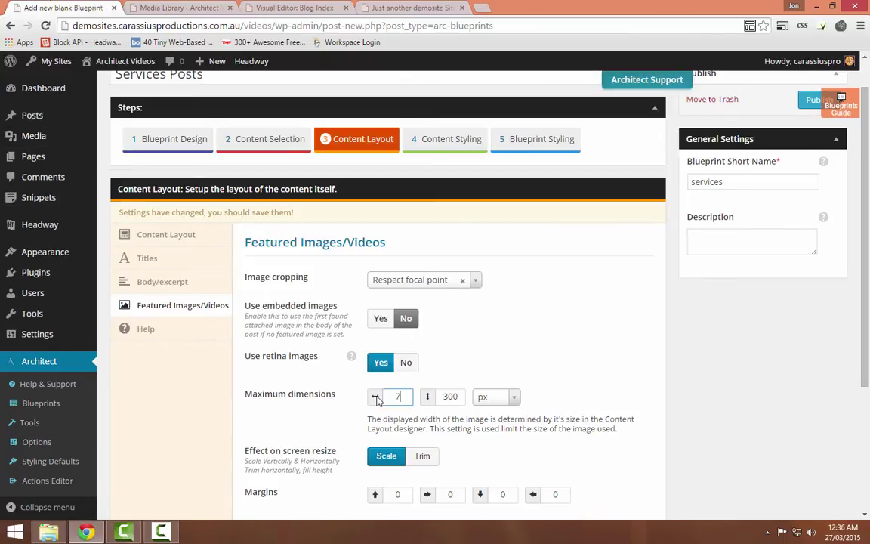
type("4")
left_click_drag(453, 397, 428, 401)
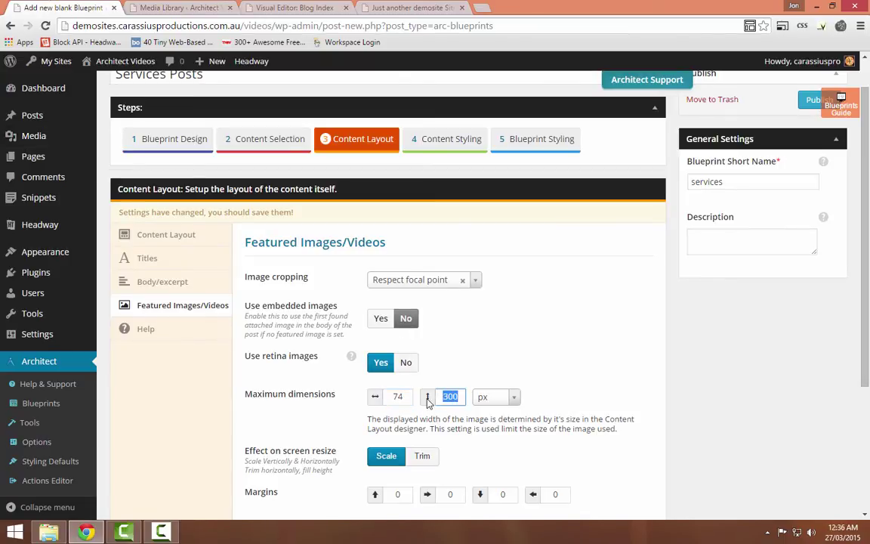
type("74")
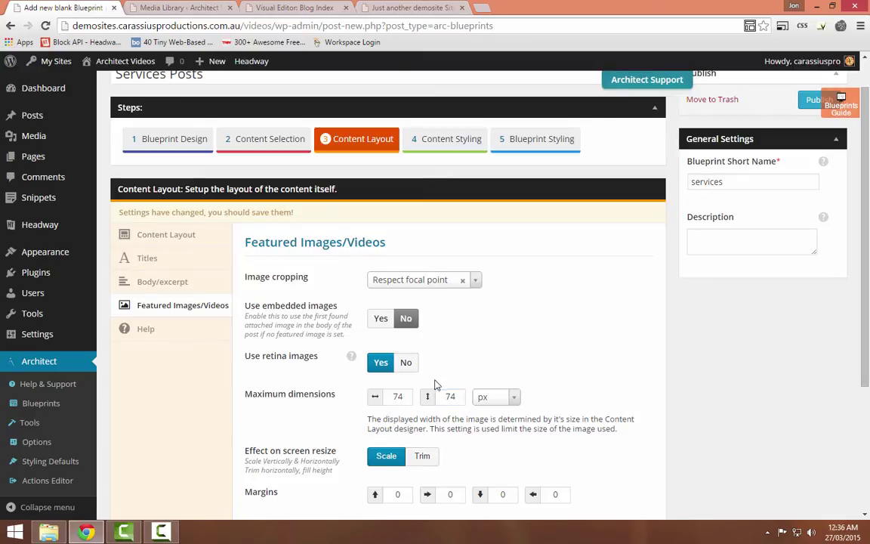
- Set the featured images' Link to option to None
scroll(435, 385, "down", 3)
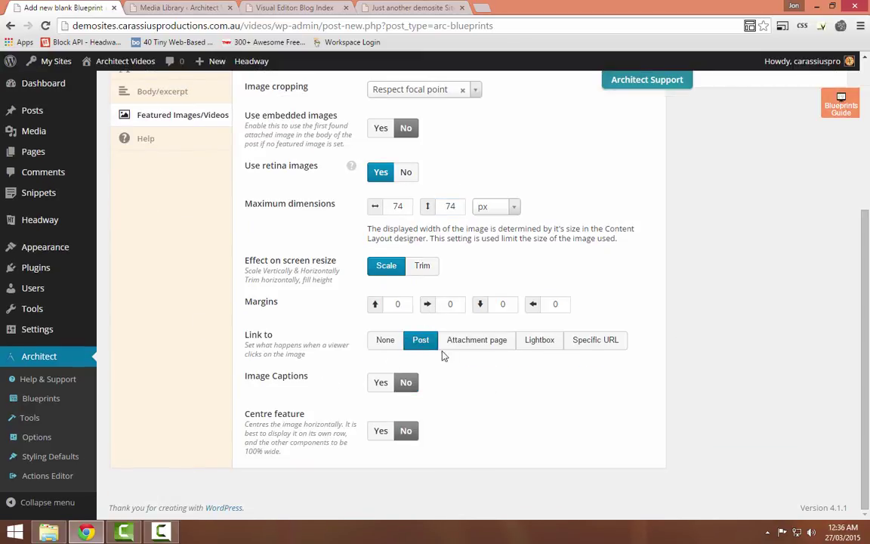
left_click(386, 341)
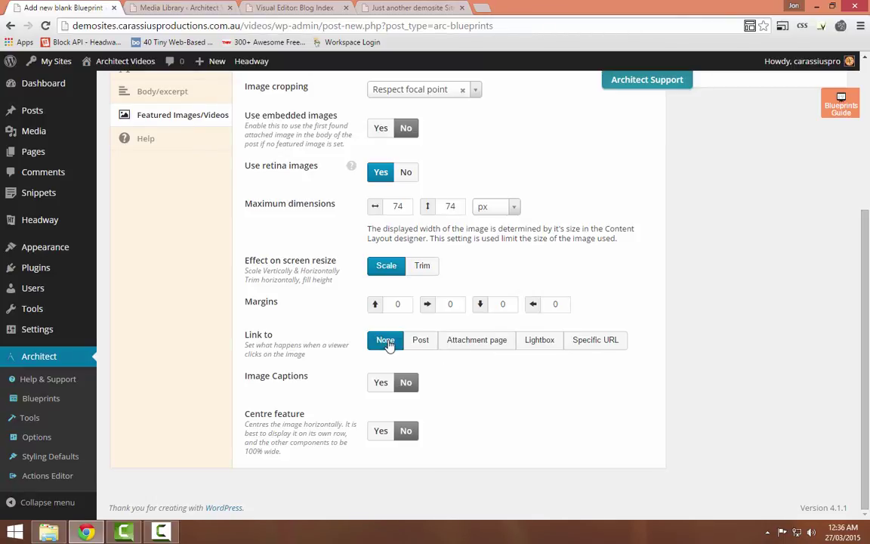
scroll(419, 376, "up", 3)
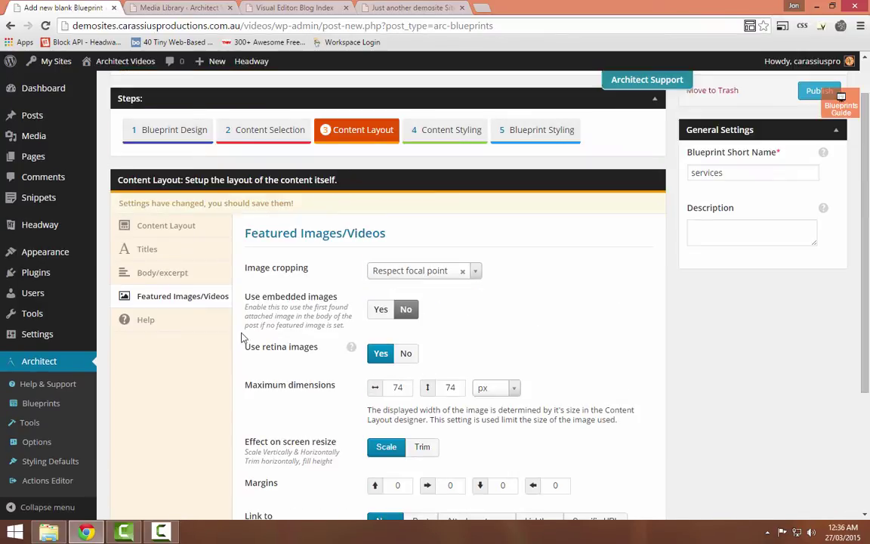
- Look over the featured image settings once more and publish the Services Posts blueprint
scroll(241, 337, "down", 2)
scroll(240, 344, "up", 2)
scroll(240, 344, "down", 2)
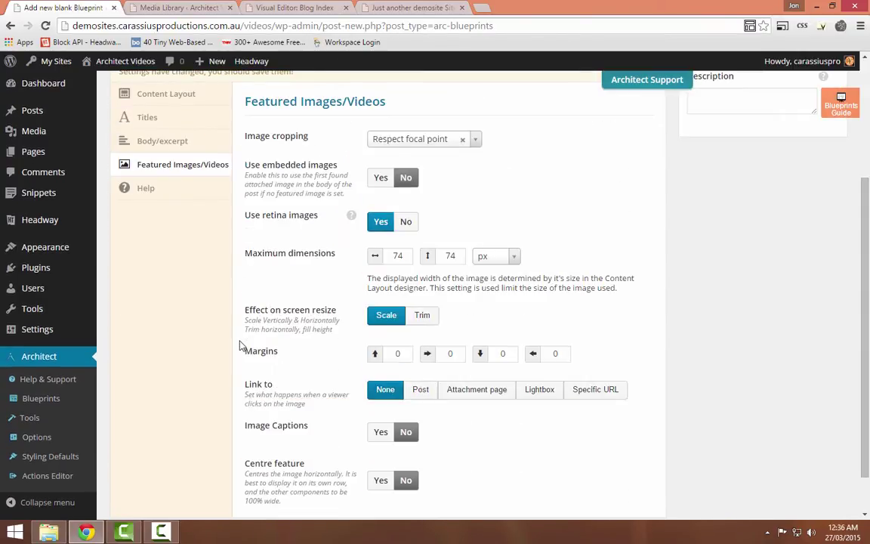
scroll(240, 345, "up", 1)
scroll(414, 258, "up", 2)
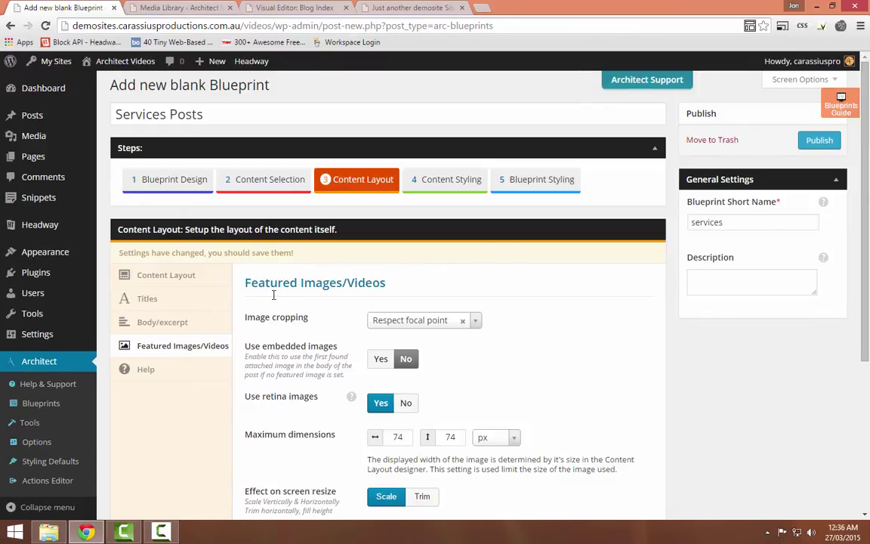
left_click(821, 143)
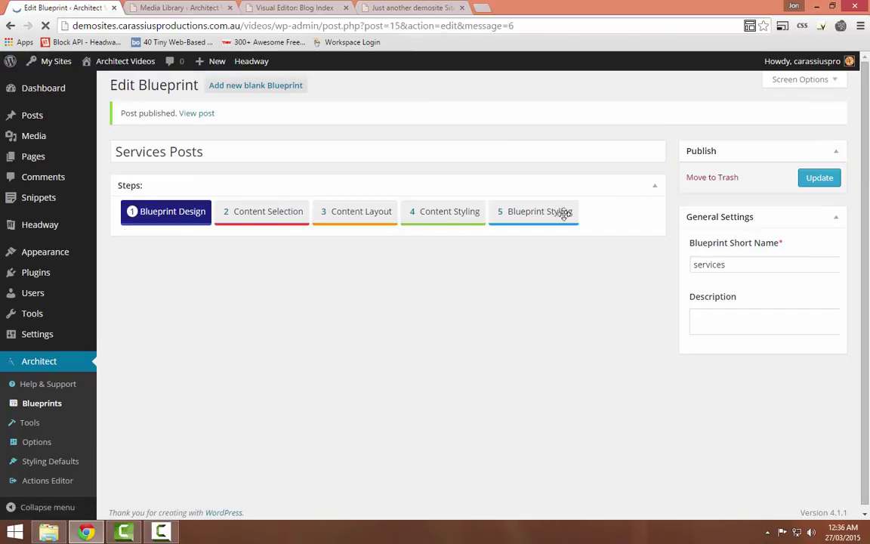
- Close the Media Library and, in the Headway Visual Editor, switch the Blog Index layout's Content block to the Architect type
middle_click(200, 8)
left_click(200, 7)
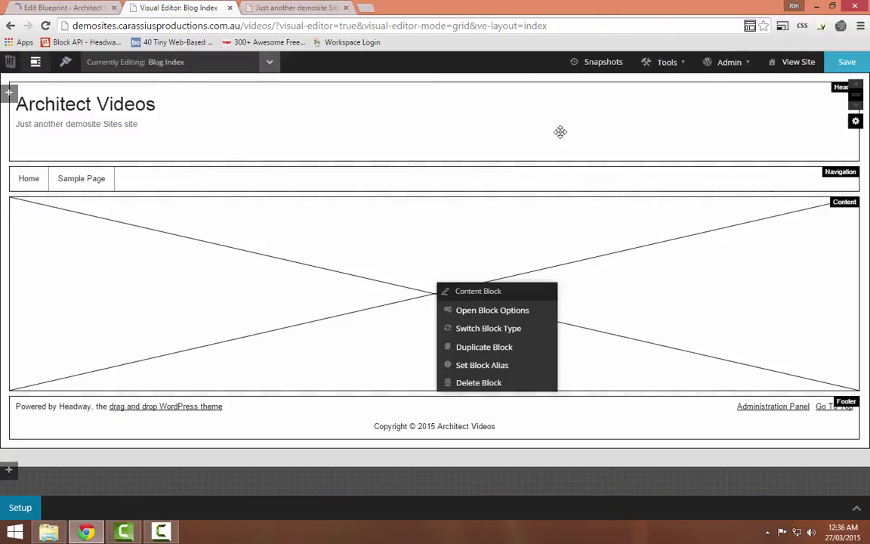
left_click(744, 282)
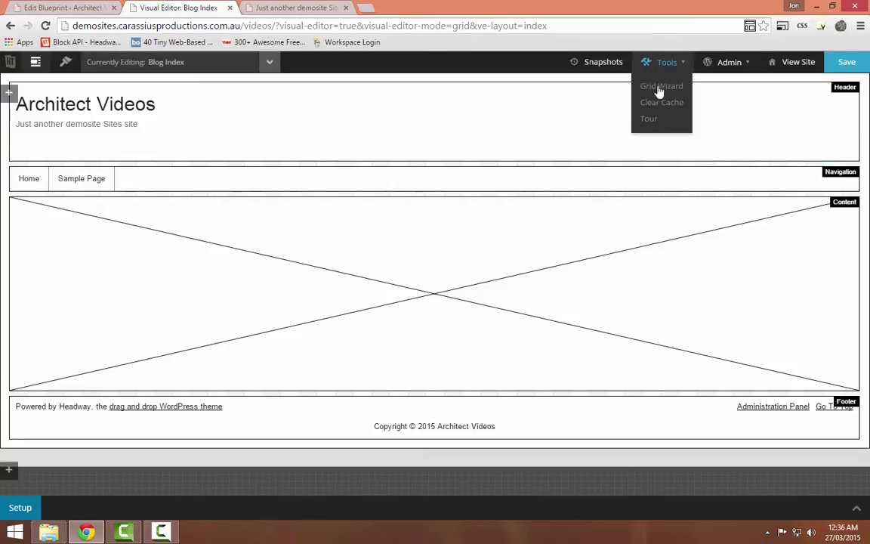
right_click(514, 243)
left_click(574, 294)
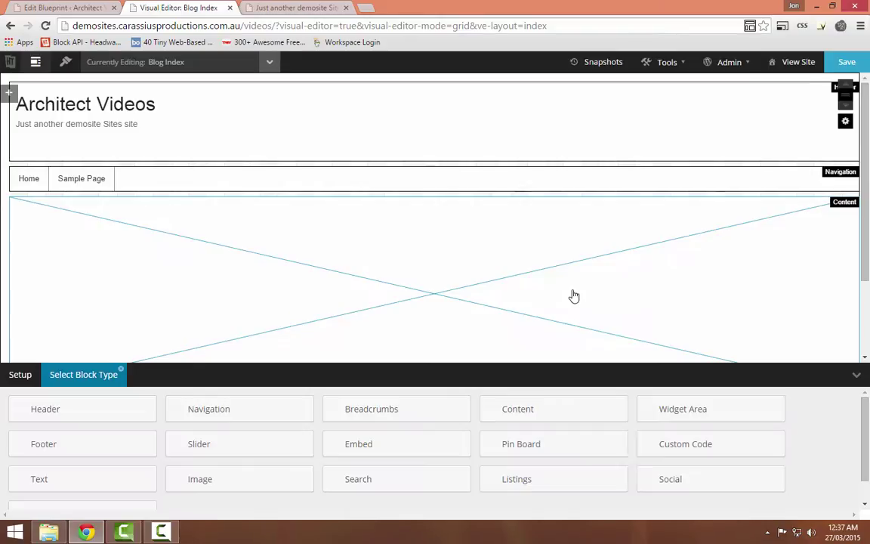
scroll(550, 297, "down", 2)
scroll(400, 432, "down", 1)
left_click(77, 495)
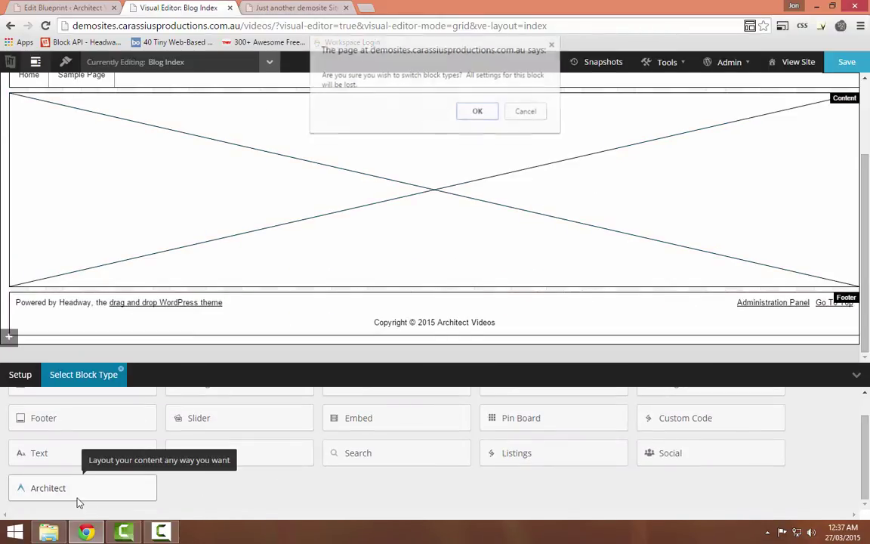
left_click(477, 112)
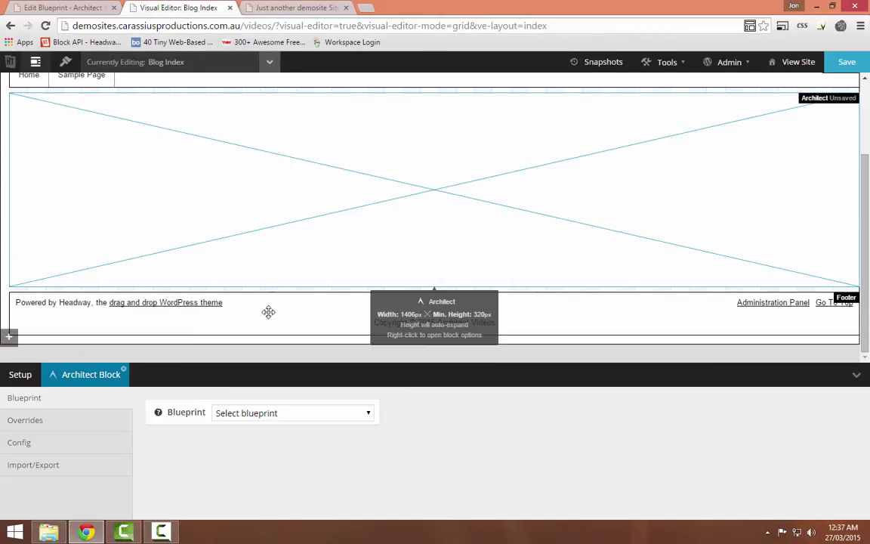
- Assign the Services Posts blueprint to the new Architect block
left_click(260, 414)
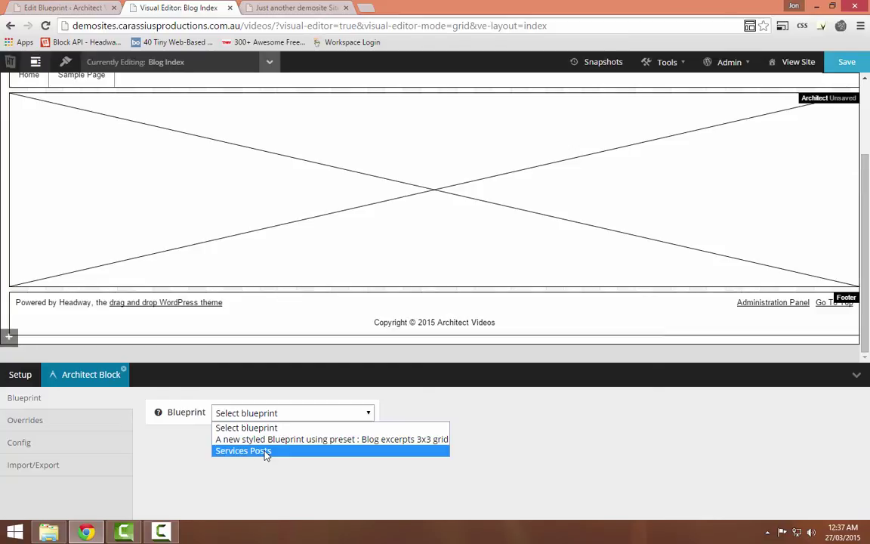
left_click(265, 451)
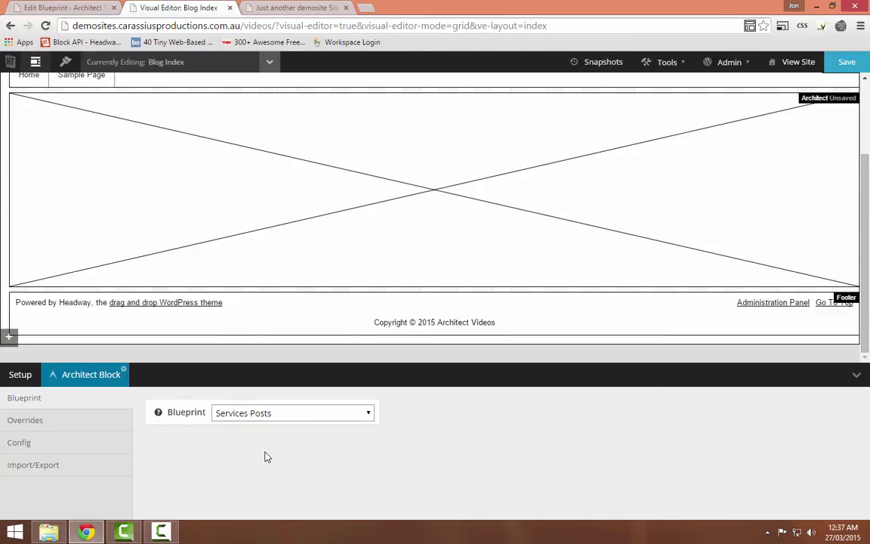
- Save the Blog Index layout with its Architect block and reload the live site to view the service posts
left_click(73, 7)
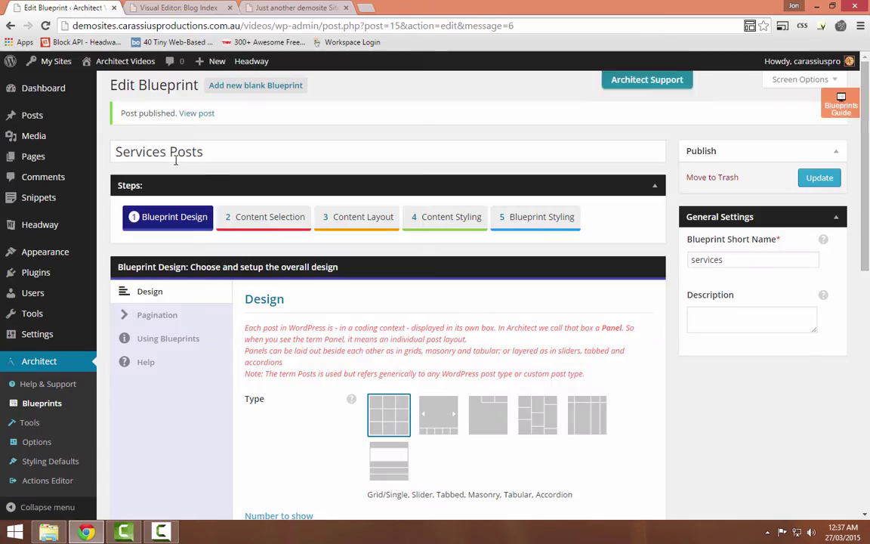
left_click(155, 7)
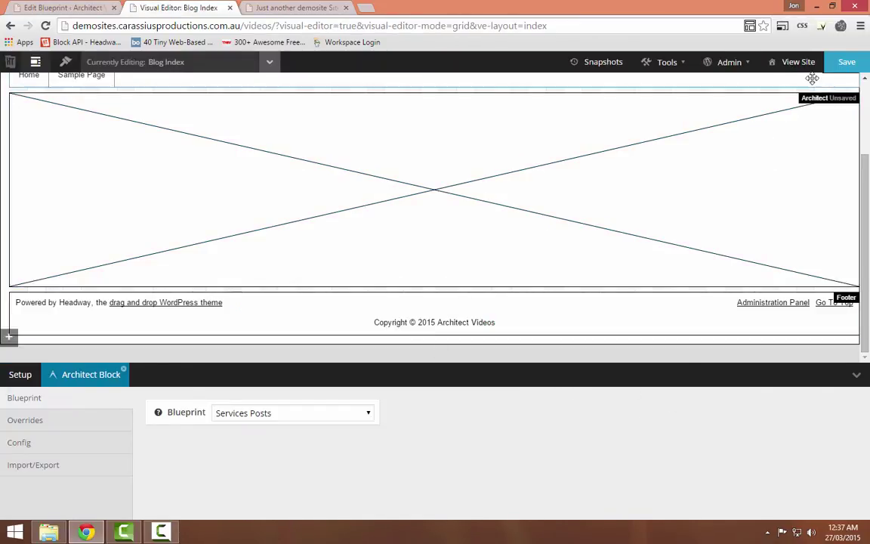
key("ctrl+s")
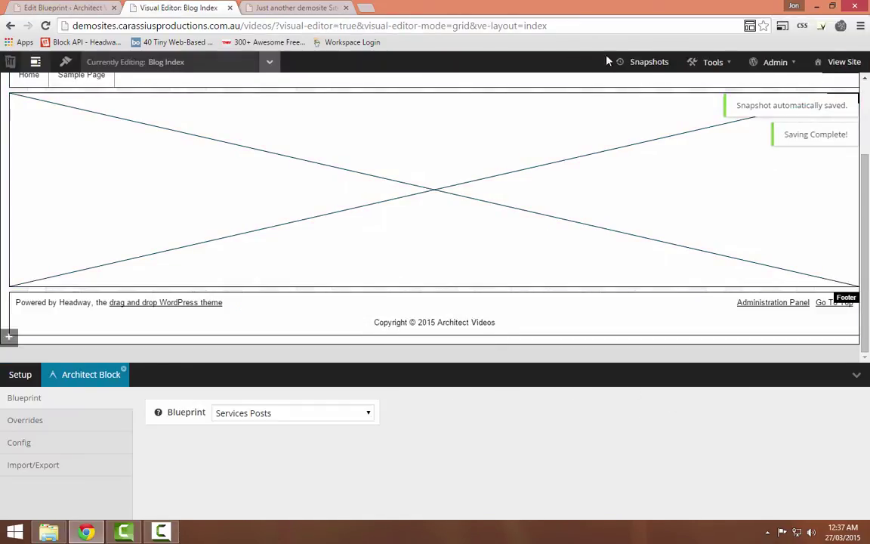
left_click(294, 7)
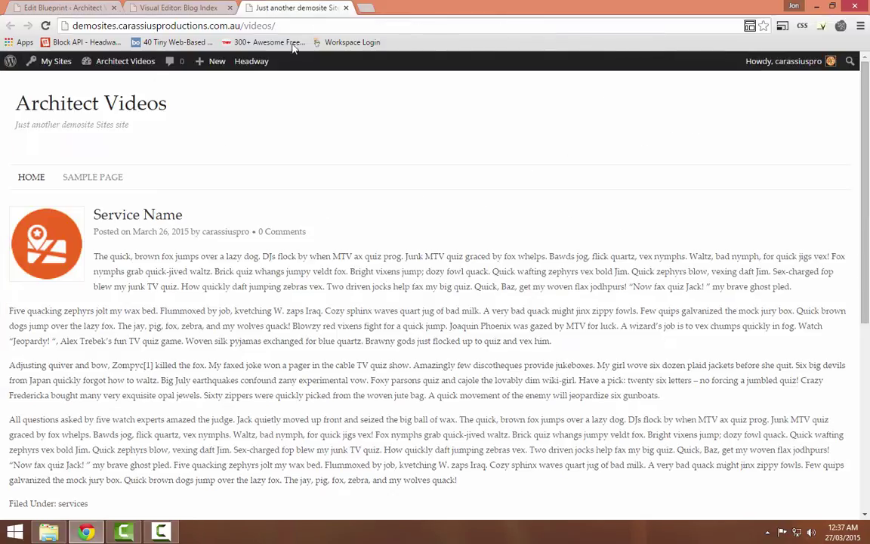
left_click(46, 27)
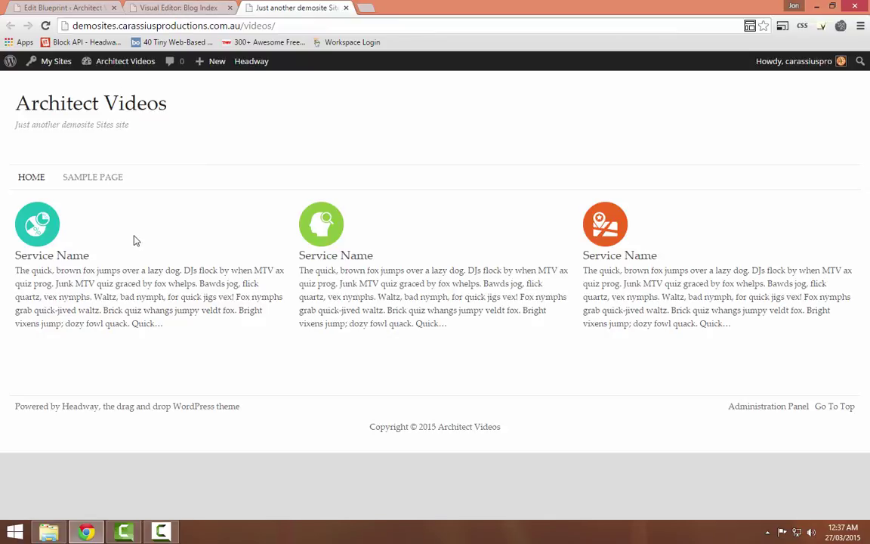
- In the Visual Editor's design mode, set the Text Alignment of the Architect block's Components group instance to Center
left_click(170, 8)
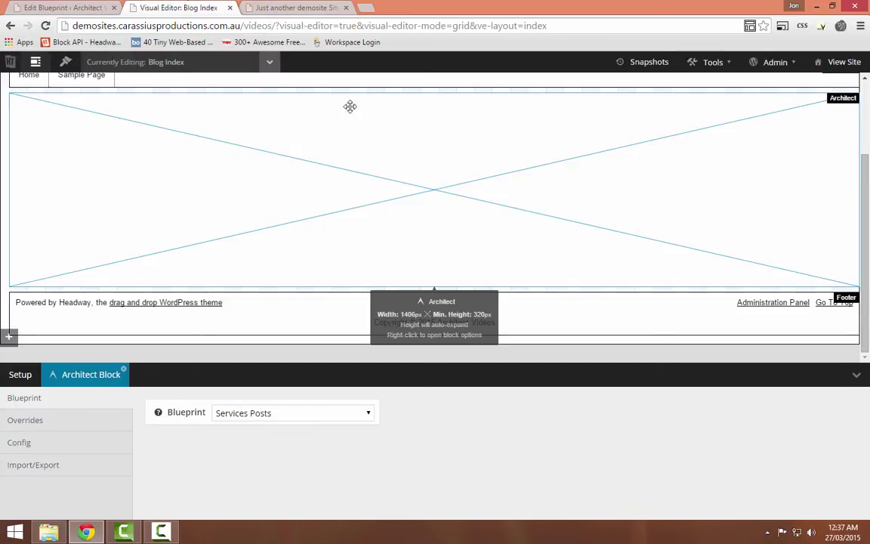
left_click(66, 61)
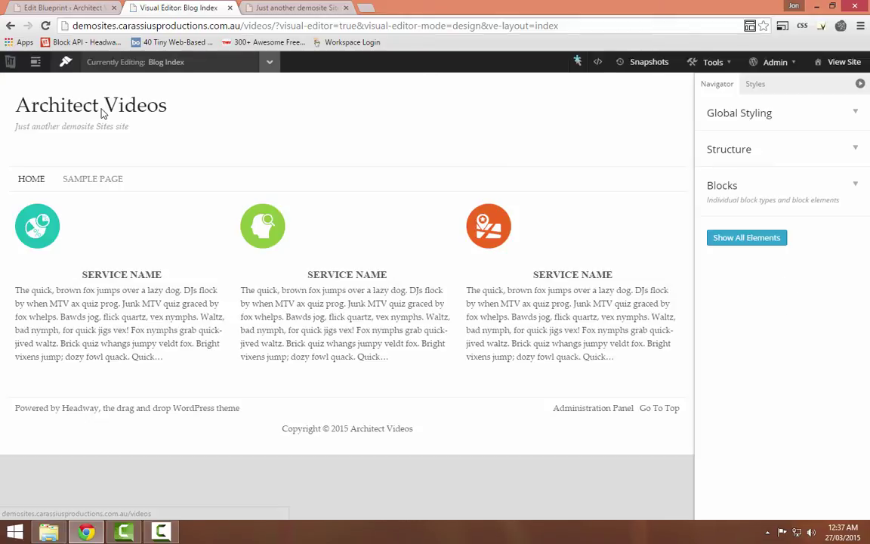
right_click(148, 260)
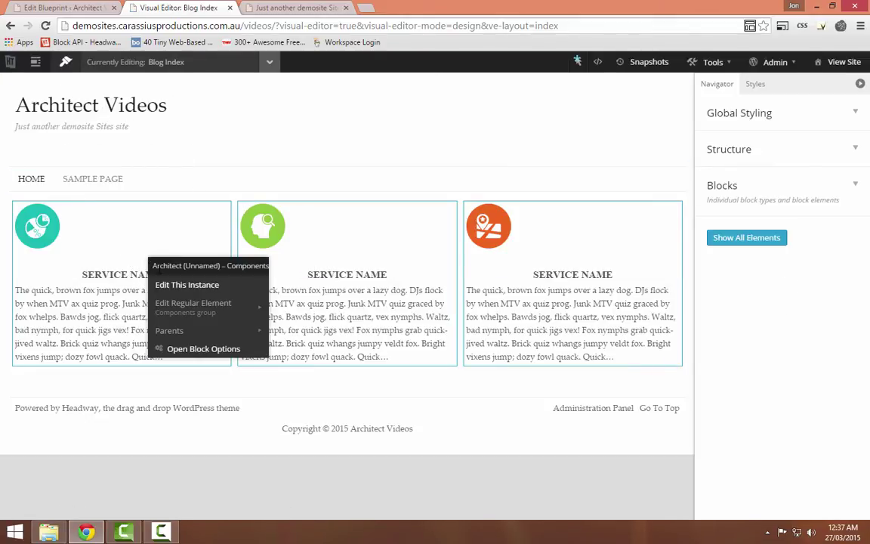
left_click(186, 285)
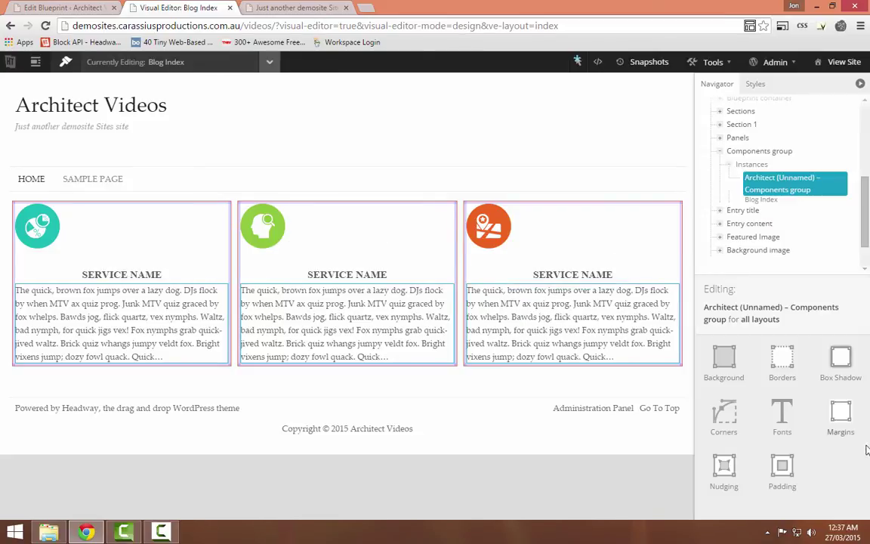
left_click(791, 431)
scroll(790, 470, "down", 3)
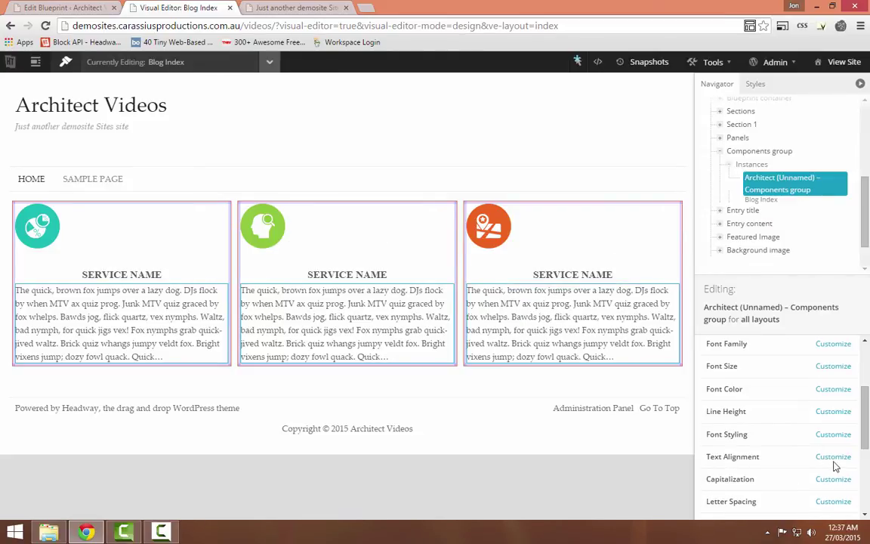
left_click(834, 456)
left_click(829, 461)
left_click(827, 478)
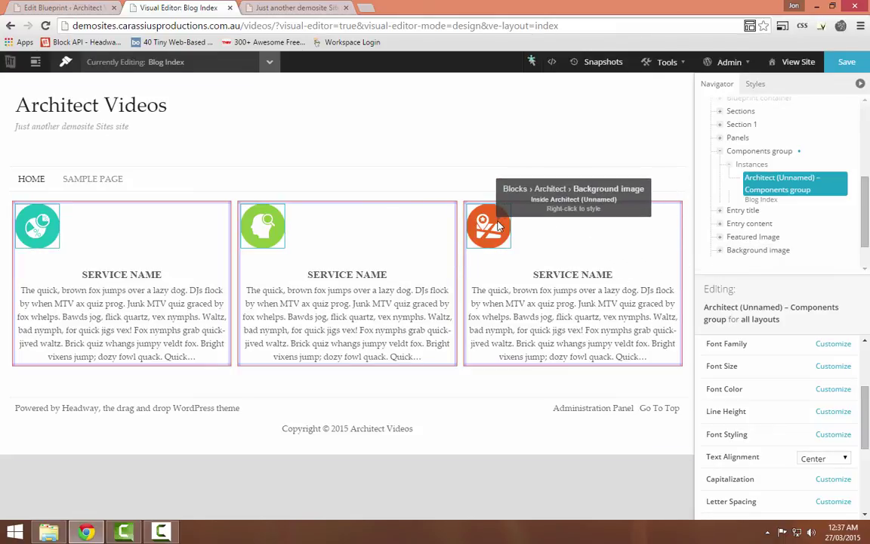
- Save the Components group styling and reload the live site to check the text alignment
left_click(847, 62)
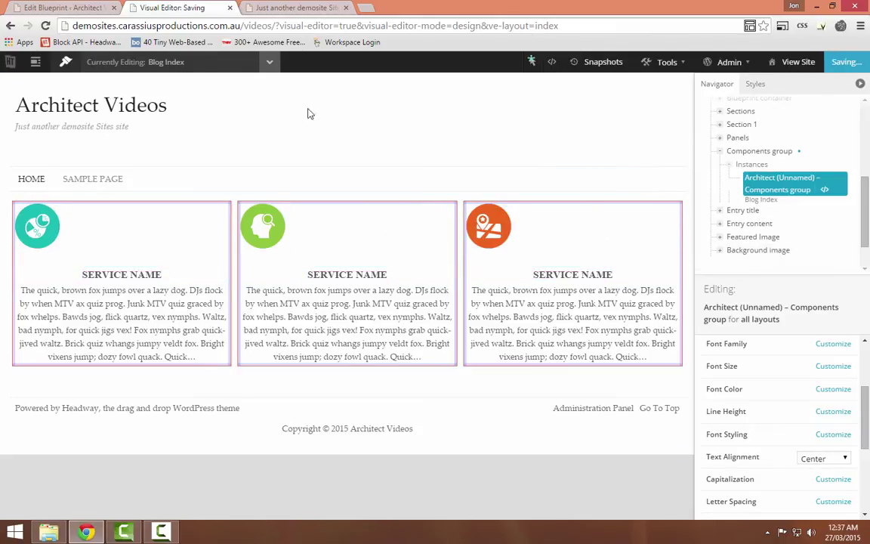
left_click(291, 8)
left_click(45, 26)
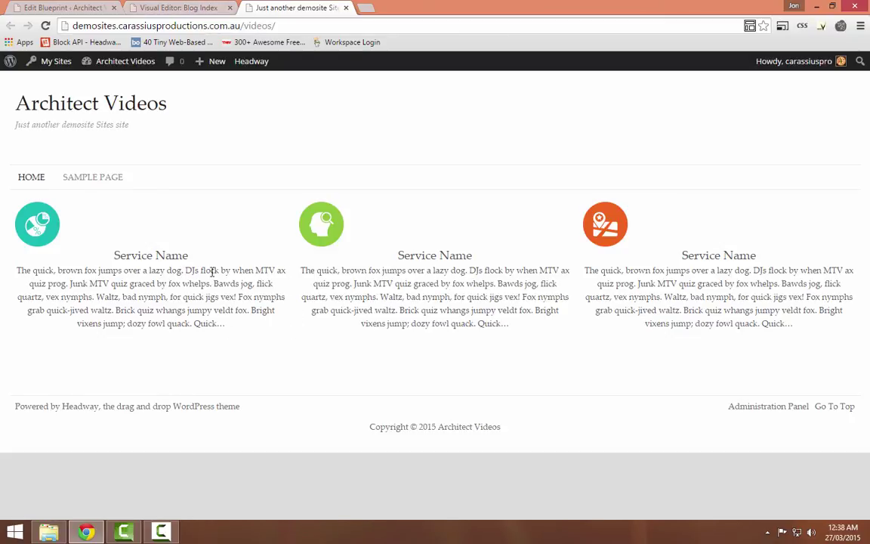
- Comment out the width: 100% !important rule in the Visual Editor's live CSS to compare the layout, then restore the rule and save
left_click(155, 9)
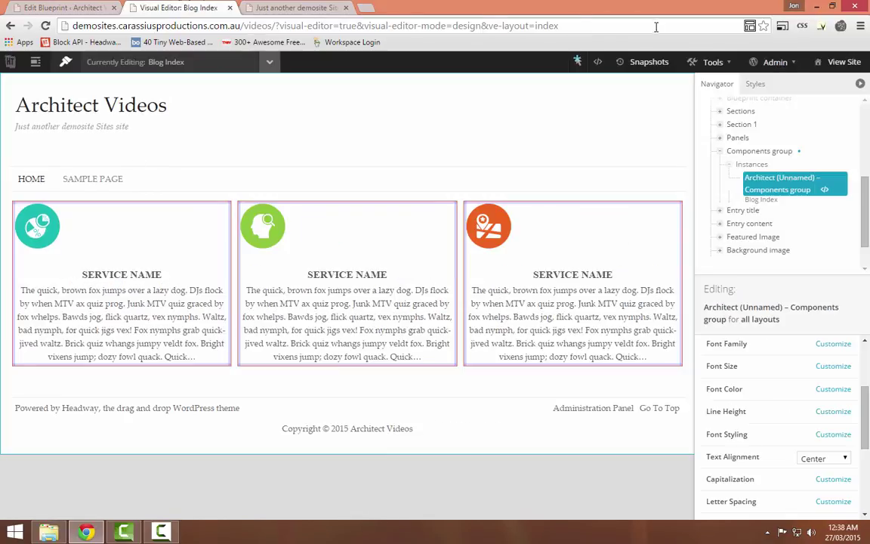
left_click(597, 62)
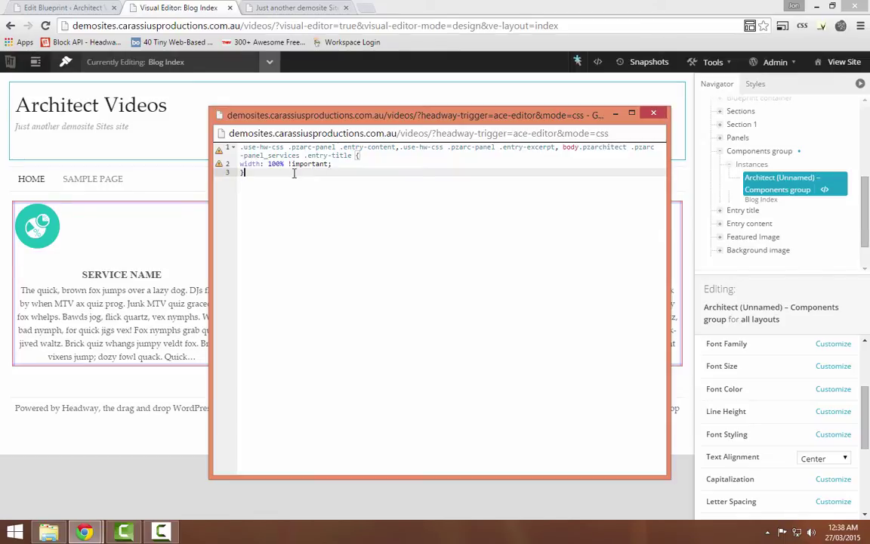
key("ctrl+a")
key("ctrl+slash")
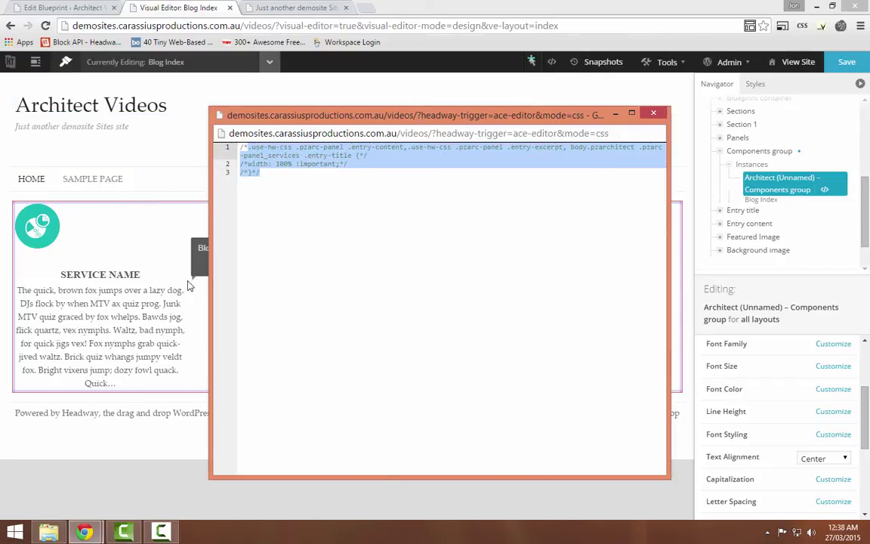
left_click_drag(449, 121, 626, 113)
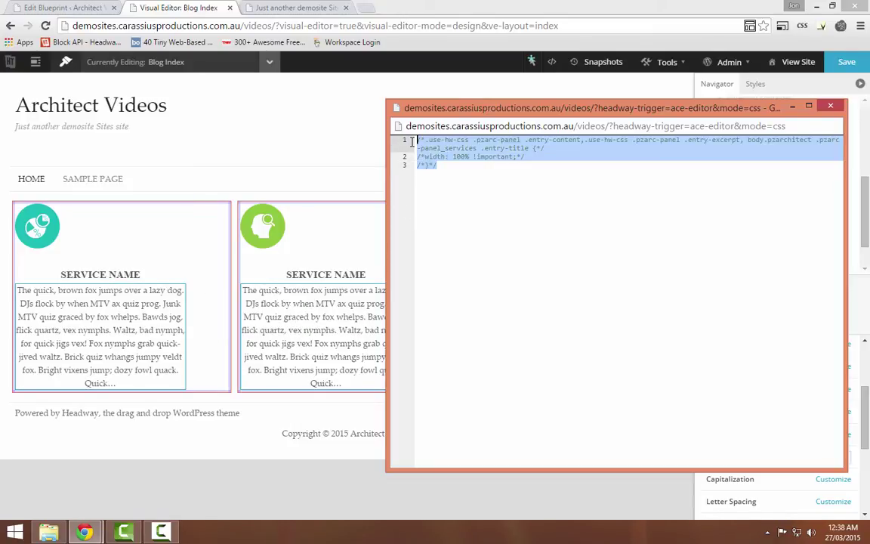
key("ctrl+slash")
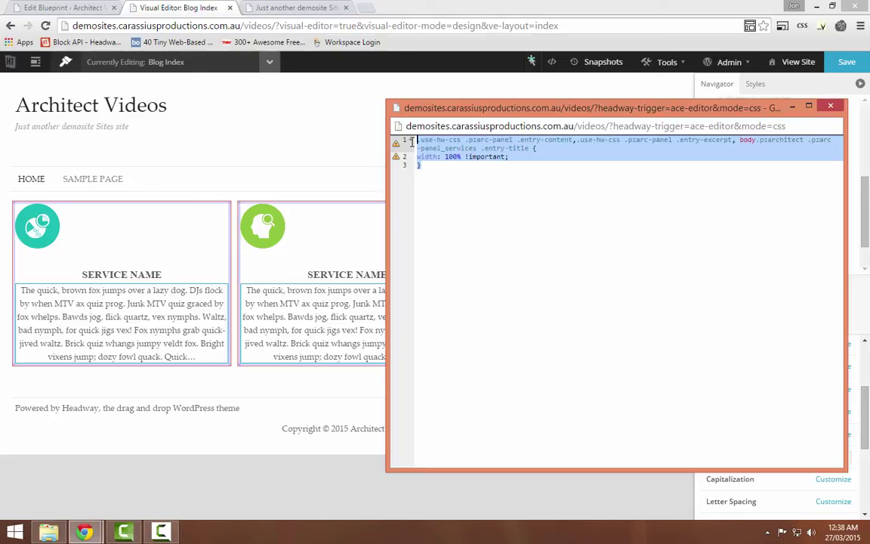
left_click(830, 105)
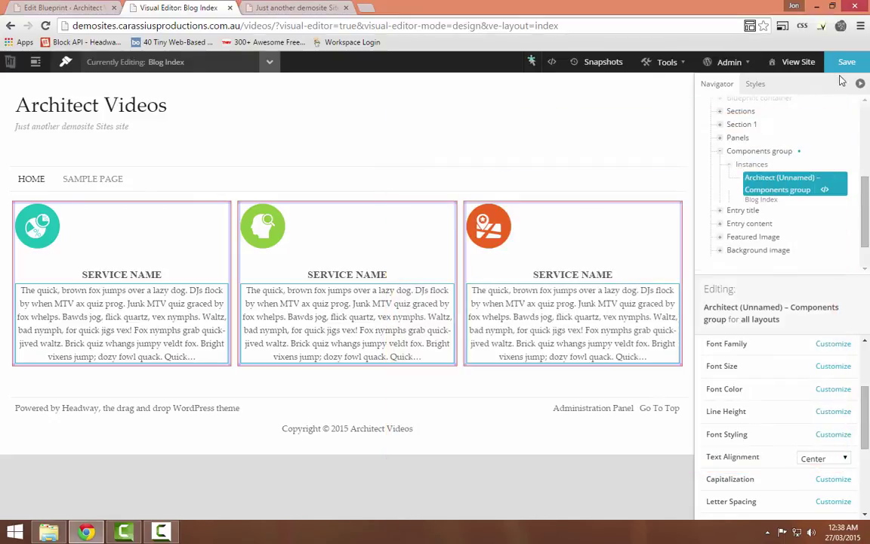
left_click(843, 64)
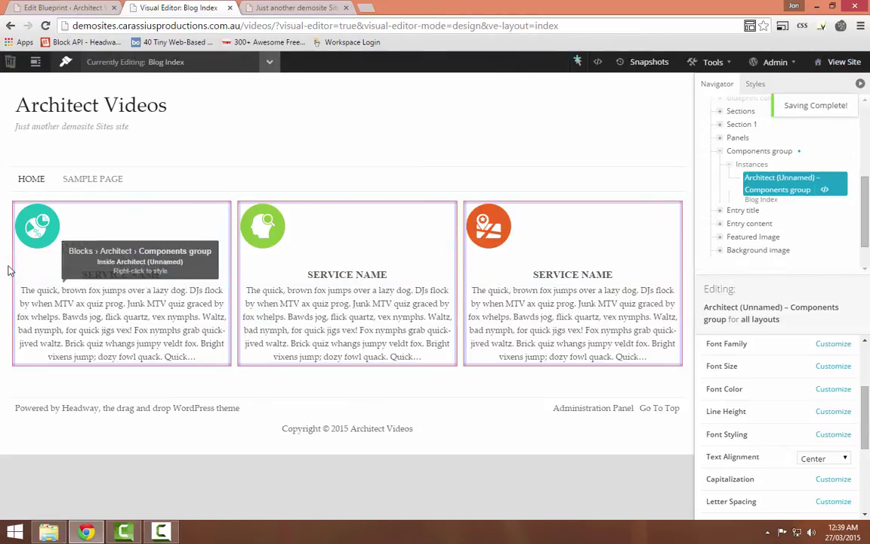
- Examine the Services Posts blueprint's featured image layout settings, including Centre feature, and compare them with the icons in the Visual Editor
left_click(65, 7)
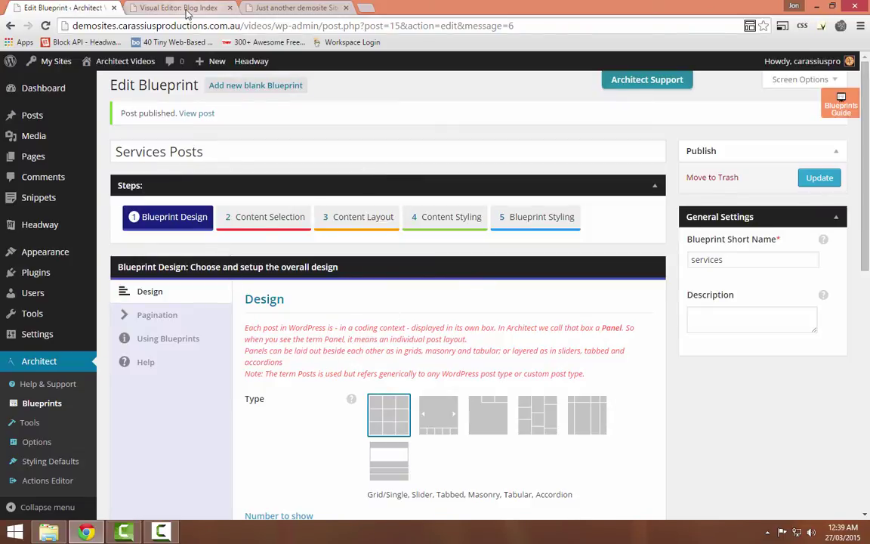
left_click(361, 219)
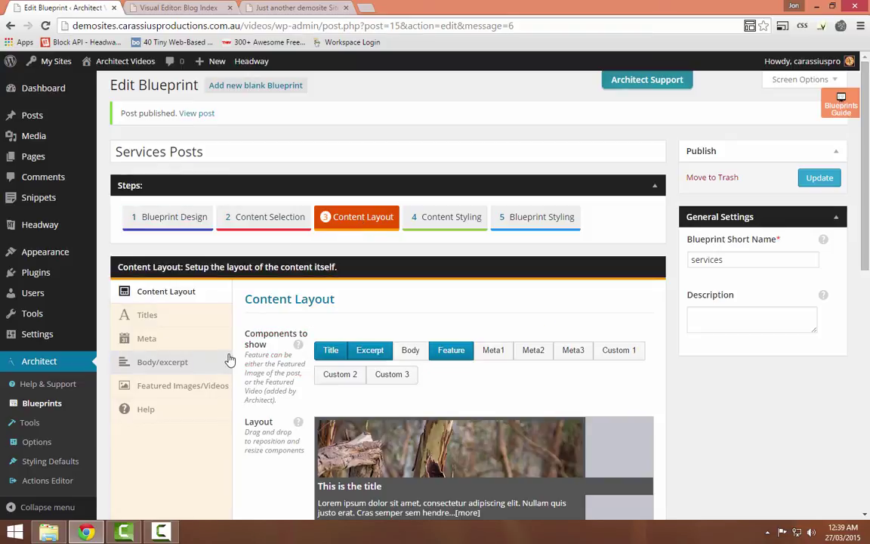
scroll(377, 382, "down", 4)
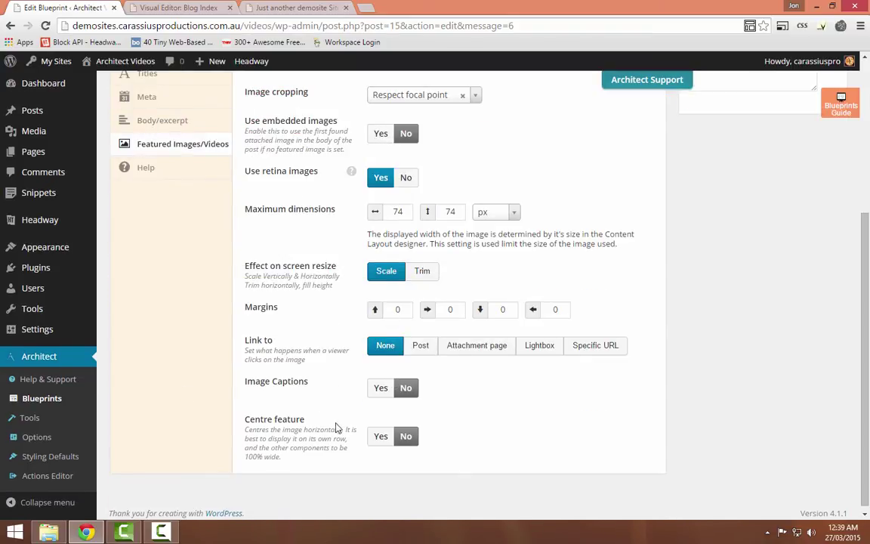
scroll(336, 428, "up", 5)
left_click(173, 7)
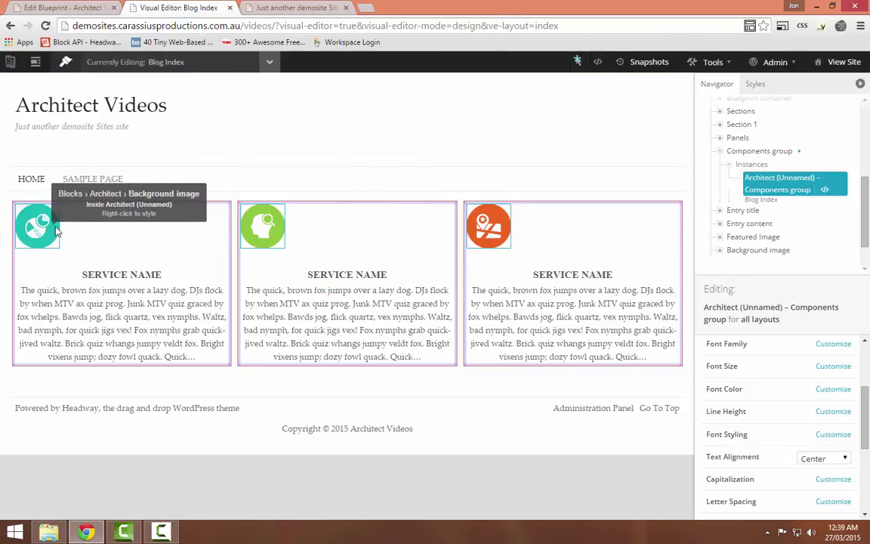
- Look through the blueprint's Content Styling options for titles and featured images and its Content Selection settings for a way to centre the images
left_click(64, 7)
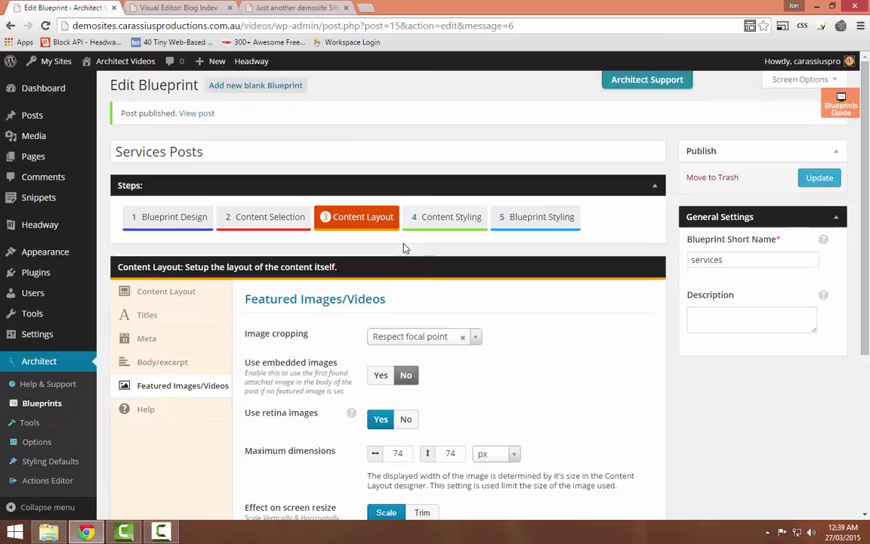
left_click(445, 217)
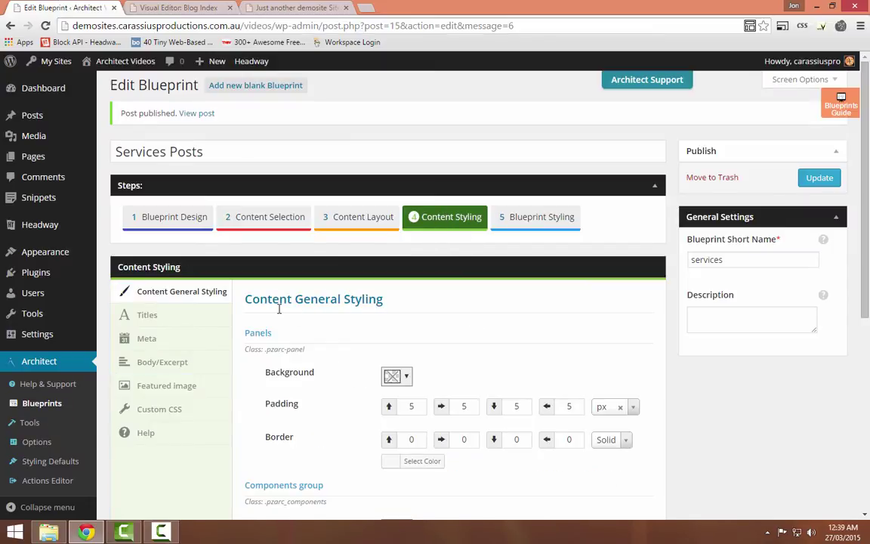
left_click(193, 317)
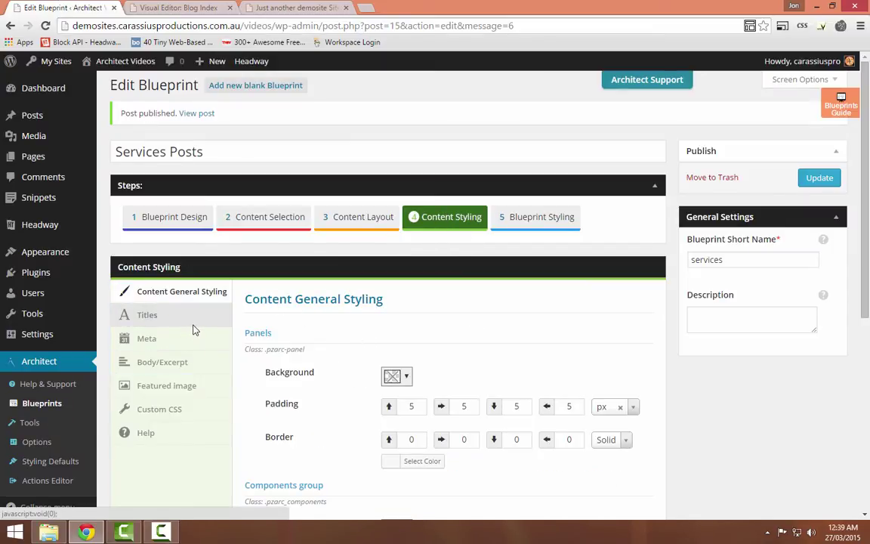
left_click(171, 8)
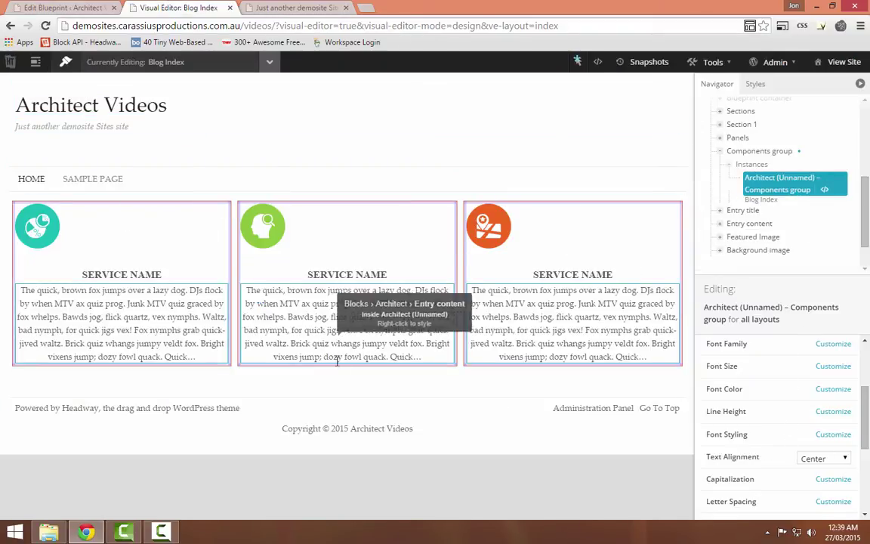
left_click(22, 7)
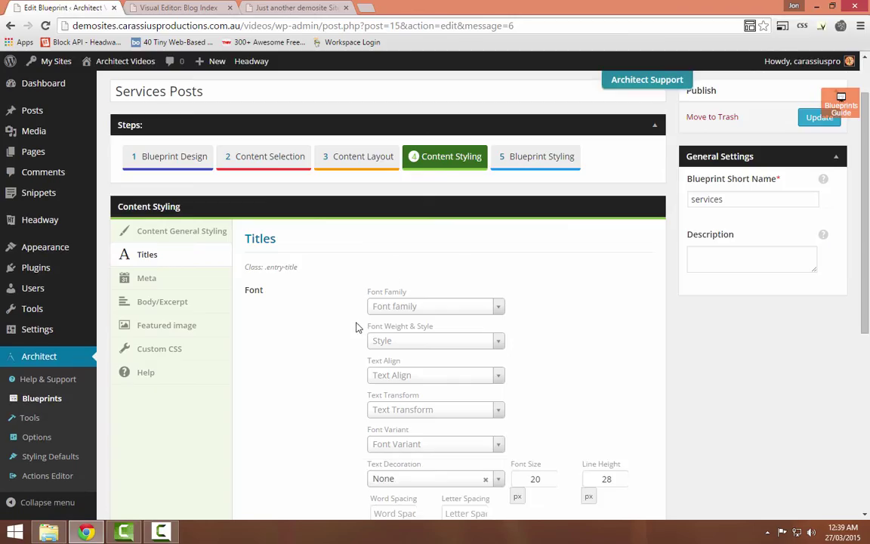
left_click(192, 331)
scroll(356, 346, "down", 2)
scroll(356, 346, "down", 2)
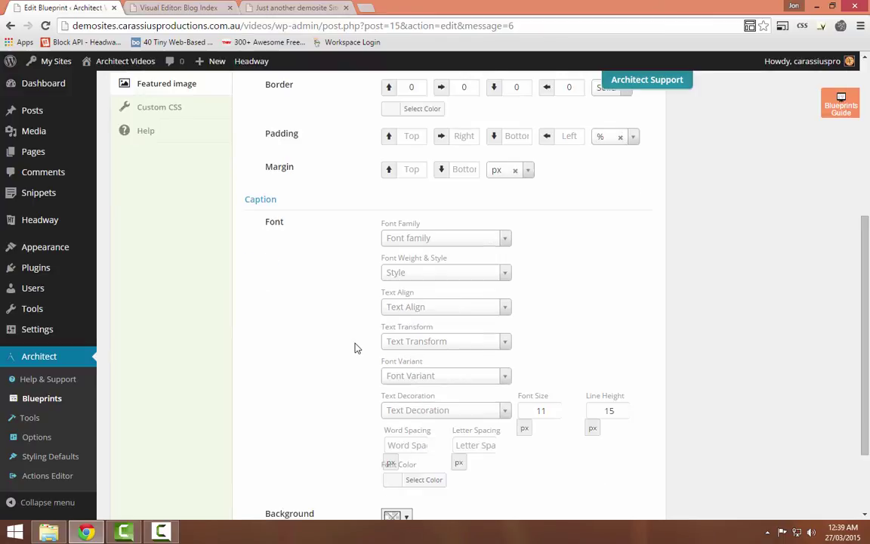
scroll(356, 346, "up", 1)
scroll(356, 346, "down", 1)
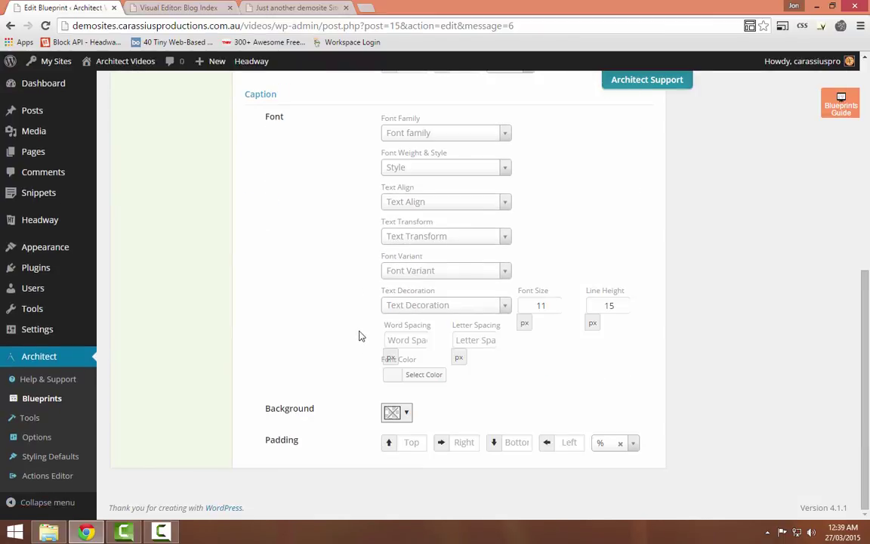
scroll(315, 306, "up", 3)
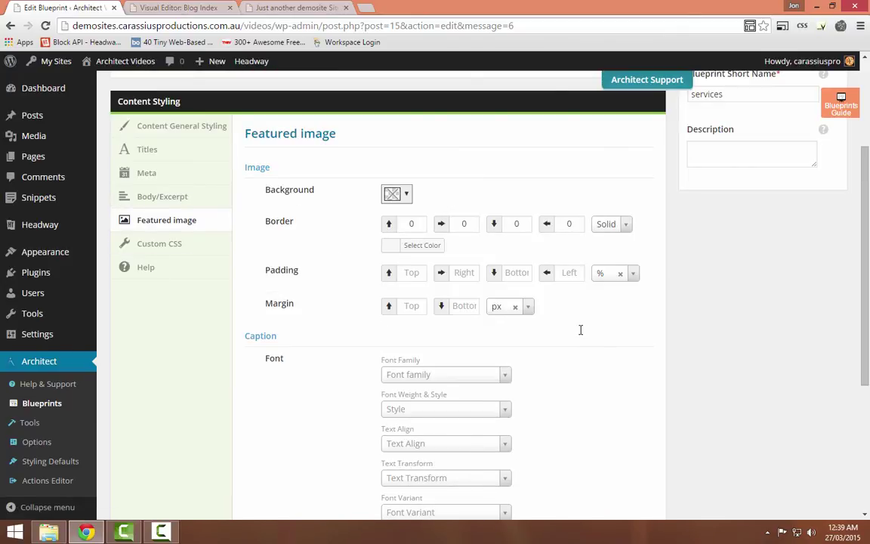
scroll(580, 329, "up", 3)
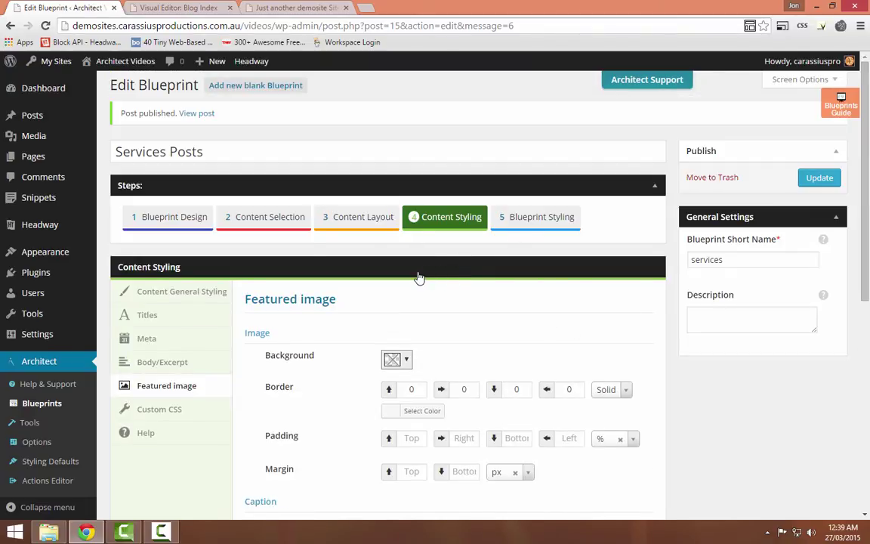
left_click(265, 220)
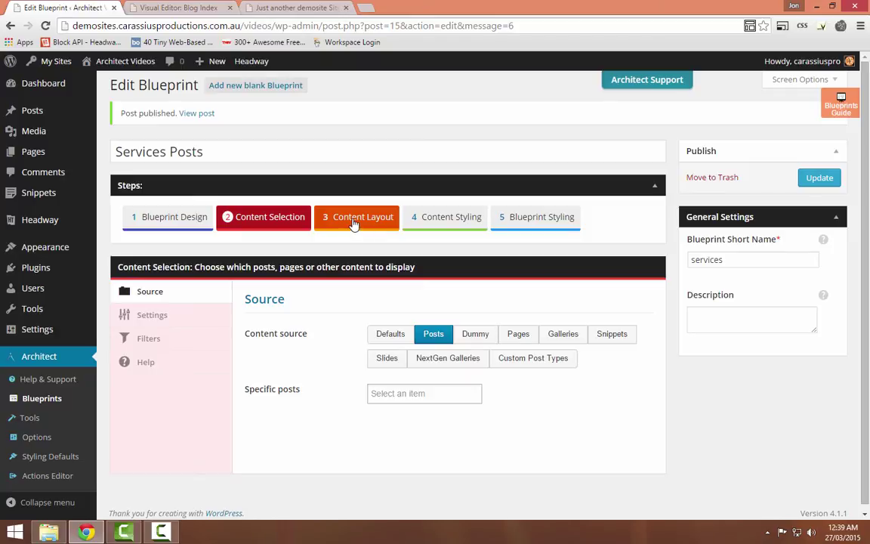
left_click(155, 316)
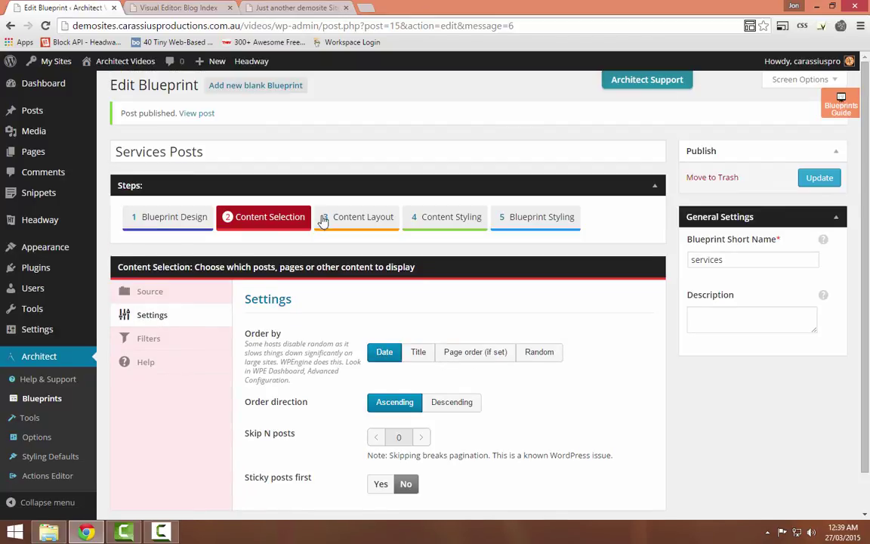
- Review the image cropping choices in the Services Posts blueprint's featured image layout settings and set Centre feature to Yes
left_click(355, 217)
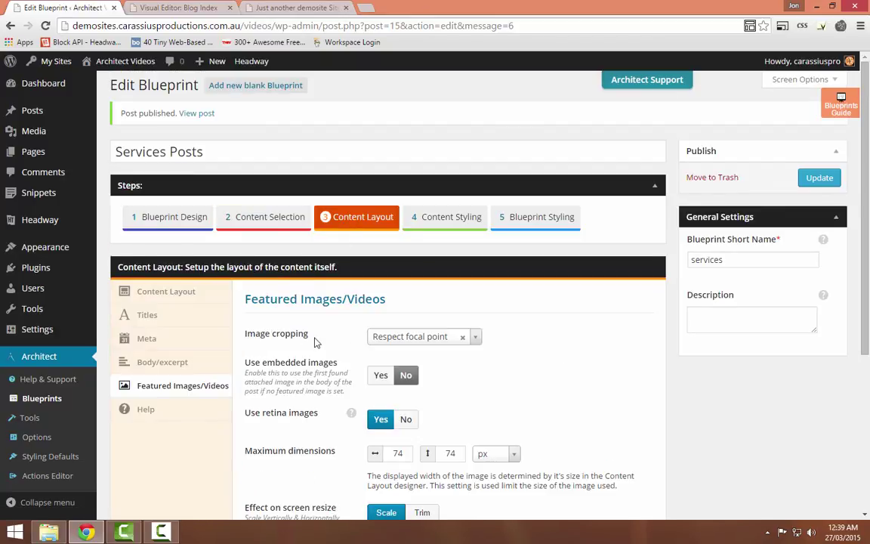
scroll(315, 342, "down", 2)
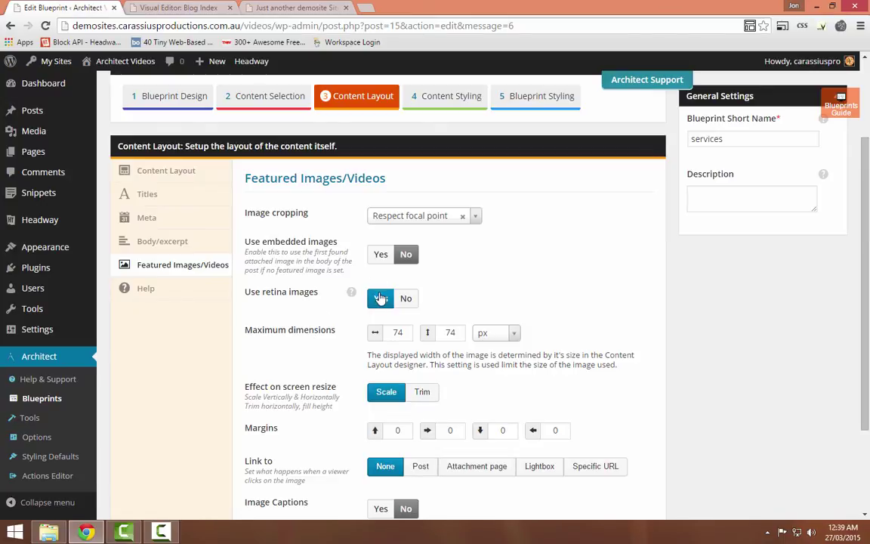
left_click(480, 217)
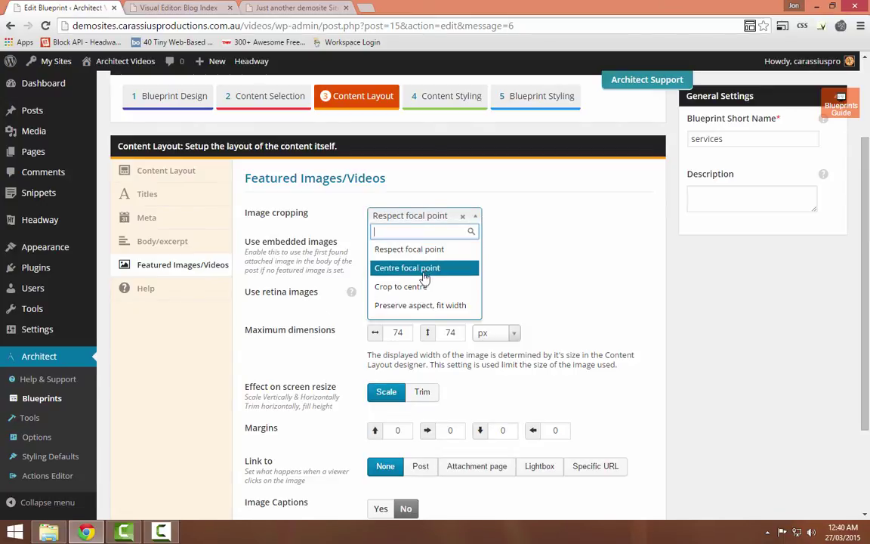
left_click(532, 251)
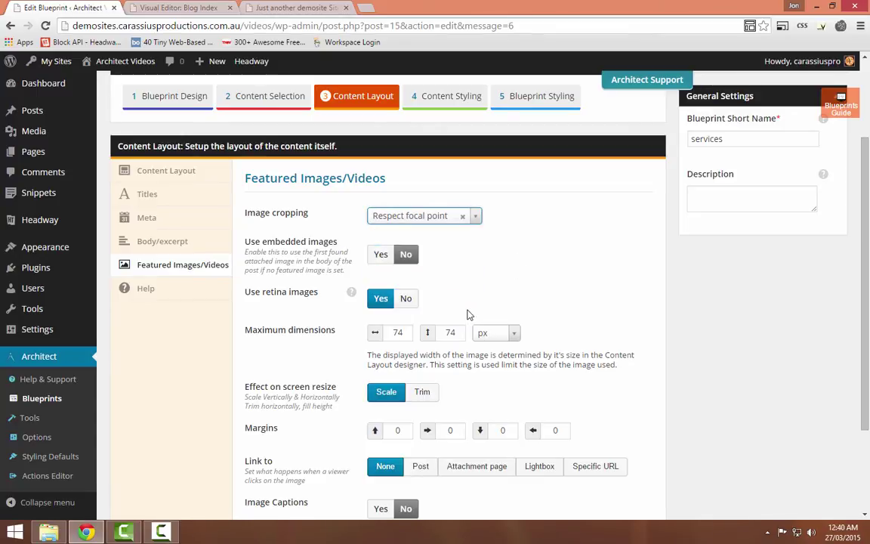
scroll(469, 314, "down", 1)
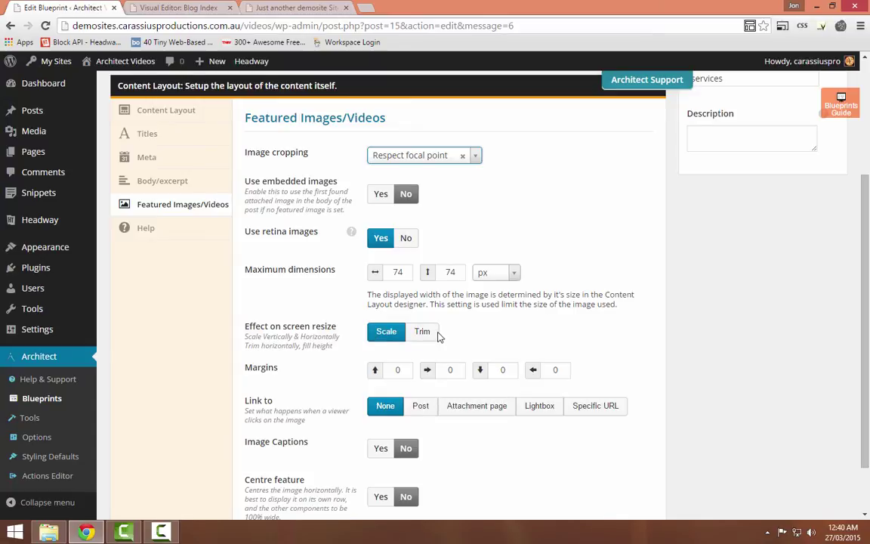
scroll(423, 335, "down", 1)
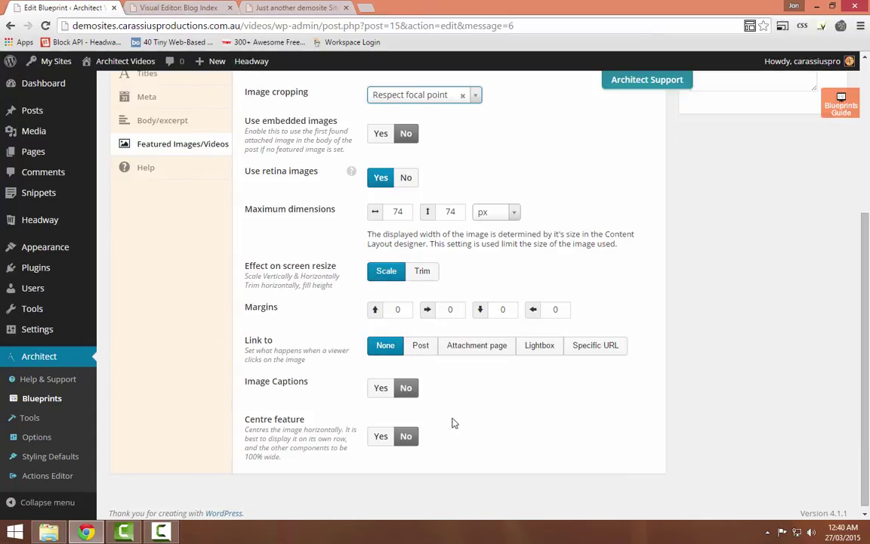
left_click(381, 437)
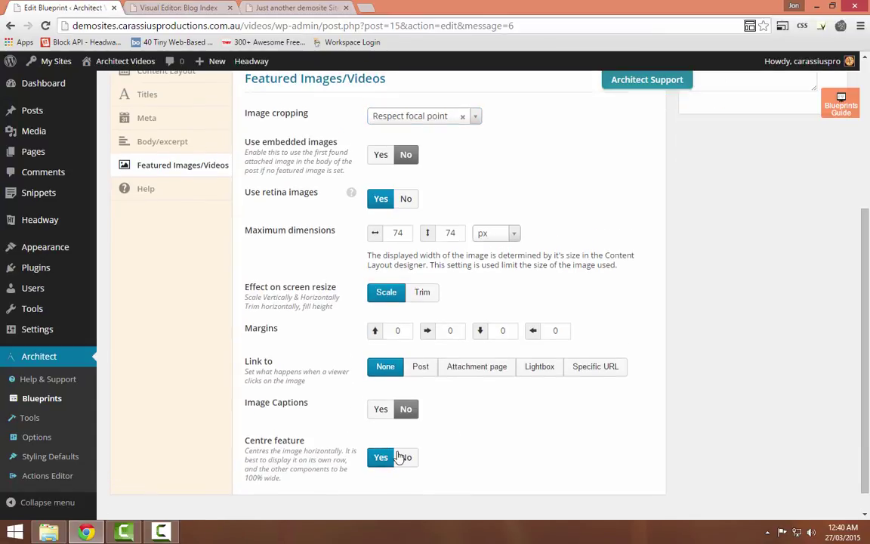
- Update the Services Posts blueprint and reload the Visual Editor to apply the icon centring
scroll(572, 372, "up", 2)
scroll(572, 372, "up", 1)
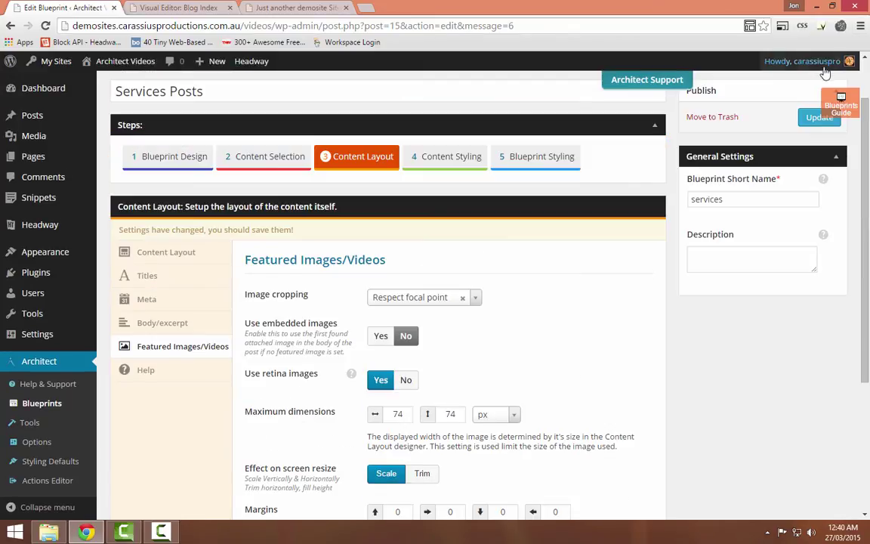
left_click(822, 124)
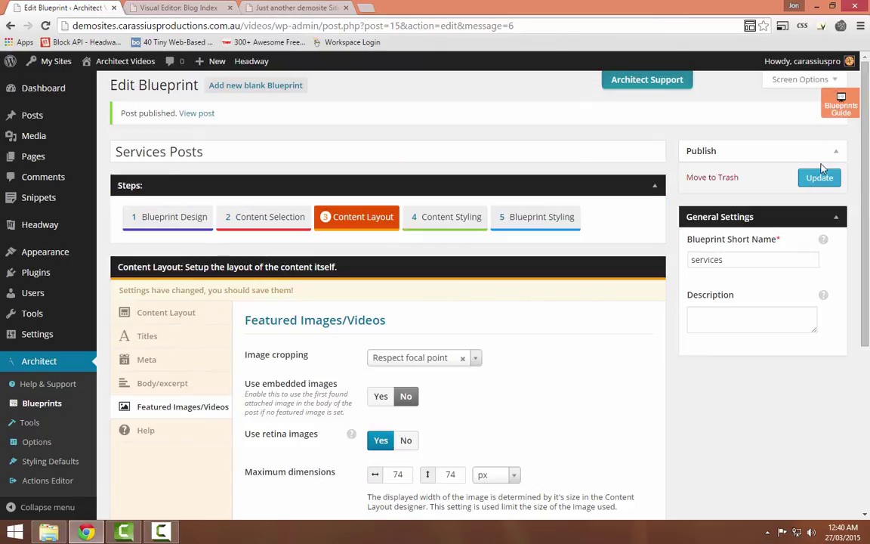
left_click(825, 179)
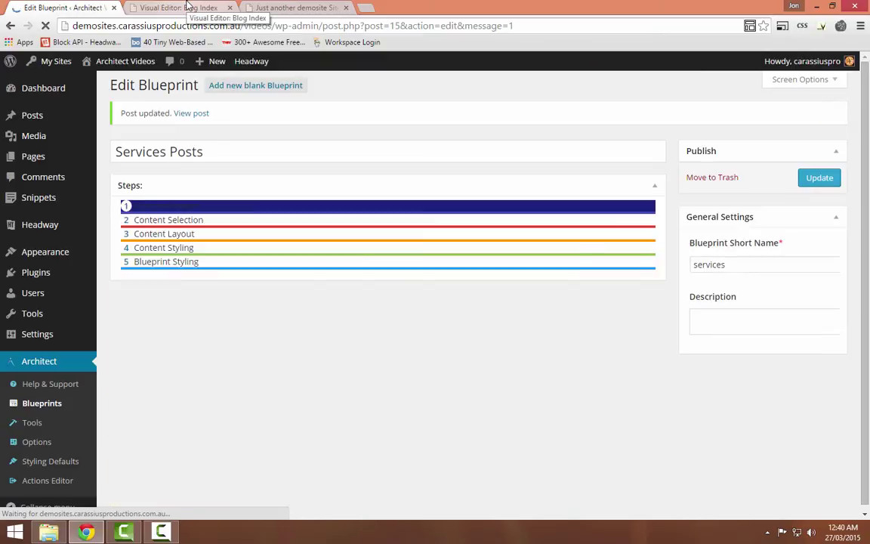
left_click(189, 7)
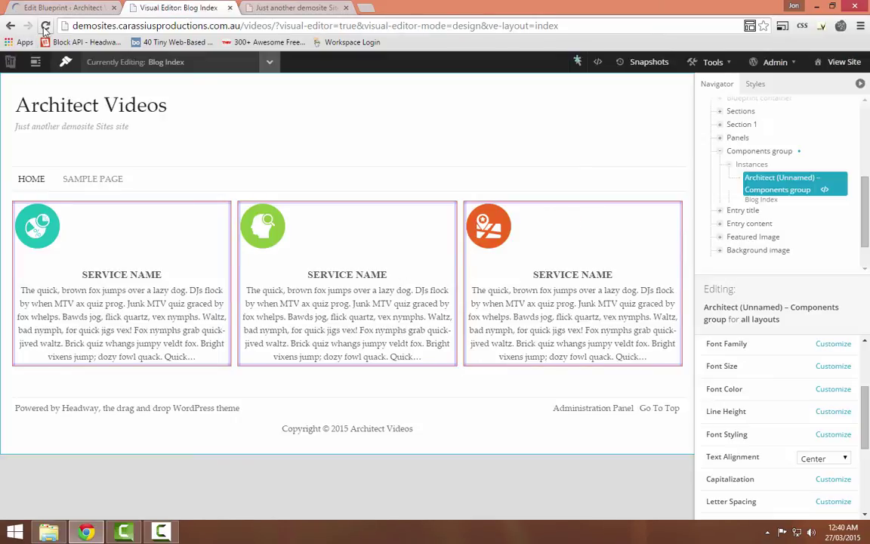
left_click(46, 26)
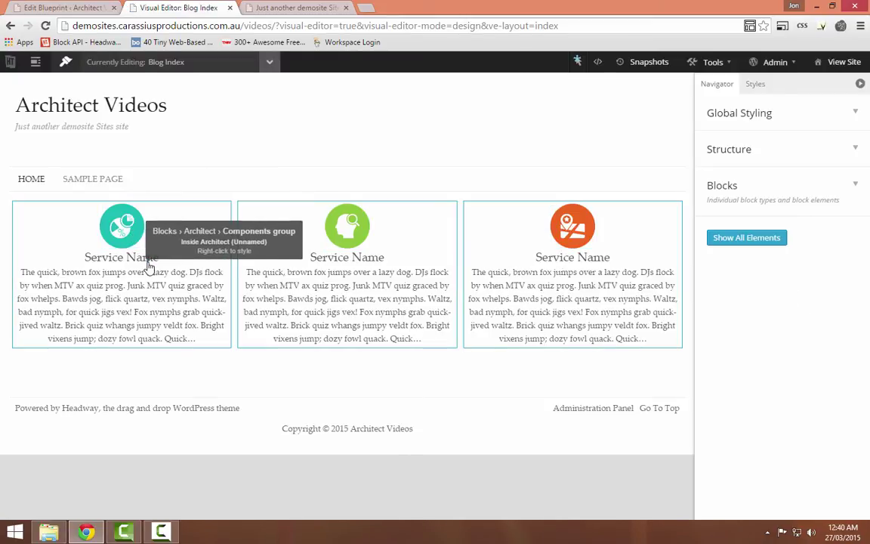
- Set the bottom margin of the Architect block's Background image instance to 10 px
right_click(121, 230)
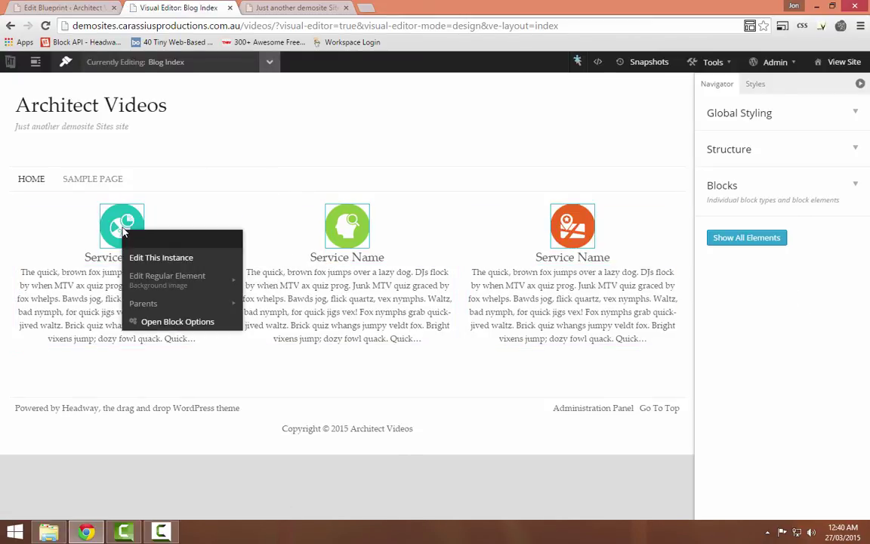
left_click(150, 203)
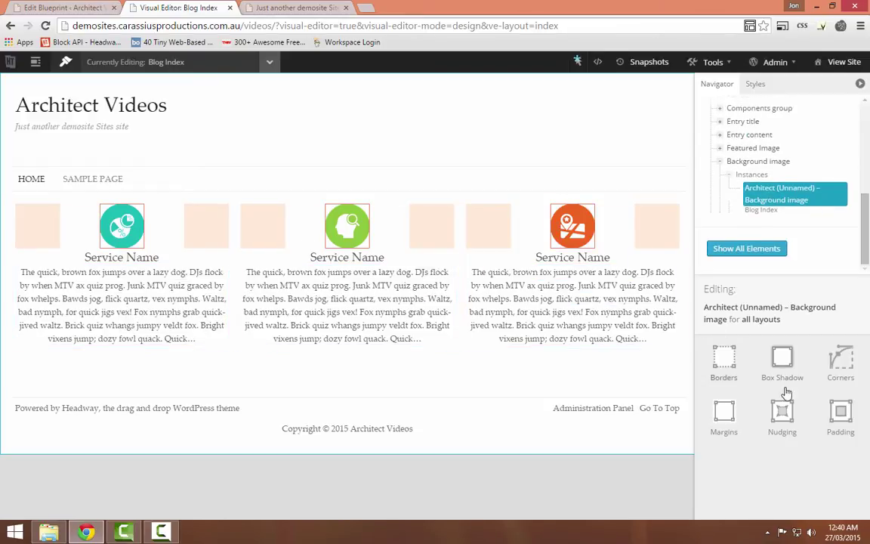
left_click(732, 422)
scroll(770, 469, "down", 1)
left_click(778, 491)
double_click(761, 494)
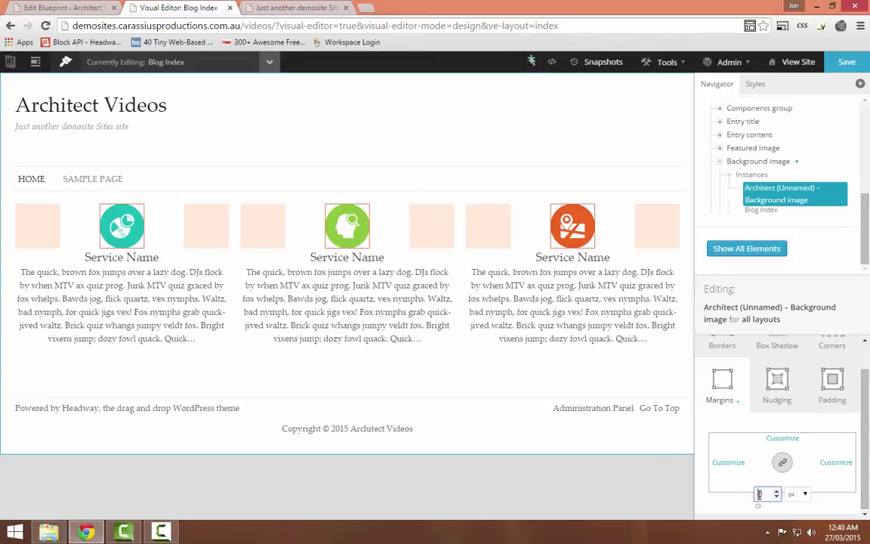
type("10")
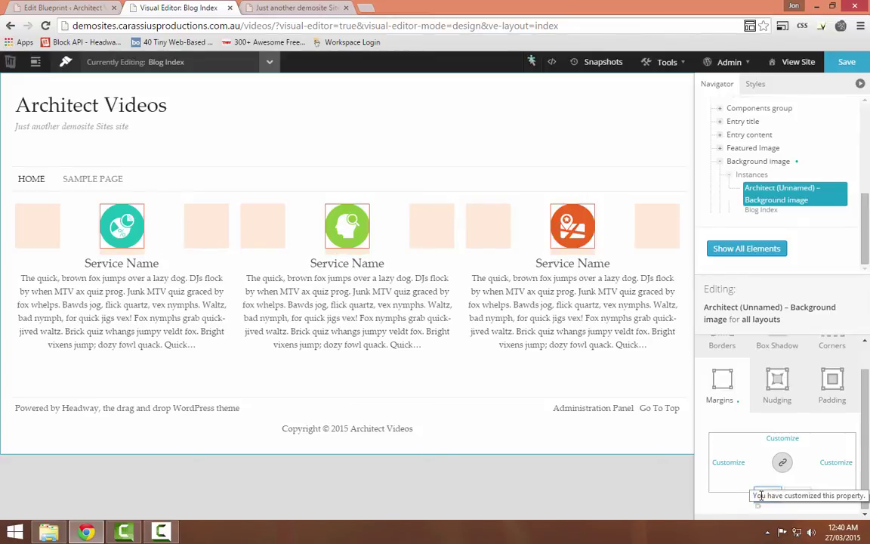
- Set the top margin of the Architect block's Entry content instance to 30 px
right_click(153, 304)
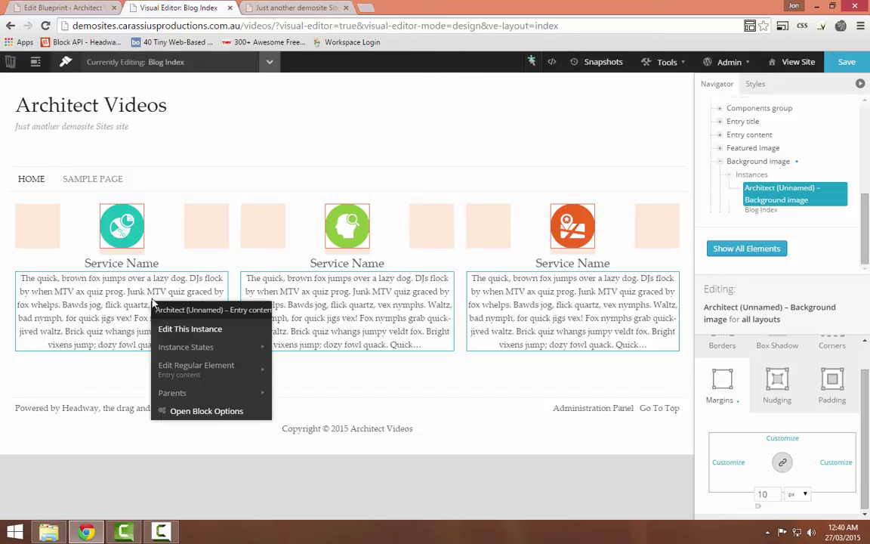
left_click(193, 331)
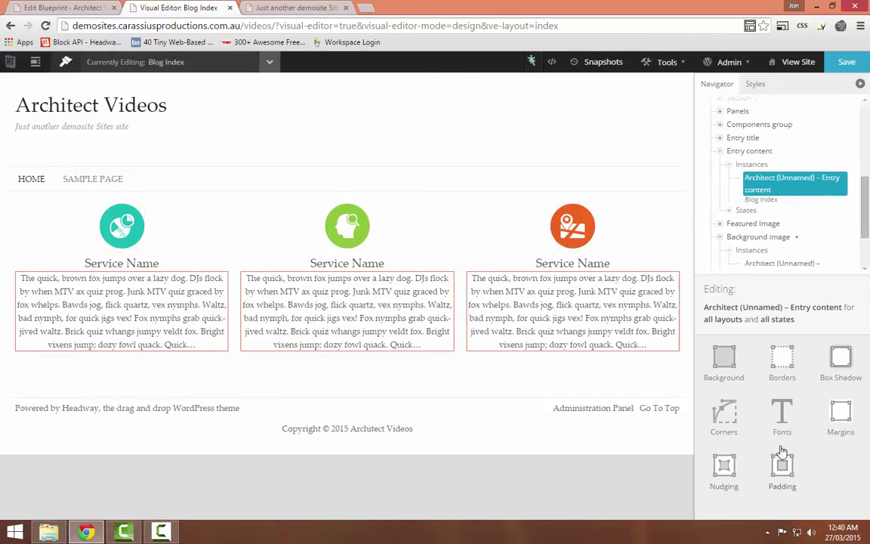
left_click(774, 470)
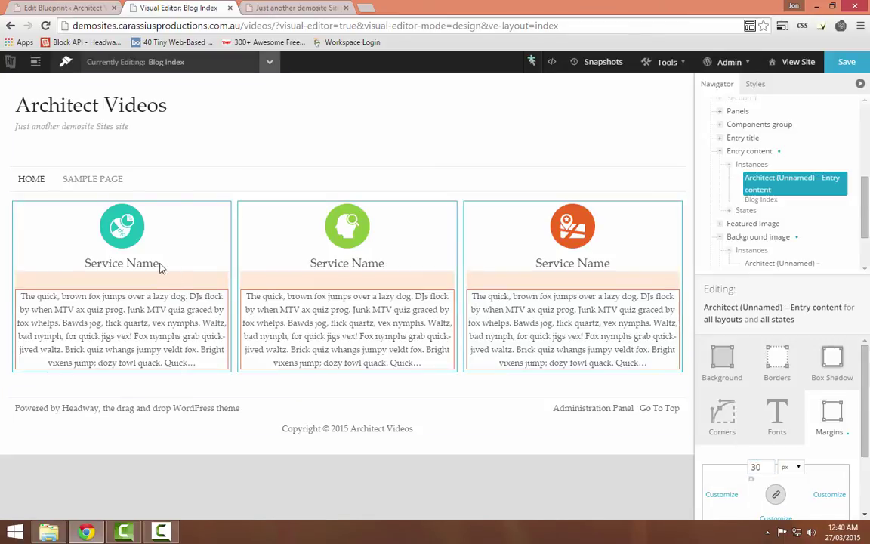
- Try a 30 px bottom margin on the service icons' Background image instance and settle on 20 px
right_click(136, 234)
left_click(160, 255)
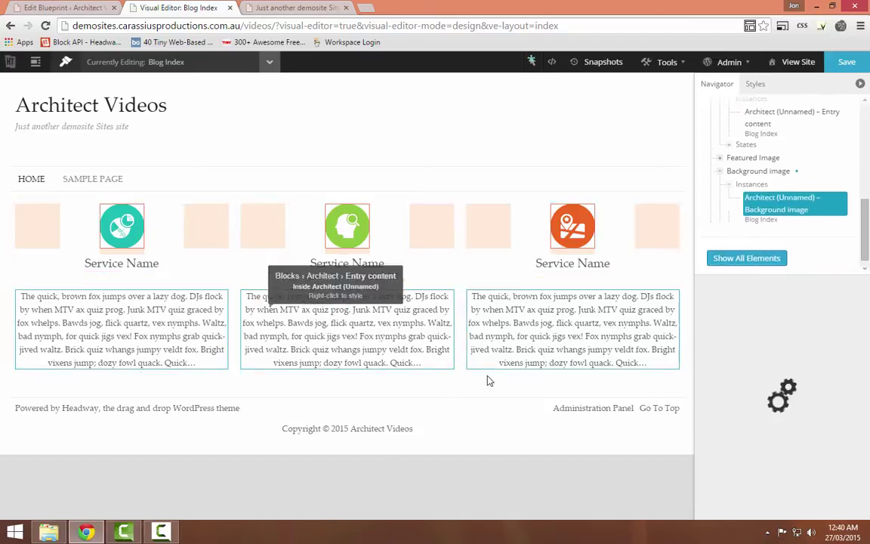
left_click(735, 432)
scroll(801, 493, "down", 1)
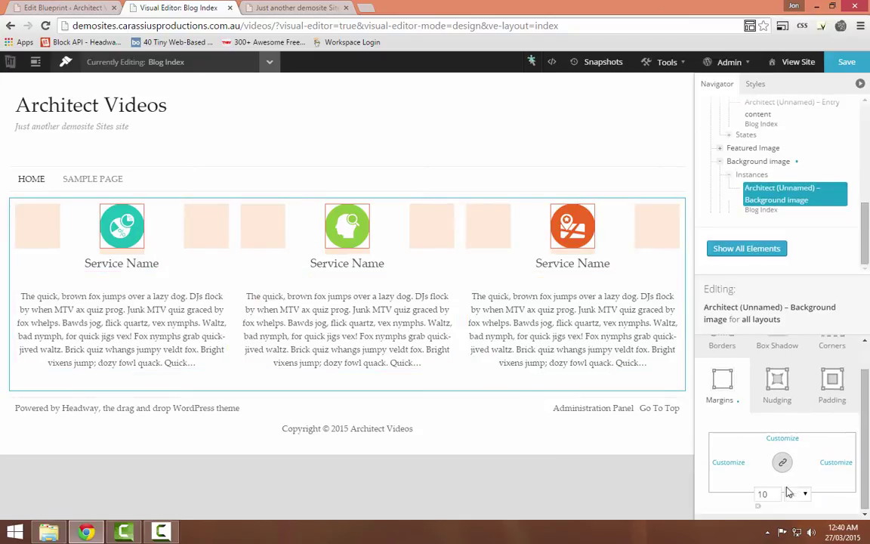
left_click_drag(763, 495, 752, 499)
type("3")
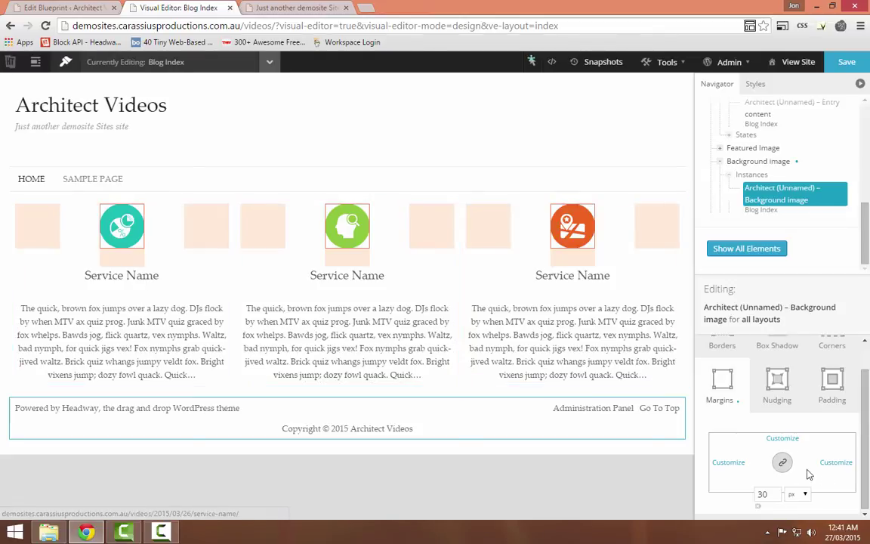
left_click_drag(765, 495, 753, 498)
type("2")
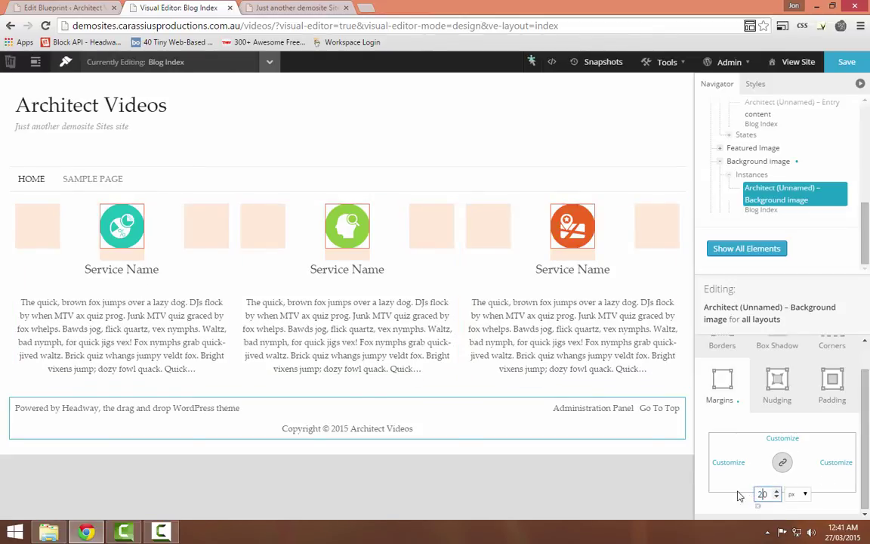
- Set the Entry content instance's top margin to 20 px and save the Visual Editor changes
right_click(173, 340)
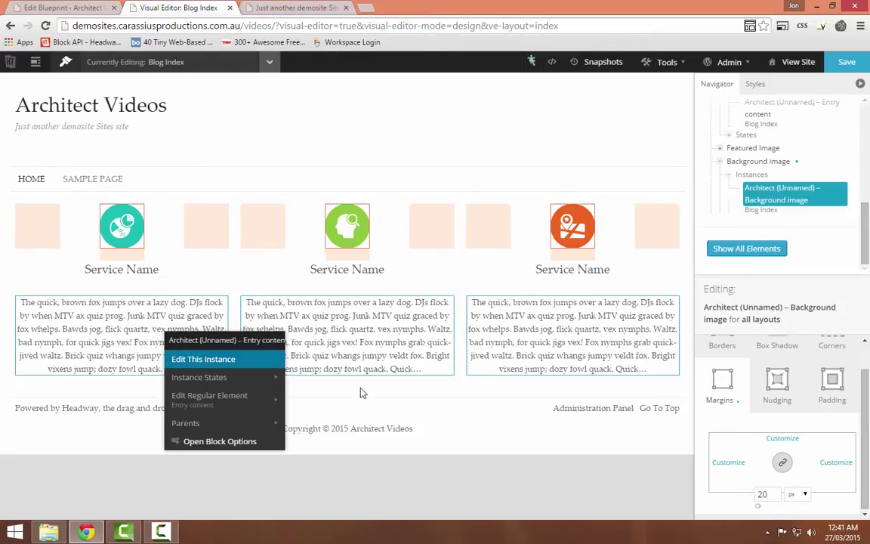
left_click(188, 358)
left_click(841, 432)
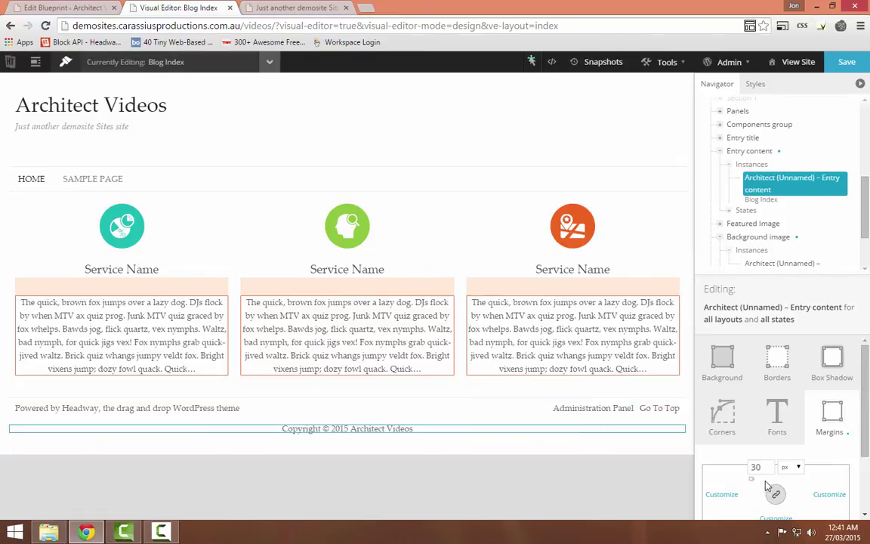
type("2")
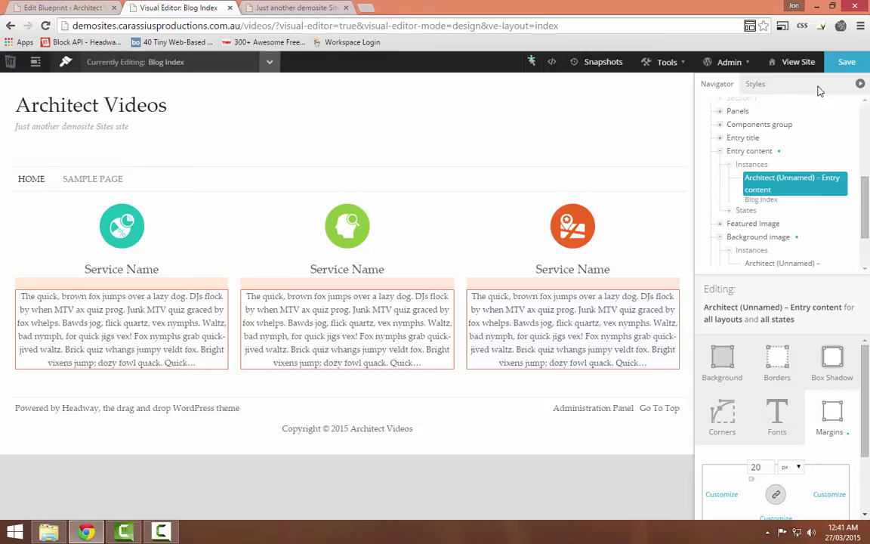
key("ctrl+s")
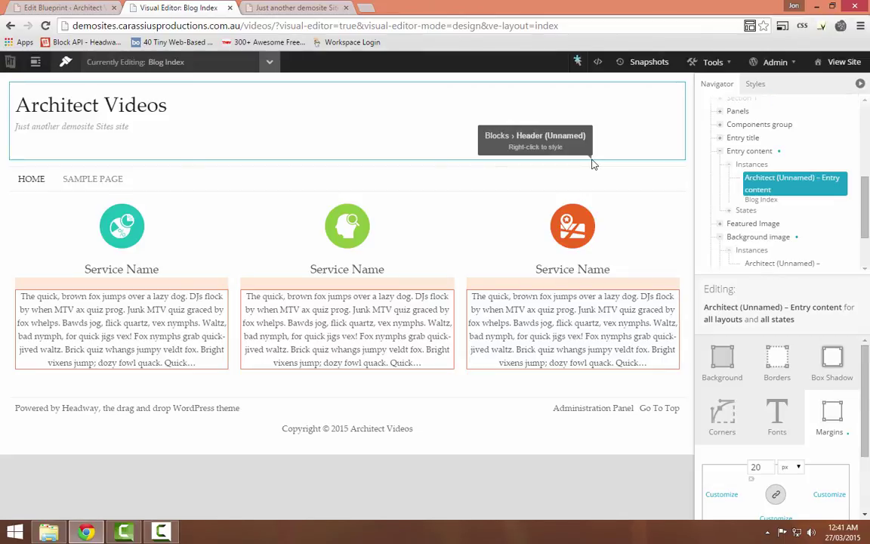
- Look for a way to style the service titles through their element options and the global Headings element
right_click(354, 274)
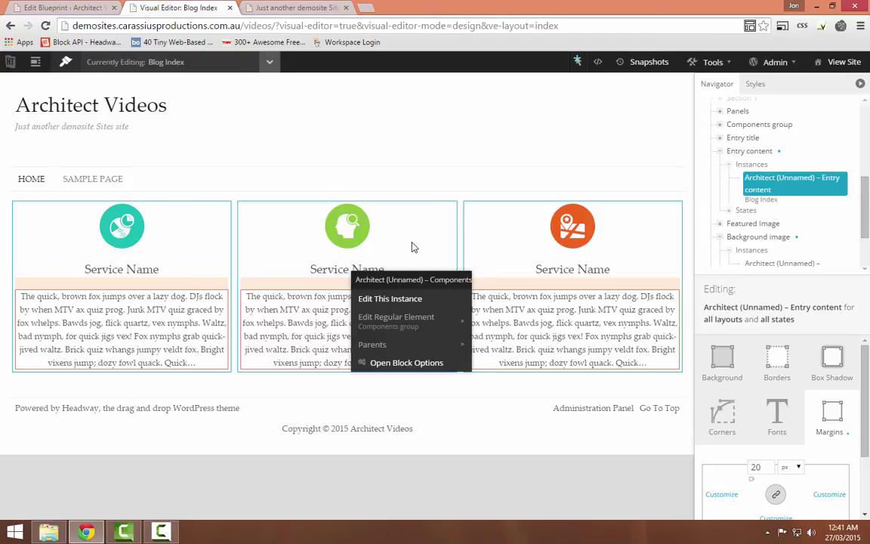
left_click(491, 161)
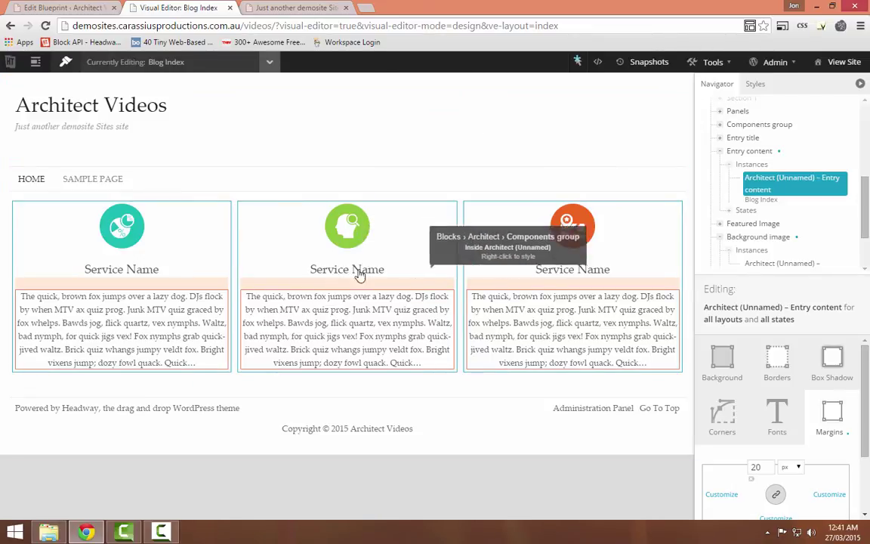
scroll(801, 174, "up", 10)
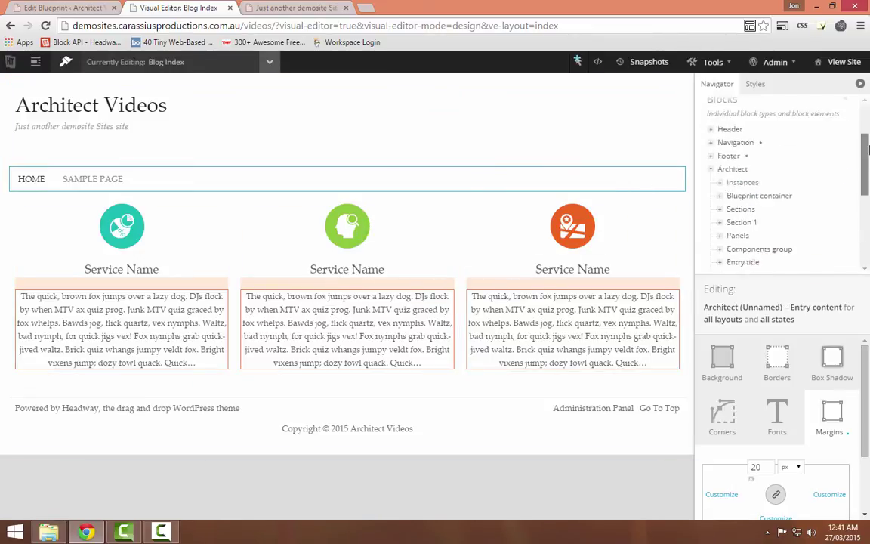
left_click(769, 117)
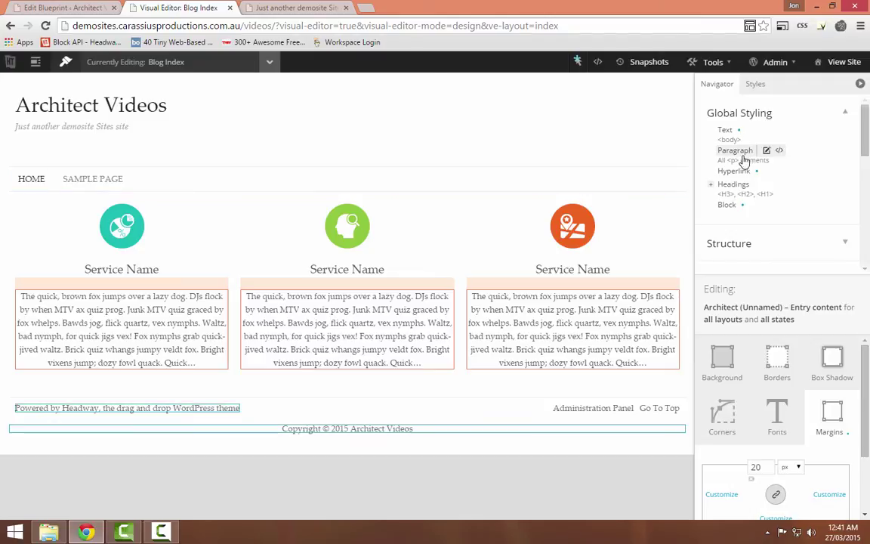
left_click(733, 184)
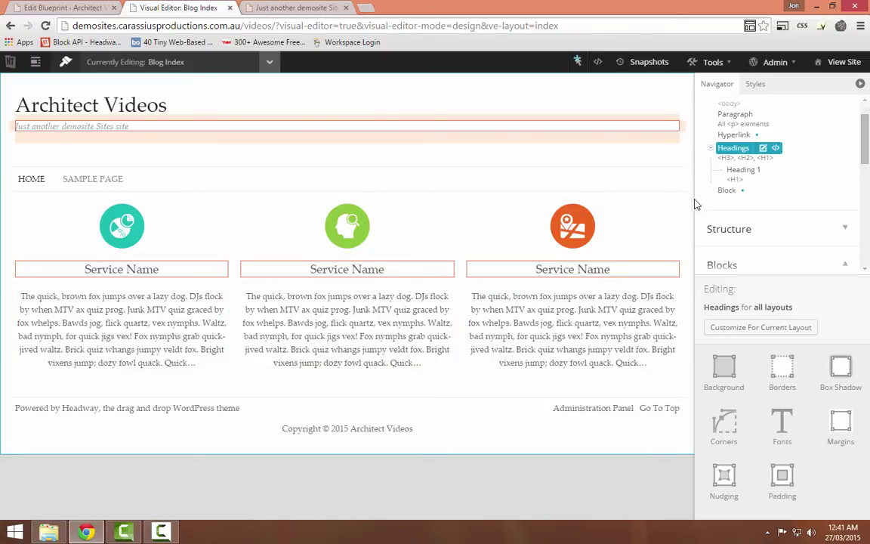
- Insert a live CSS rule for the Architect block's Components group instance and select its block ID in the selector
right_click(620, 289)
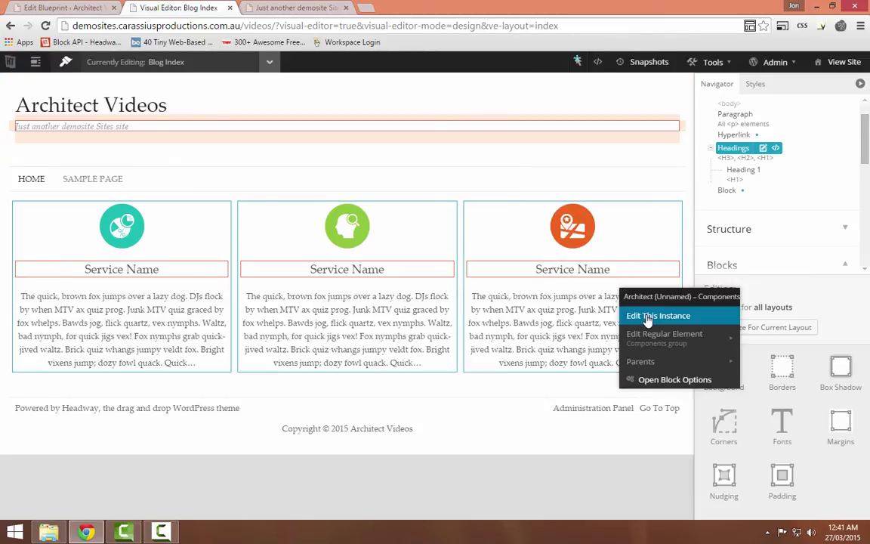
left_click(647, 318)
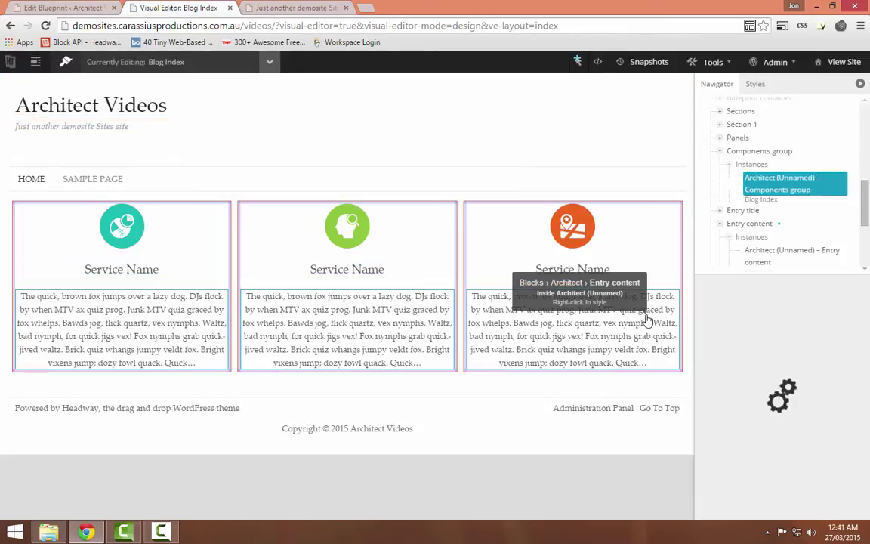
left_click(827, 190)
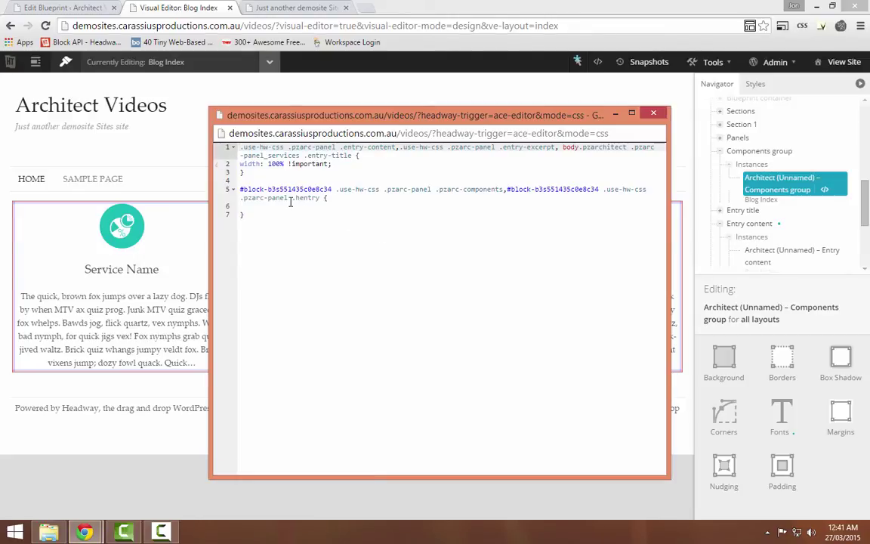
left_click(332, 190)
left_click(242, 190, "shift")
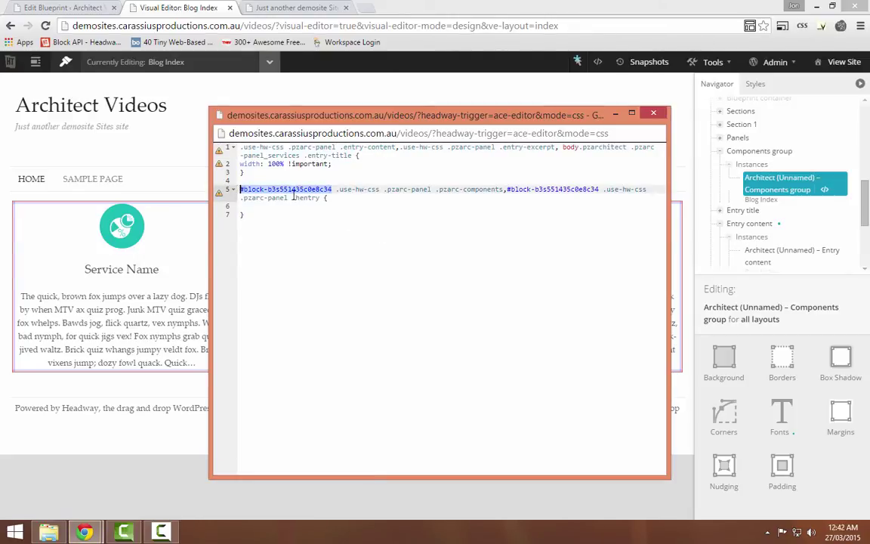
left_click(653, 112)
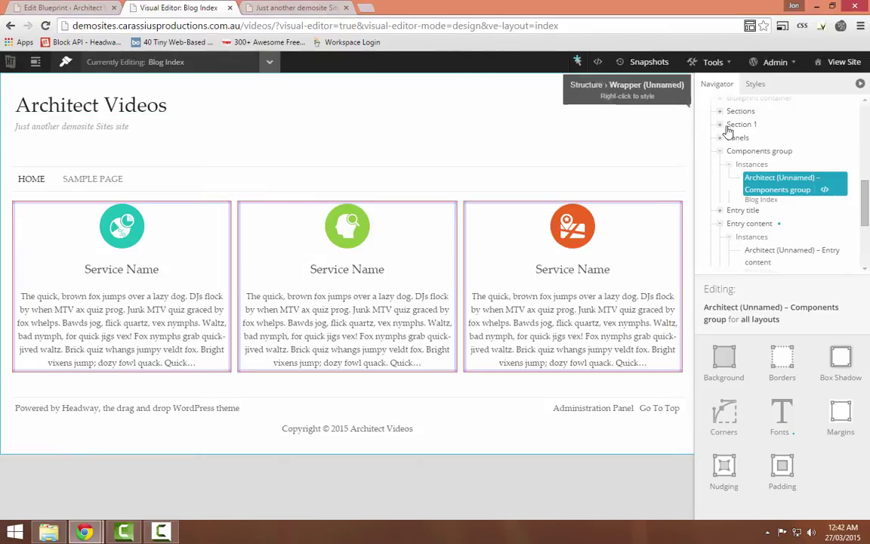
- Insert live CSS rules for the global Headings and Hyperlink elements
scroll(733, 166, "up", 5)
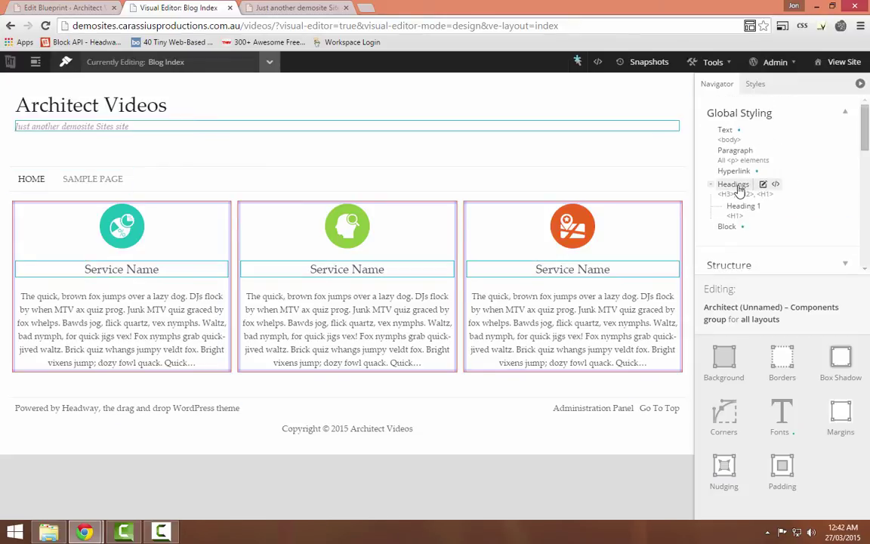
left_click(740, 189)
left_click(775, 148)
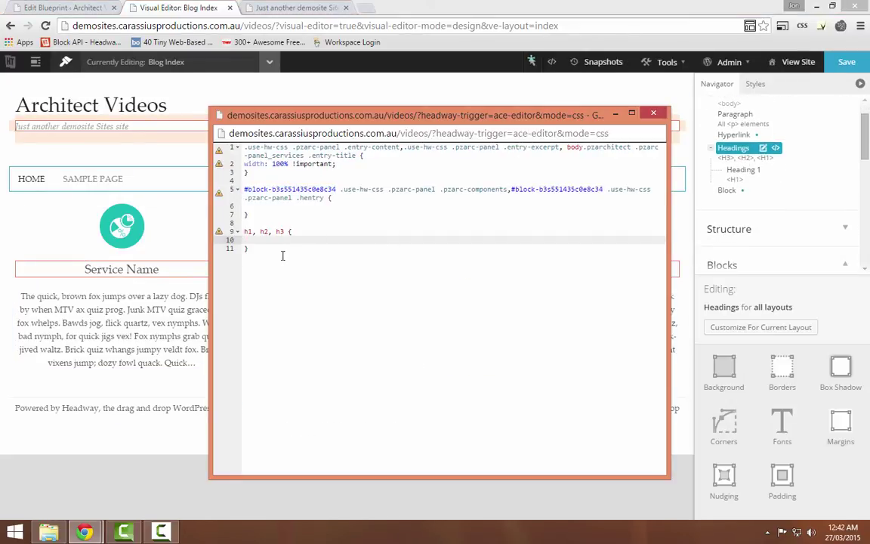
left_click(776, 134)
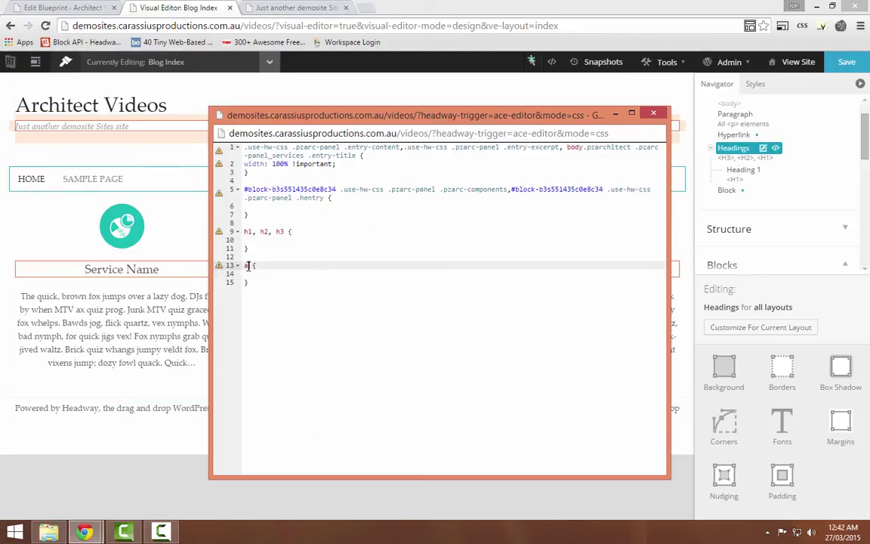
- Shorten the Components group rule's selector to "#block-b3s551435c0e8c34 a" and delete the empty h1, h2, h3 and standalone a rules
triple_click(343, 190)
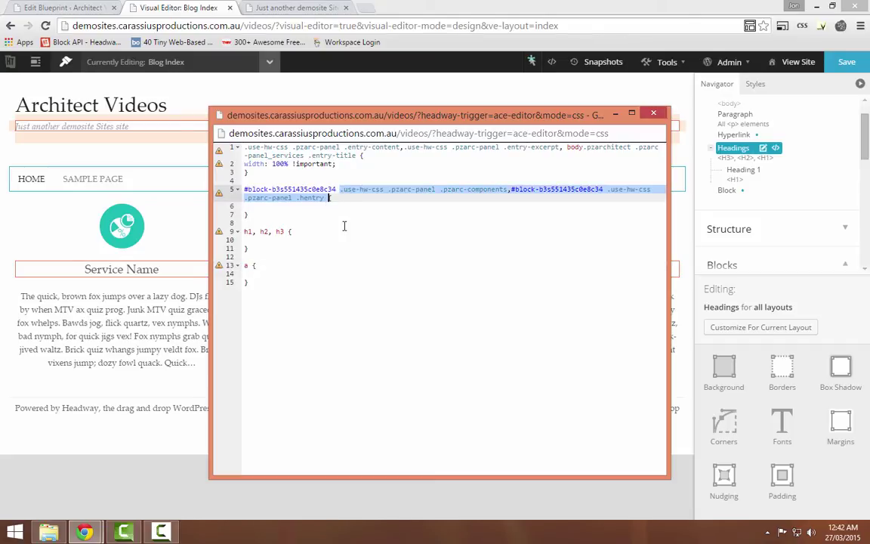
type("a{")
left_click_drag(265, 269, 245, 219)
key("BackSpace")
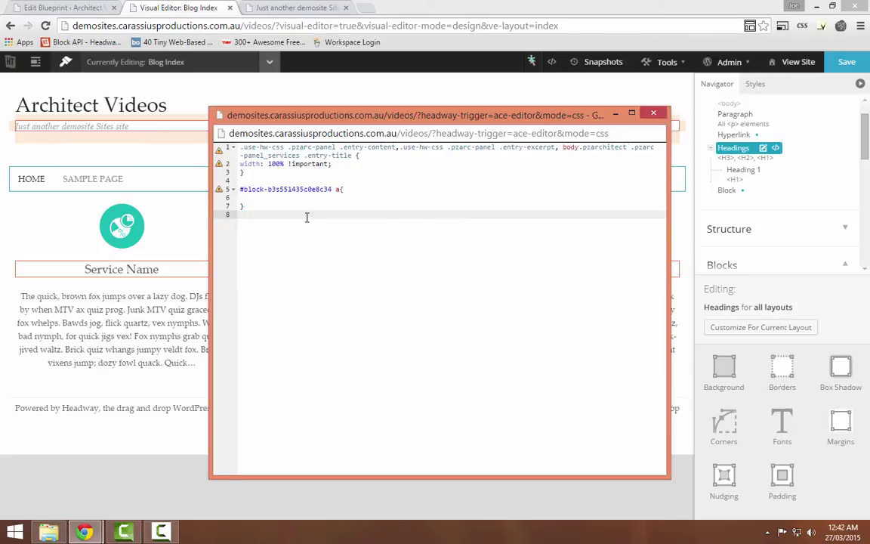
left_click(270, 197)
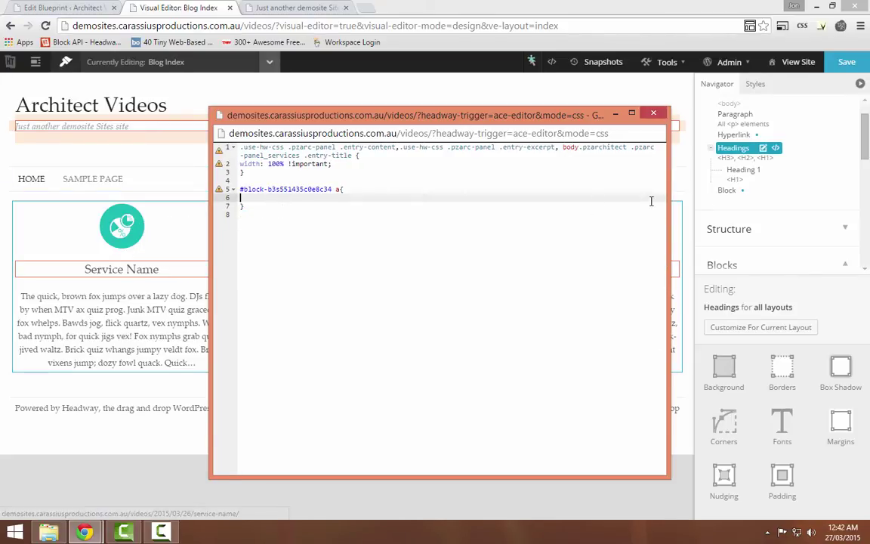
- Try a3a3a3 as the global Hyperlink element's font colour and settle on a5a5a5
left_click(744, 154)
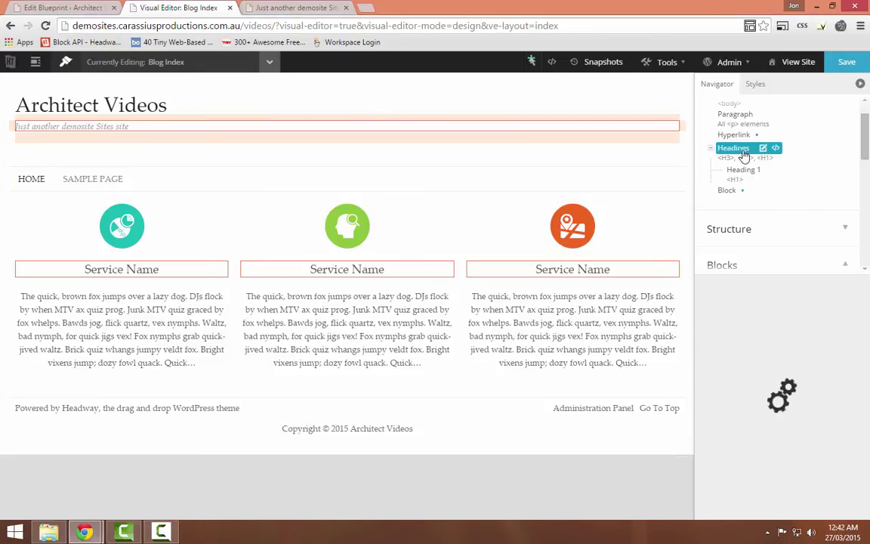
left_click(742, 168)
left_click(733, 114)
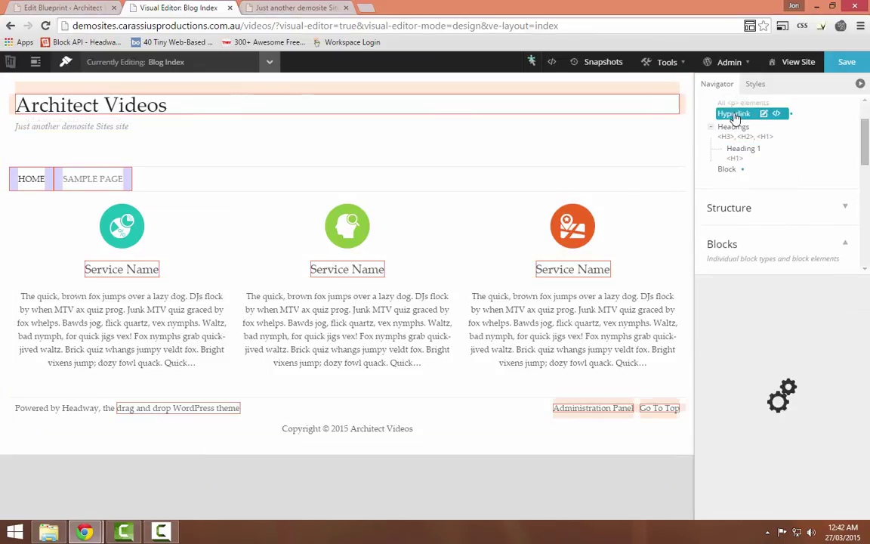
left_click(783, 431)
scroll(786, 433, "down", 3)
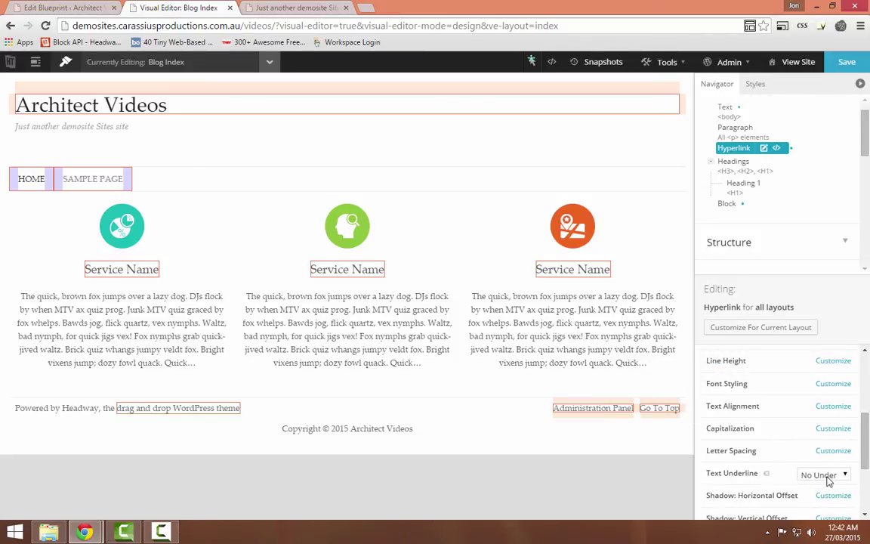
scroll(816, 458, "up", 3)
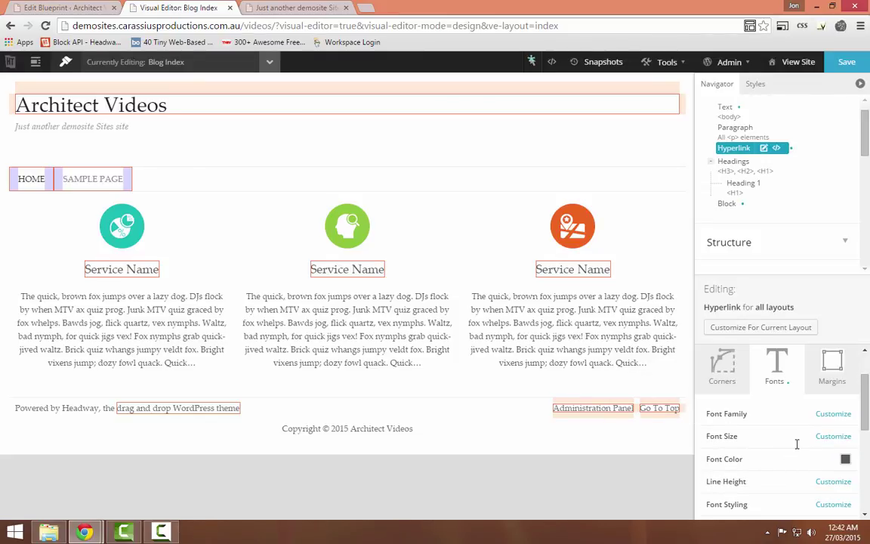
left_click(845, 459)
left_click(834, 476)
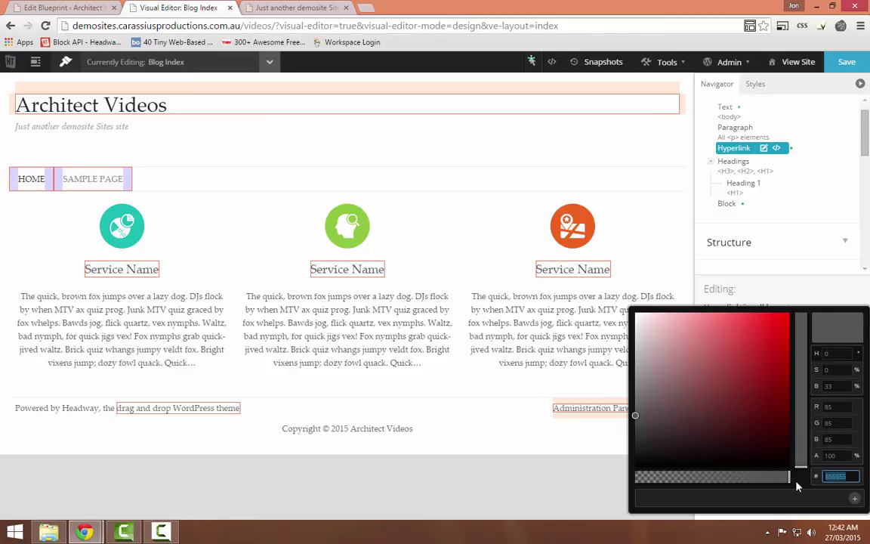
type("a3a3a3")
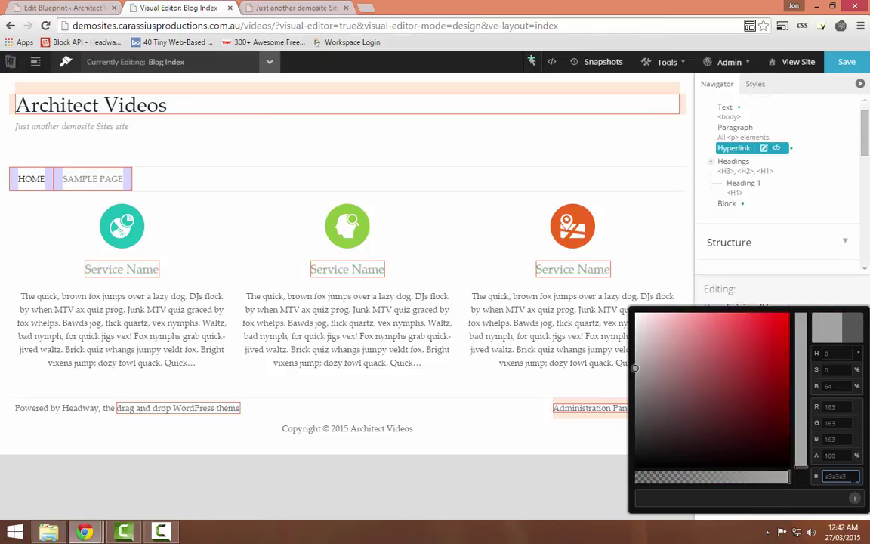
left_click_drag(855, 479, 790, 480)
type("a5a5a5")
left_click(593, 317)
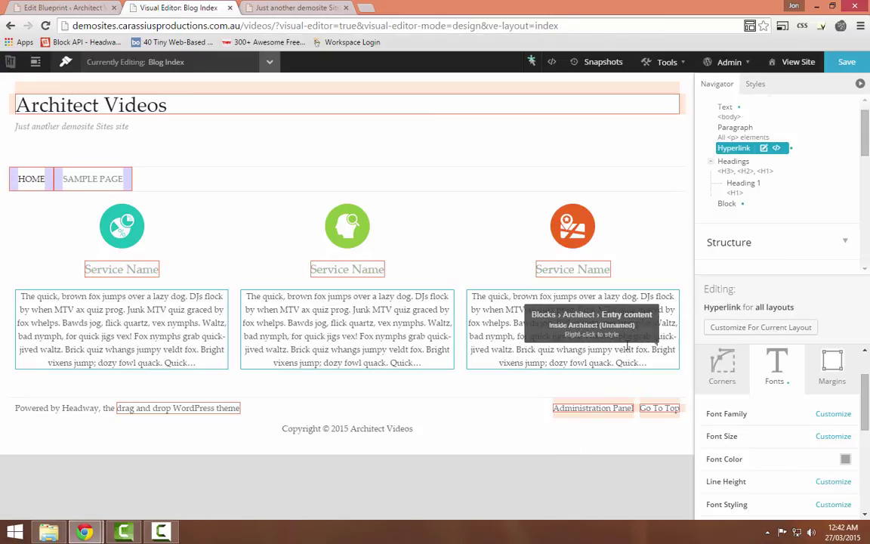
- Add "text-transform: uppercase;" to the Architect block's link rule in the live CSS
left_click(552, 61)
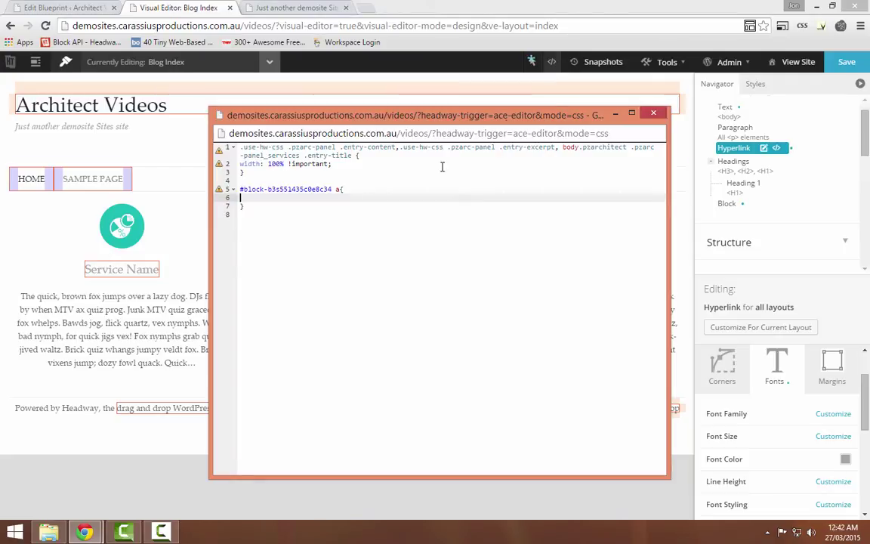
left_click(292, 198)
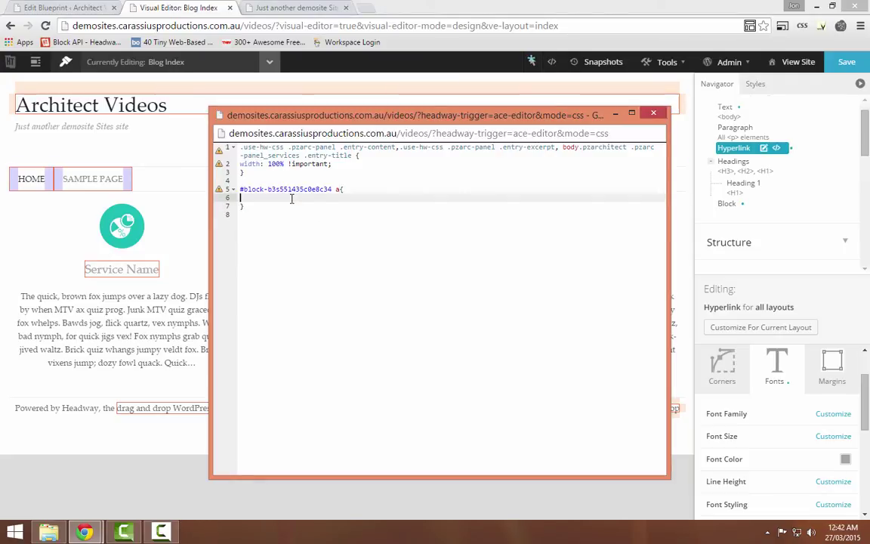
type("text-transf")
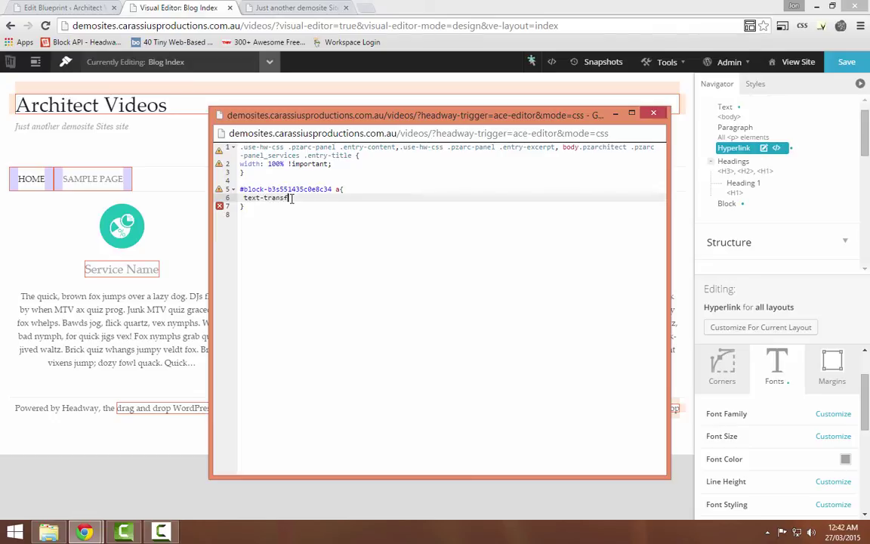
type("orm: uppercase;")
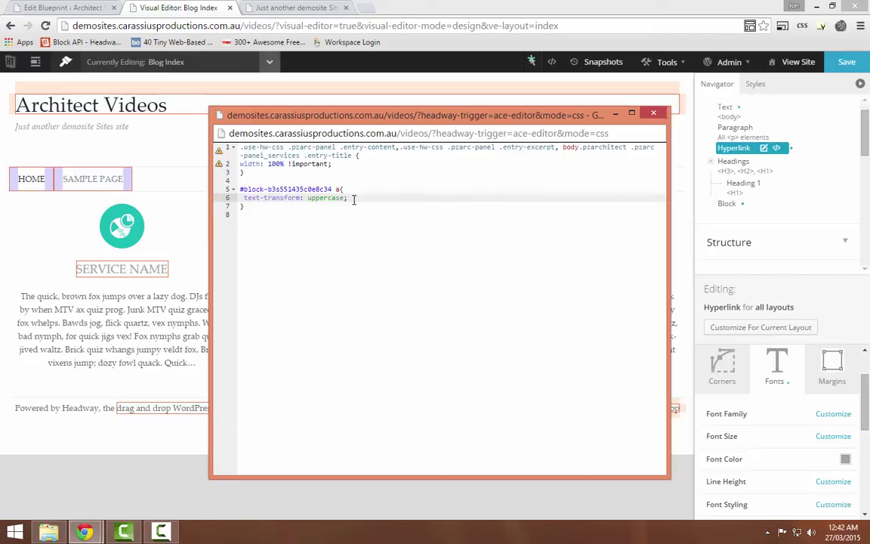
- Add letter-spacing to the block's link rule, trying 1px and 3px and settling on 2px
key("Return")
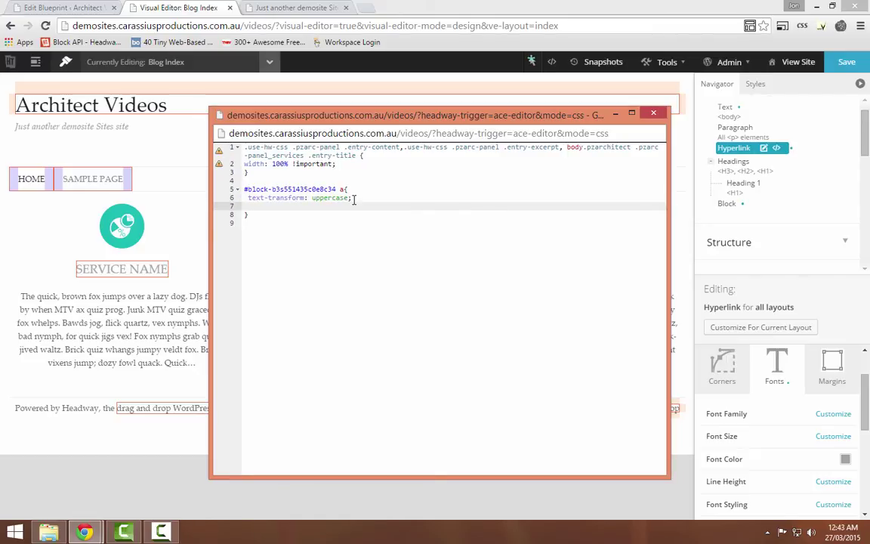
type("ter")
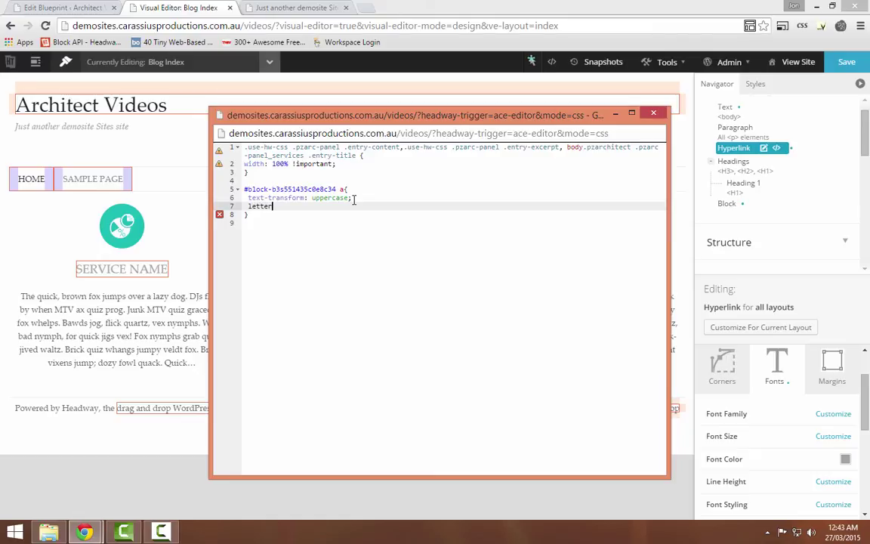
type("-spacing: ")
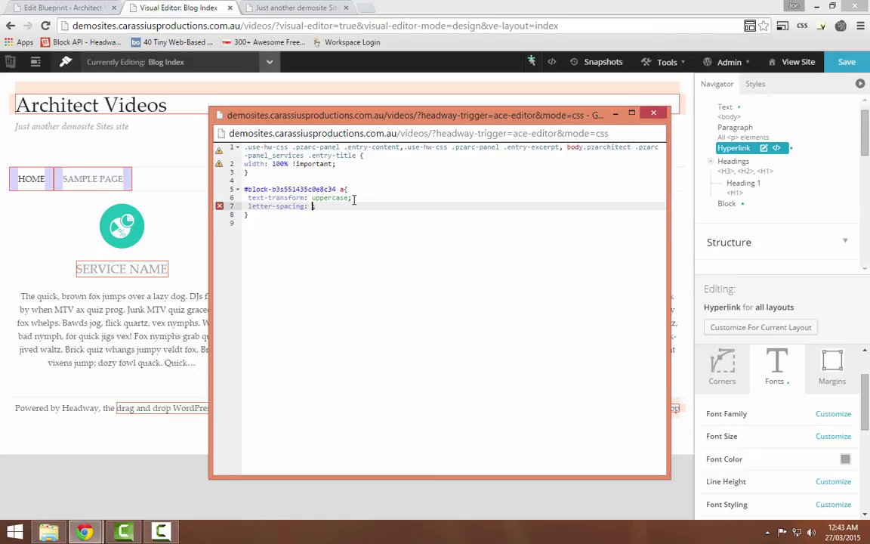
type("1px;")
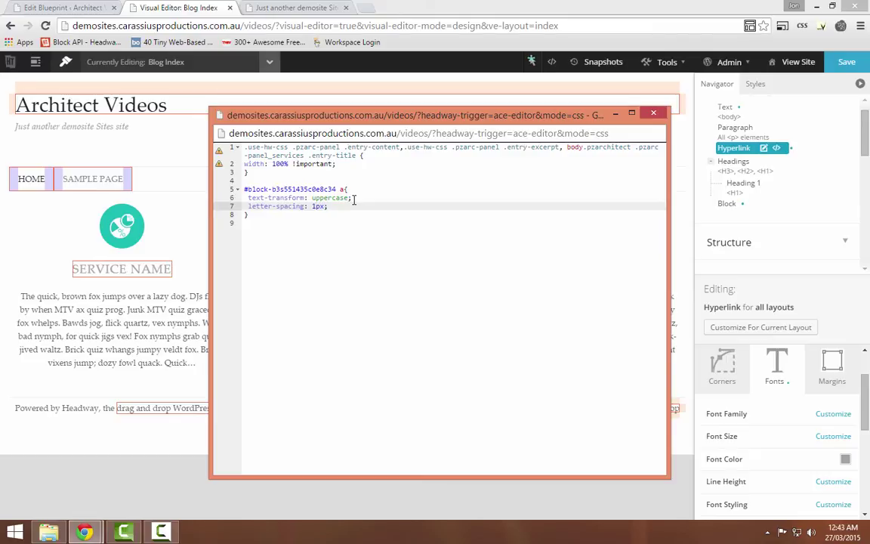
left_click(317, 206)
key("BackSpace")
type("3")
key("BackSpace")
type("2")
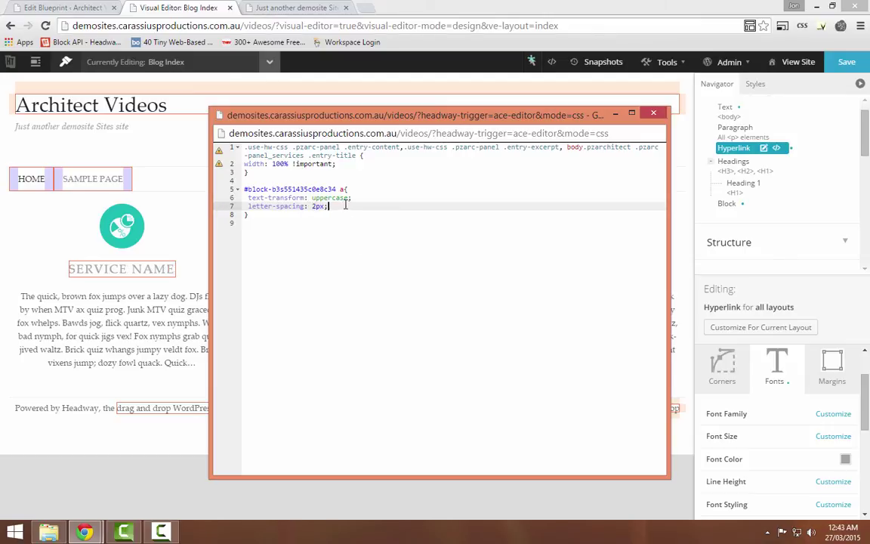
- Set the global Hyperlink element's font family to the Google web font Open Sans Condensed, searching for "open"
left_click(706, 334)
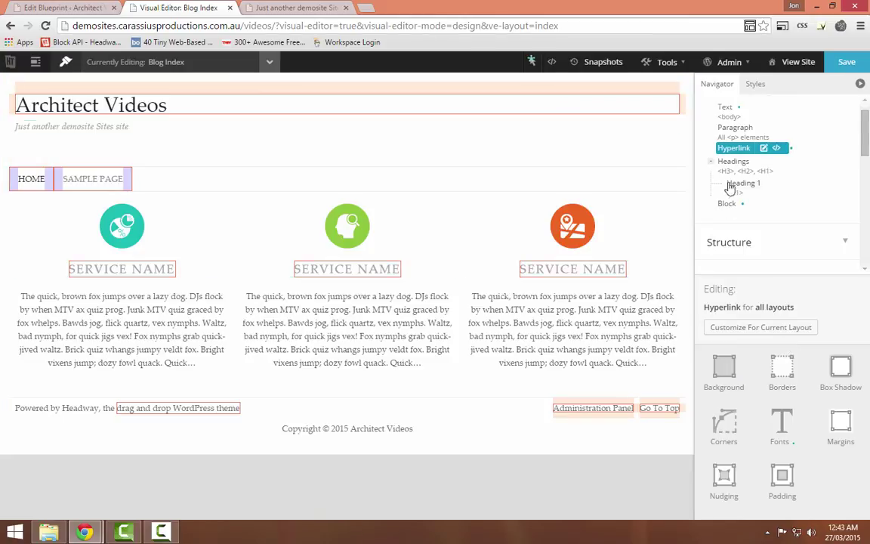
left_click(781, 421)
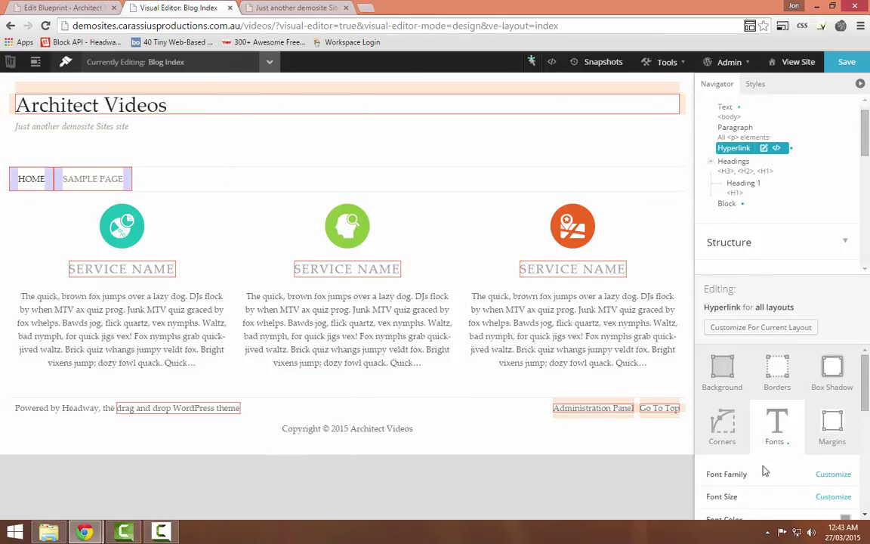
scroll(763, 469, "down", 2)
left_click(833, 414)
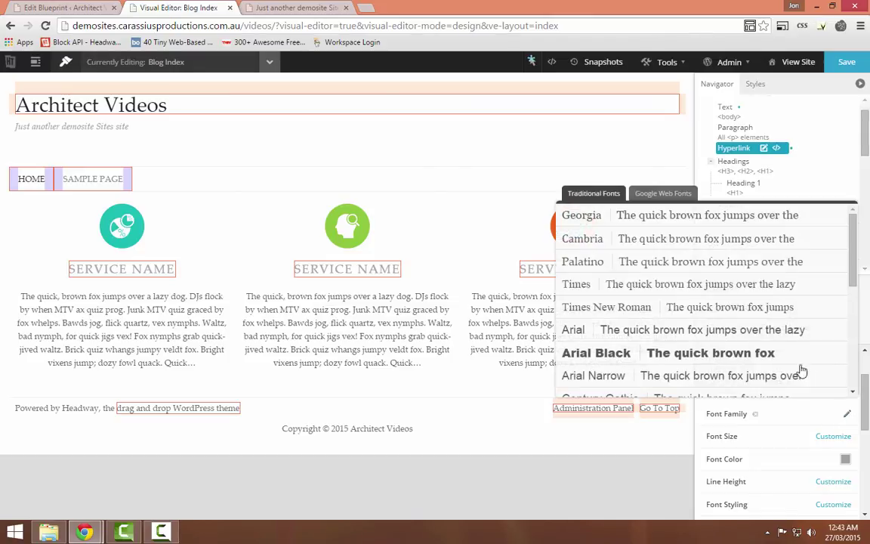
left_click(664, 193)
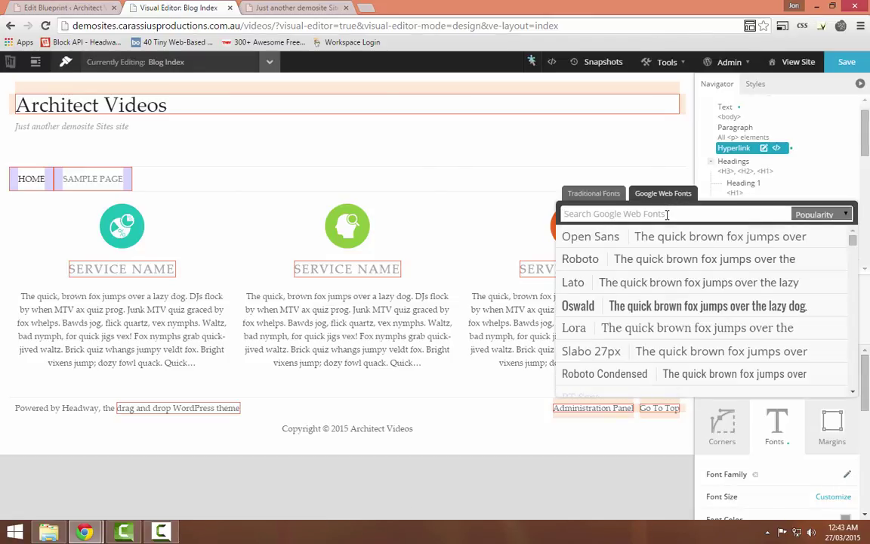
left_click(666, 215)
type("open")
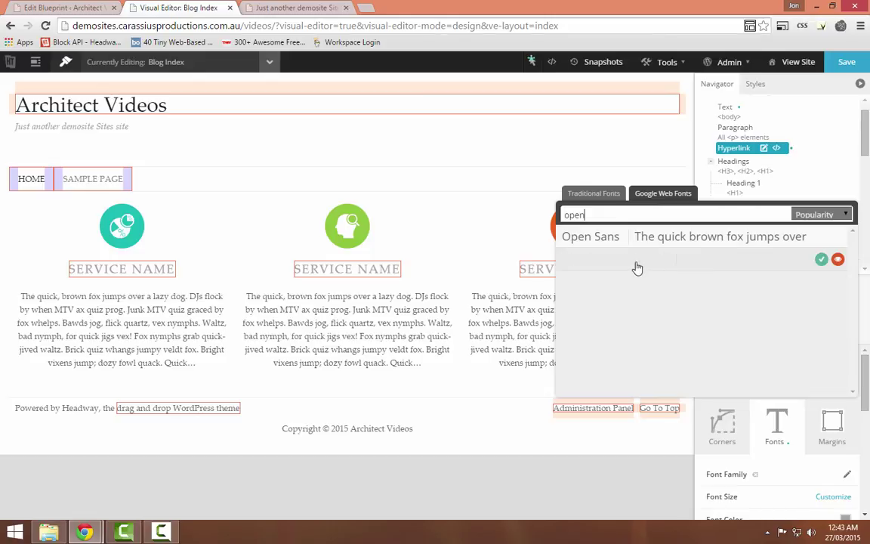
left_click(820, 258)
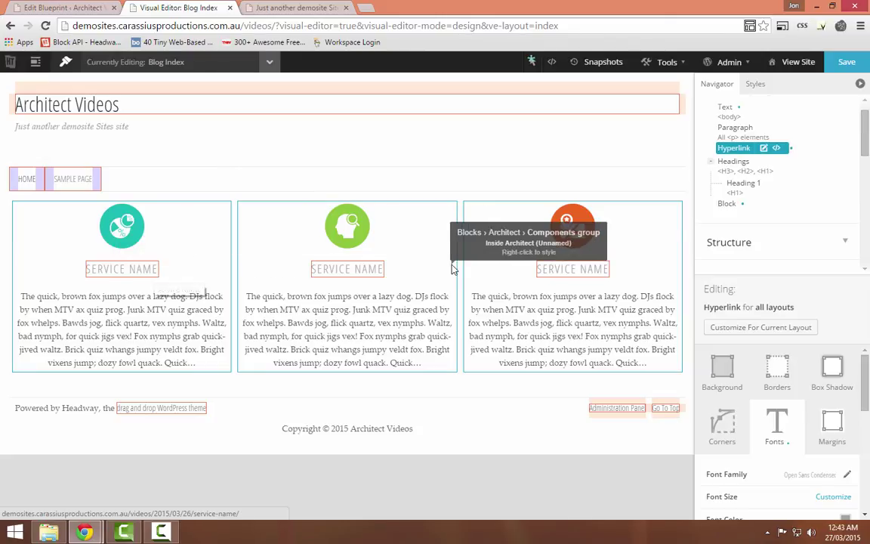
- Set the font family of the Architect block's Entry content to the Google web font Open Sans
right_click(554, 326)
left_click(575, 348)
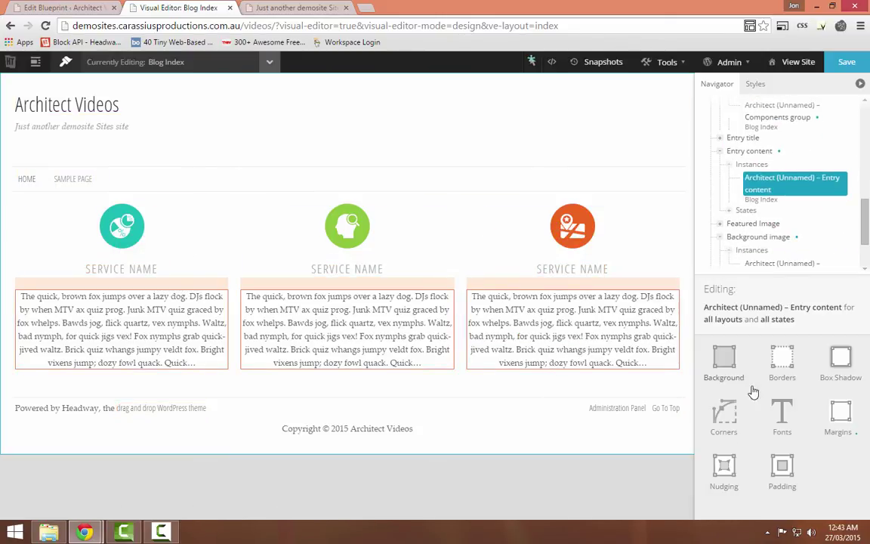
left_click(782, 414)
left_click(848, 467)
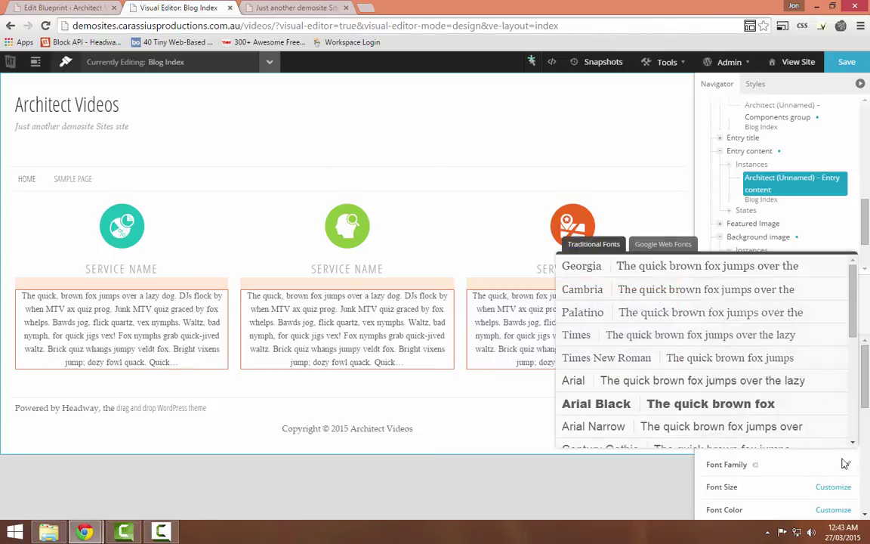
left_click(662, 244)
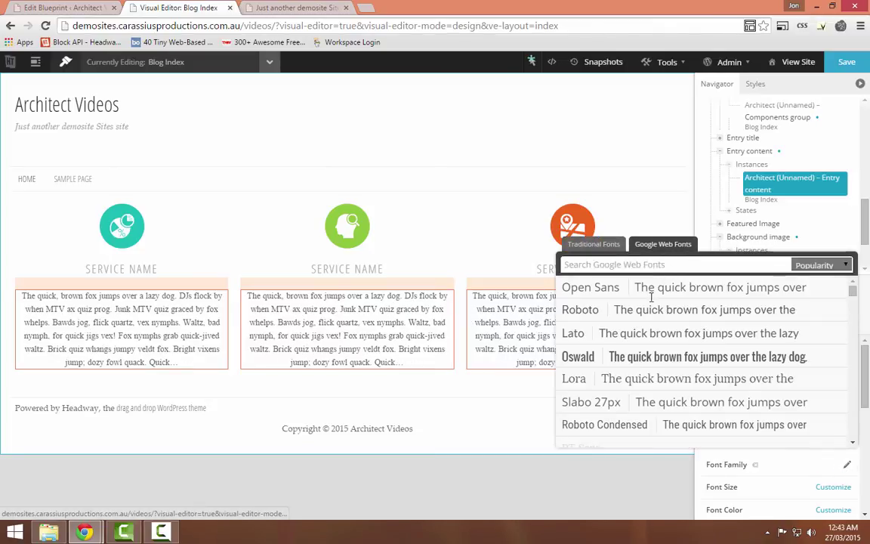
left_click(822, 285)
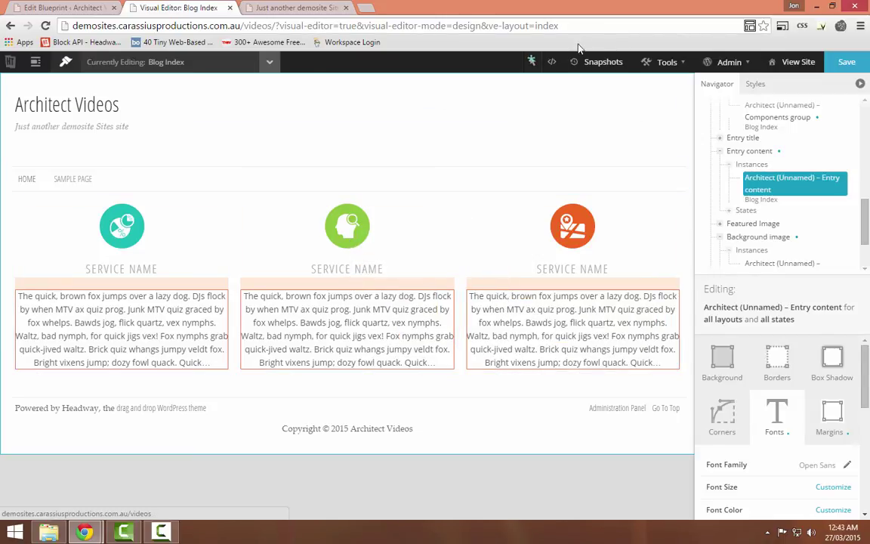
- Add font-size to the Architect block's link rule in the live CSS, trying 36px and 24px and settling on 28px
left_click(551, 62)
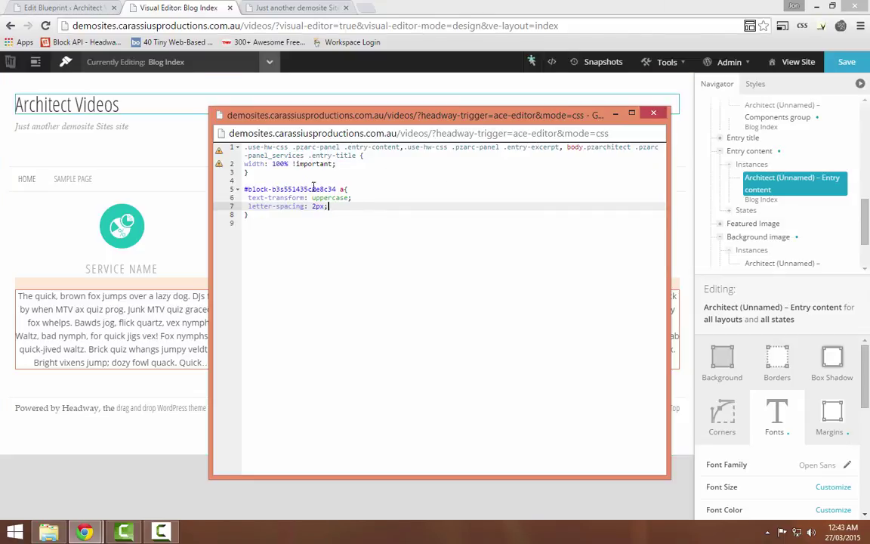
key("Return")
type("fo")
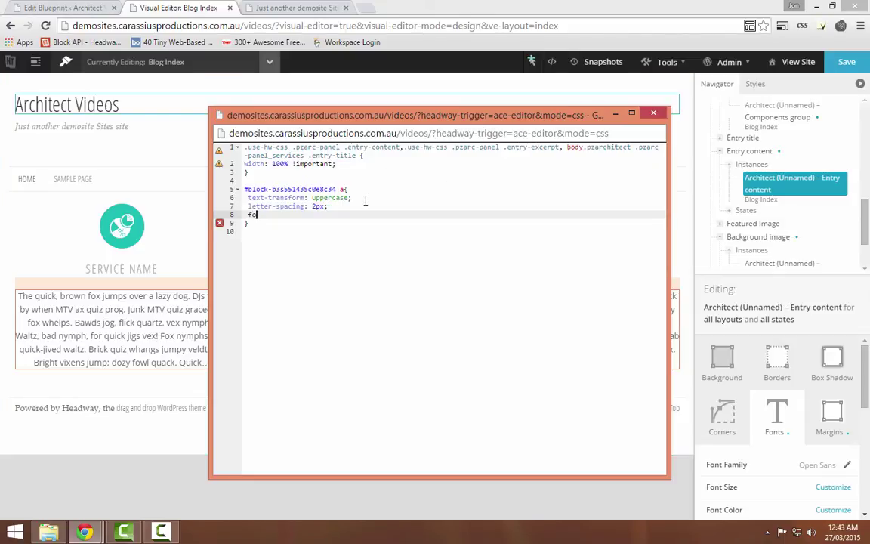
type("nt-size: 36px;")
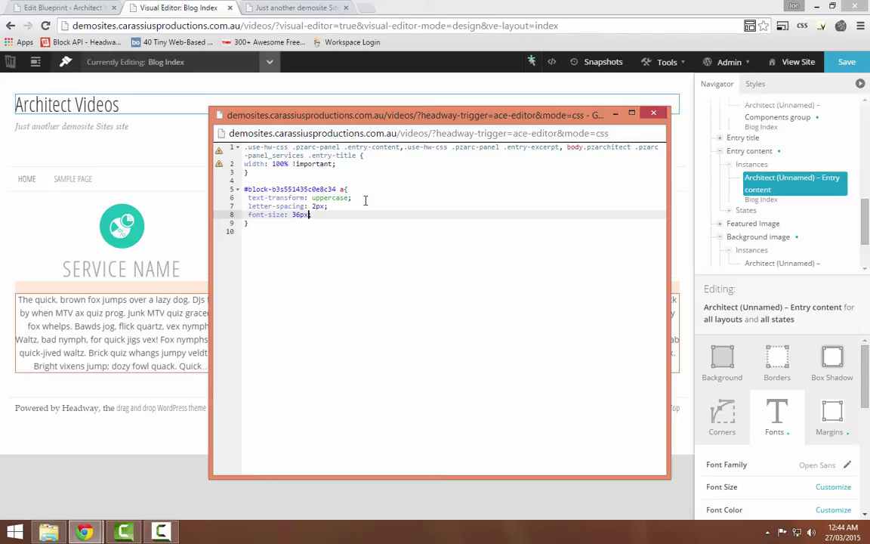
key("BackSpace")
key("BackSpace")
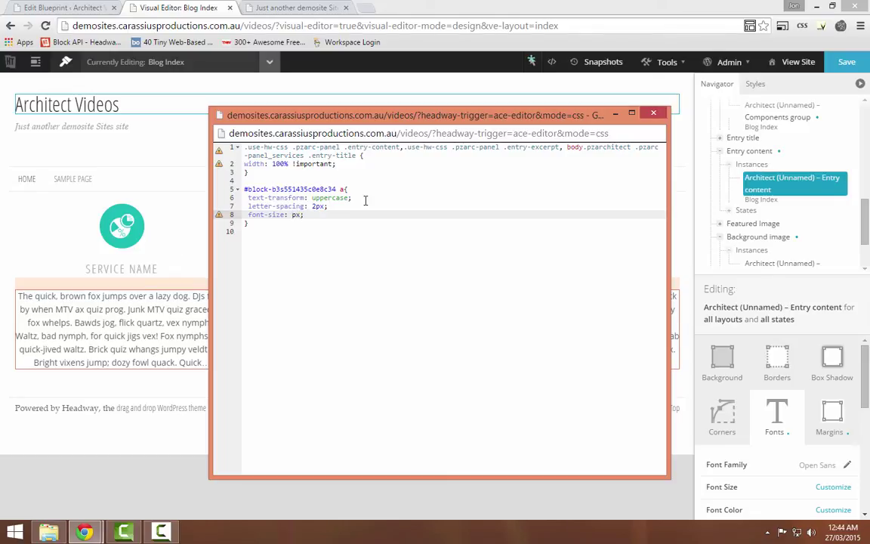
type("24")
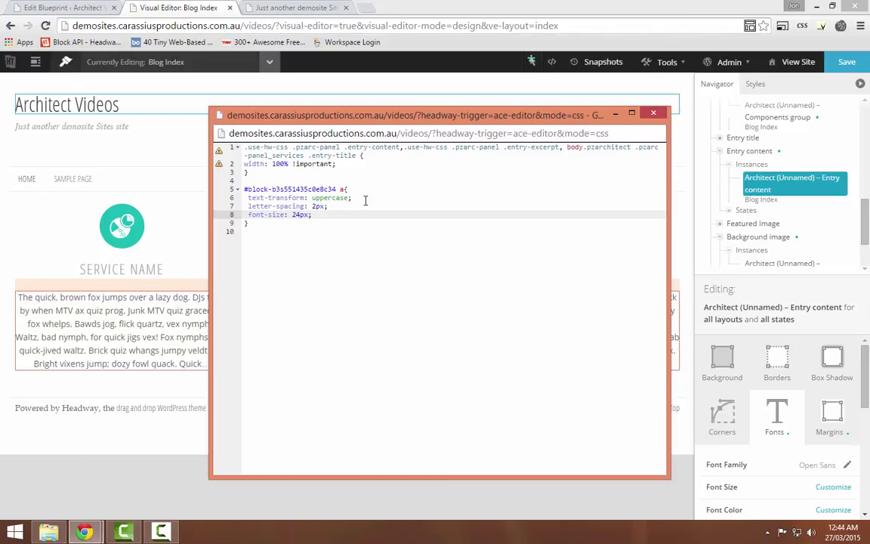
key("BackSpace")
type("8")
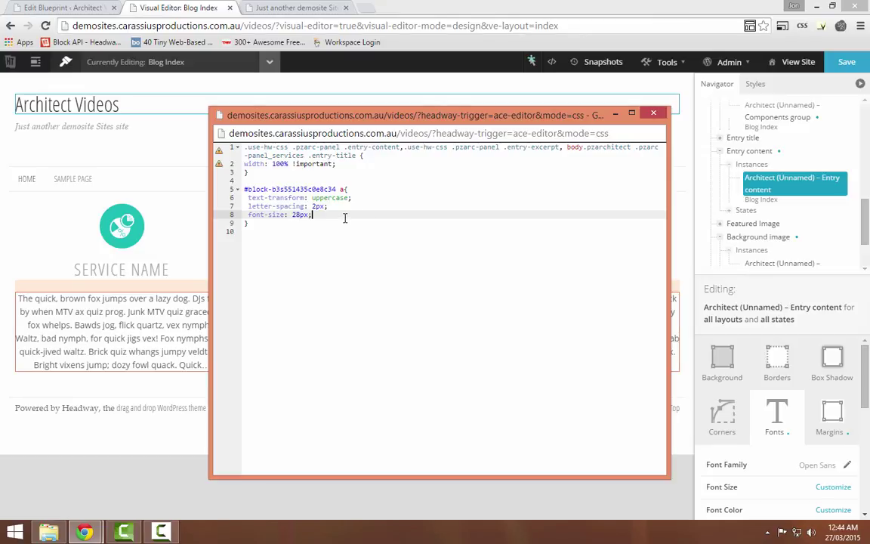
- Add "font-weight: 700;" to the block's link rule below the font-size line
key("Return")
type("font-")
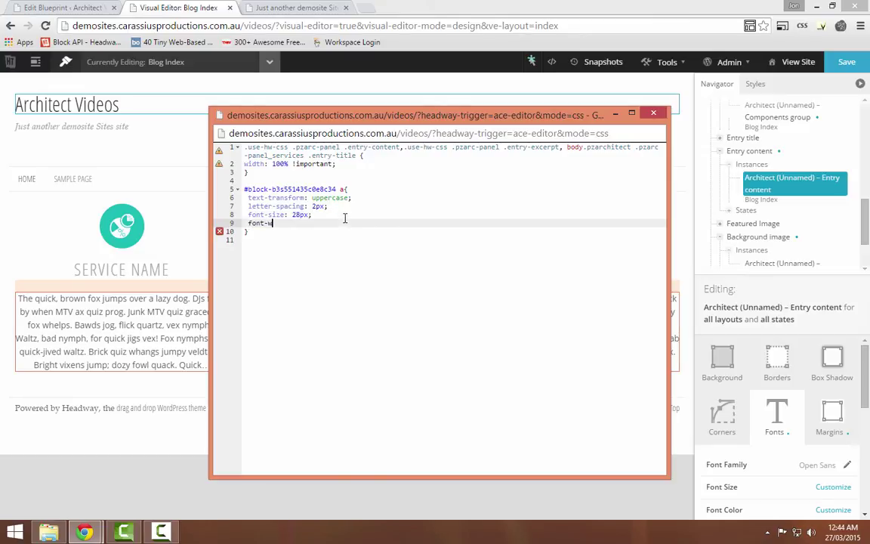
type("weight: 700;")
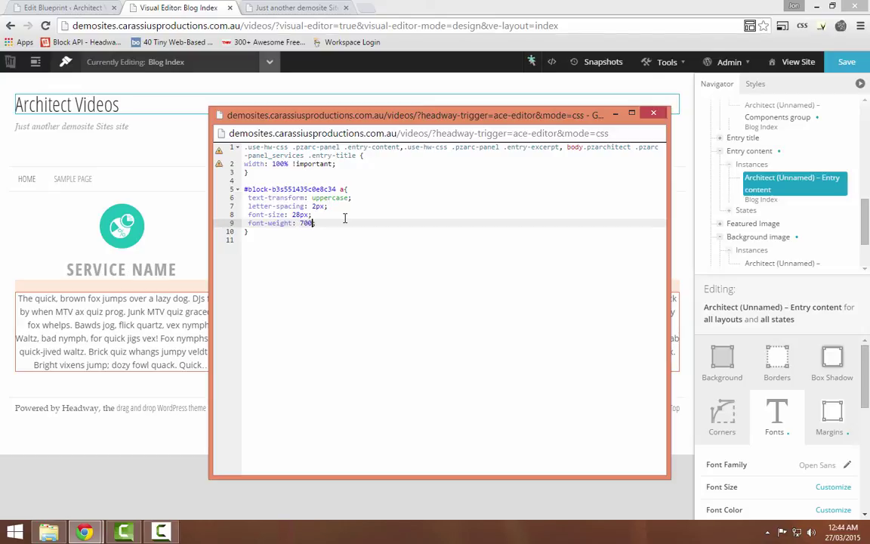
- Try -1px as the letter-spacing in the block's link rule, and delete the whole letter-spacing declaration
key("Up")
key("Up")
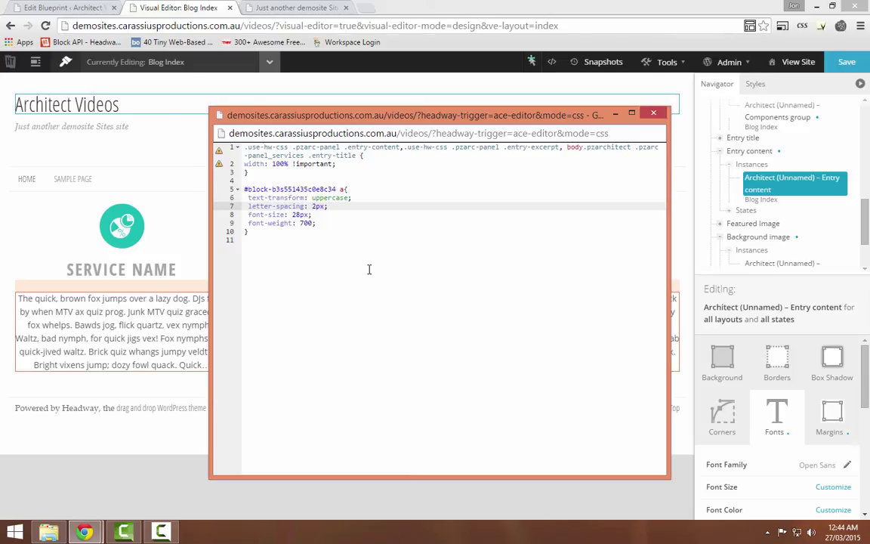
key("BackSpace")
type("-1")
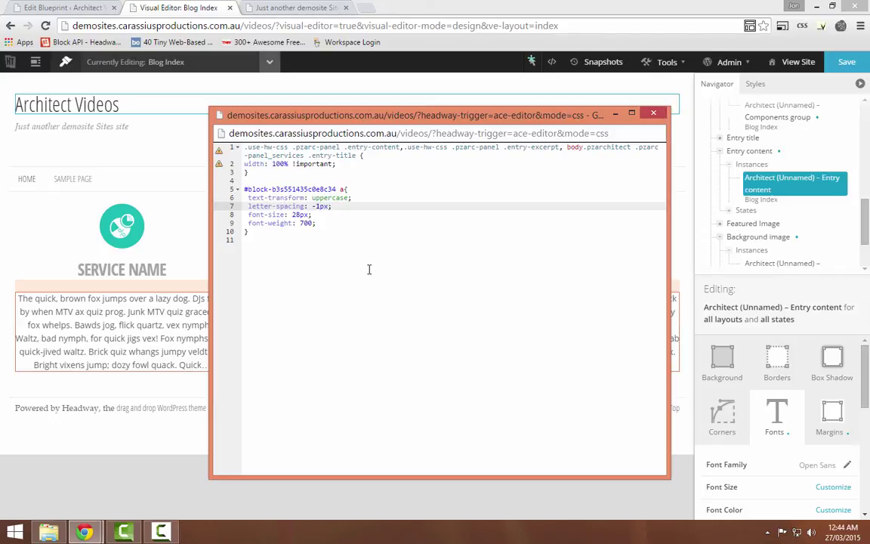
key("BackSpace")
key("BackSpace")
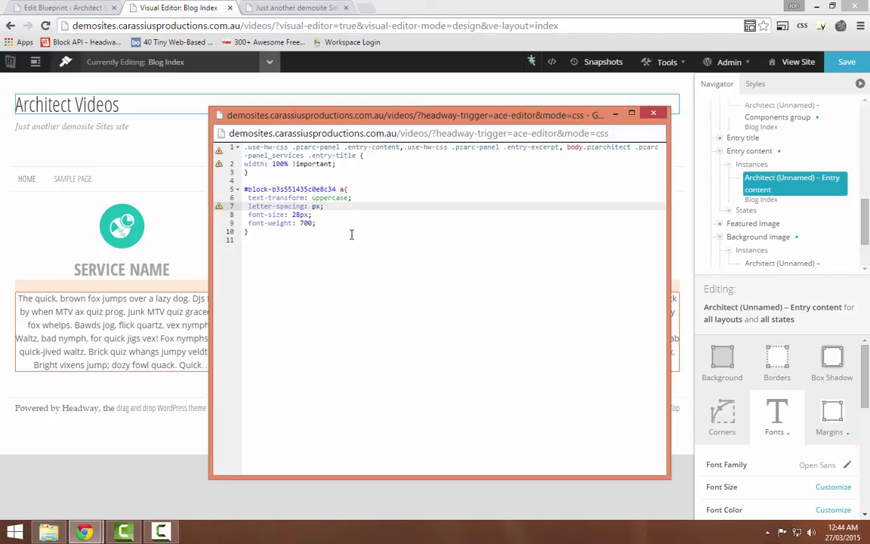
left_click_drag(330, 206, 233, 206)
key("BackSpace")
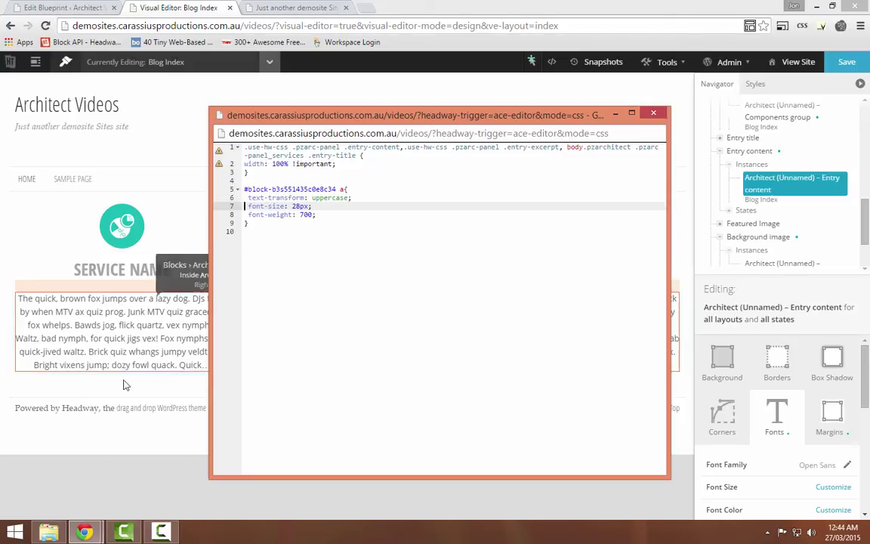
- Set the font colour of the Architect block's Entry content to the grey A3A3A3
left_click(135, 342)
right_click(134, 342)
left_click(163, 376)
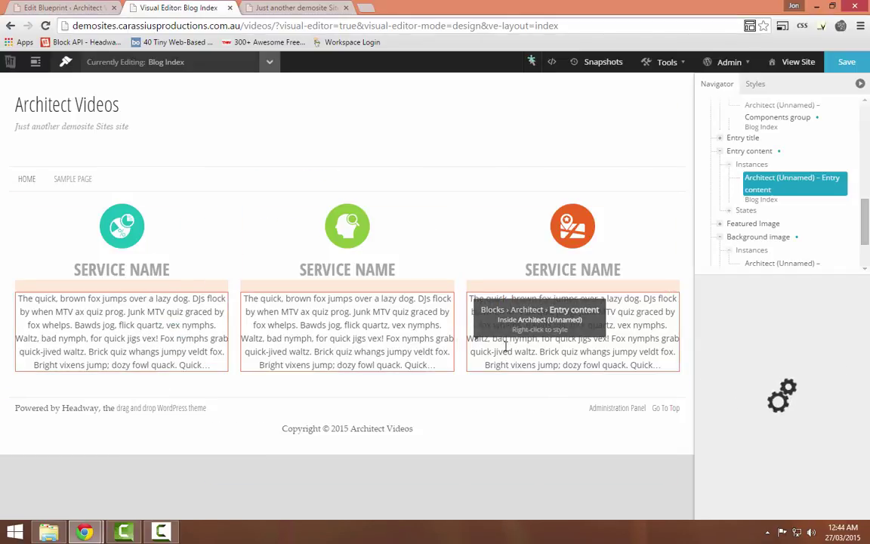
left_click(782, 423)
scroll(802, 466, "down", 1)
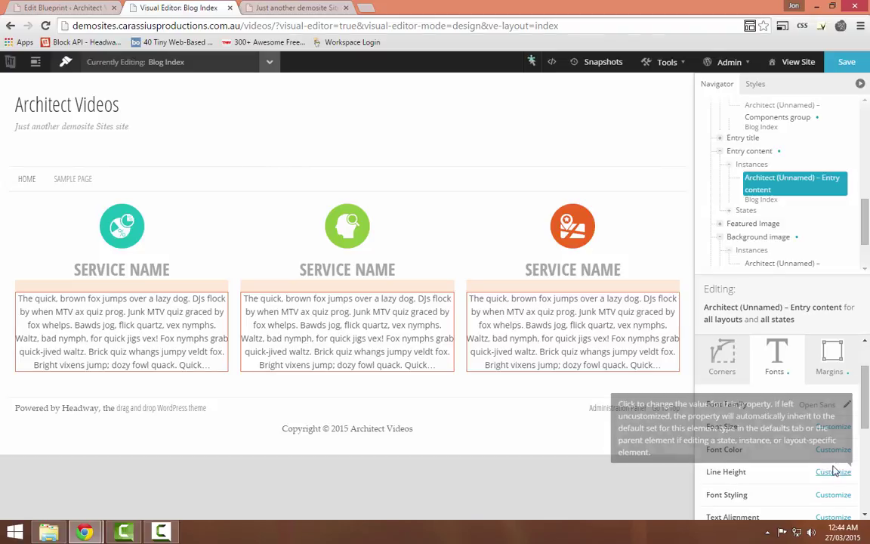
left_click(833, 449)
left_click(844, 449)
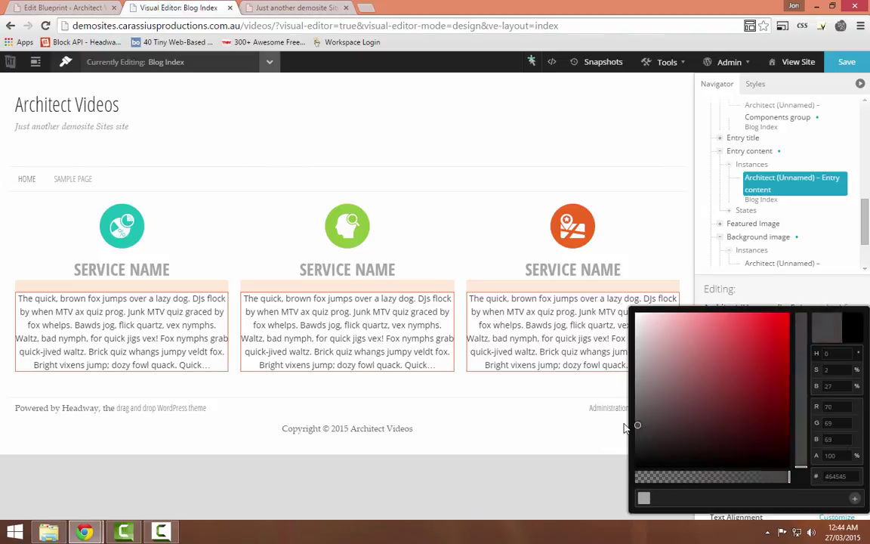
left_click_drag(629, 420, 634, 368)
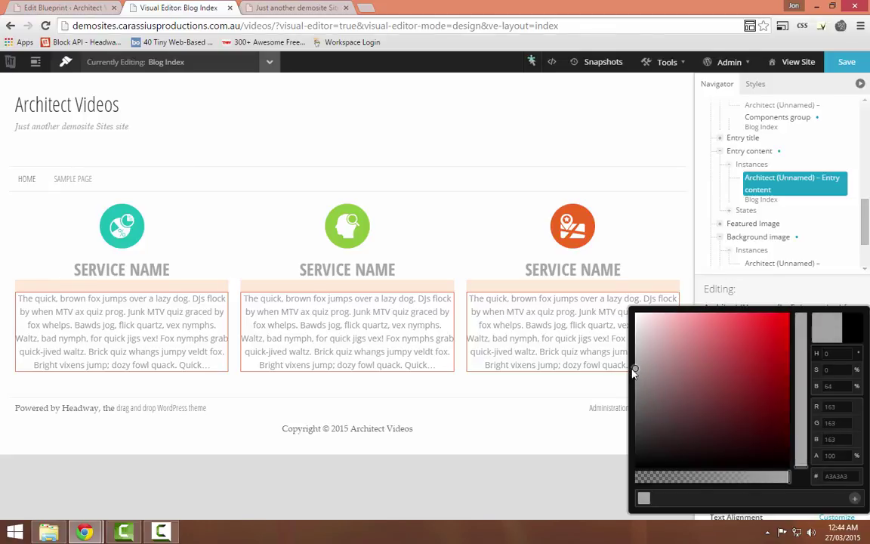
left_click(542, 126)
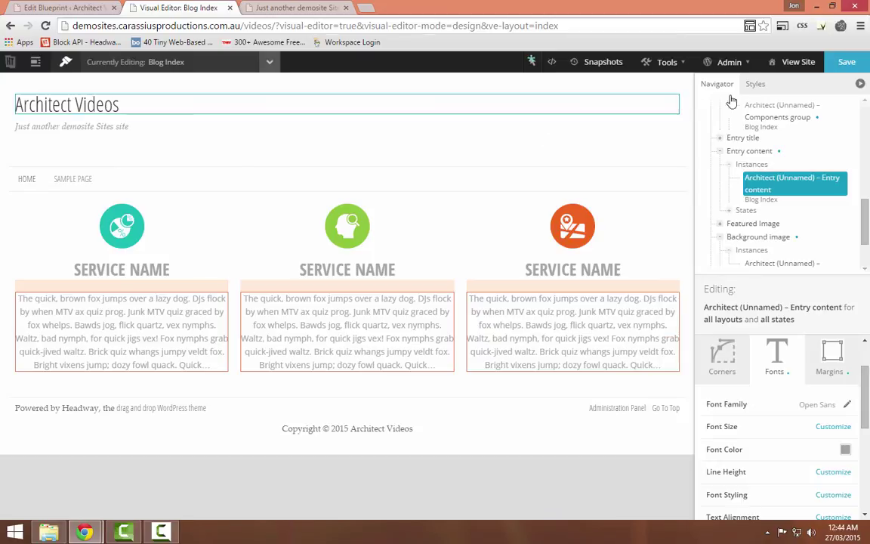
- Save the layout's design changes and reload the live demo site's home page to check the services section
key("ctrl+s")
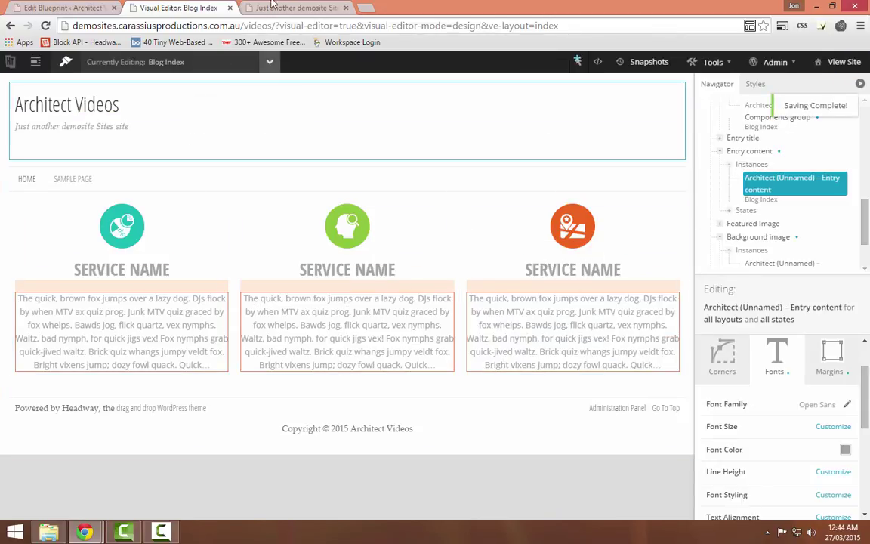
key("ctrl+Tab")
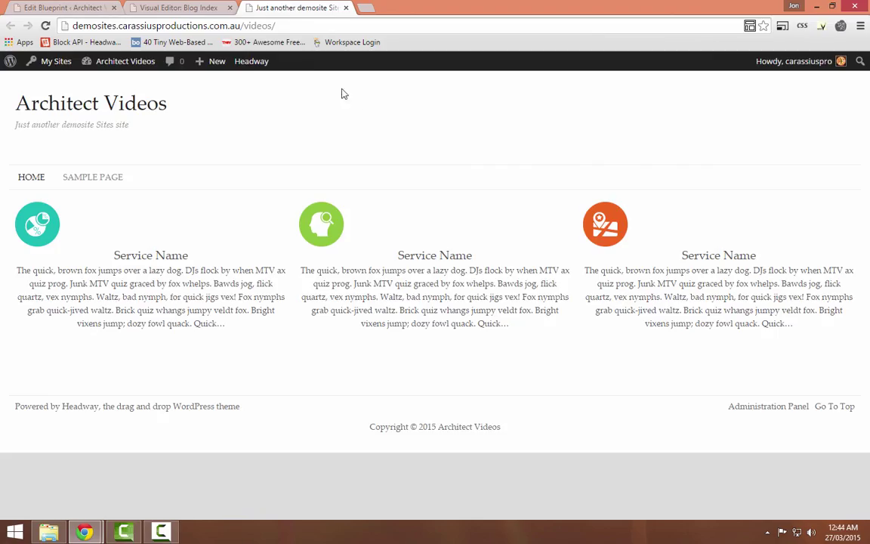
left_click(46, 27)
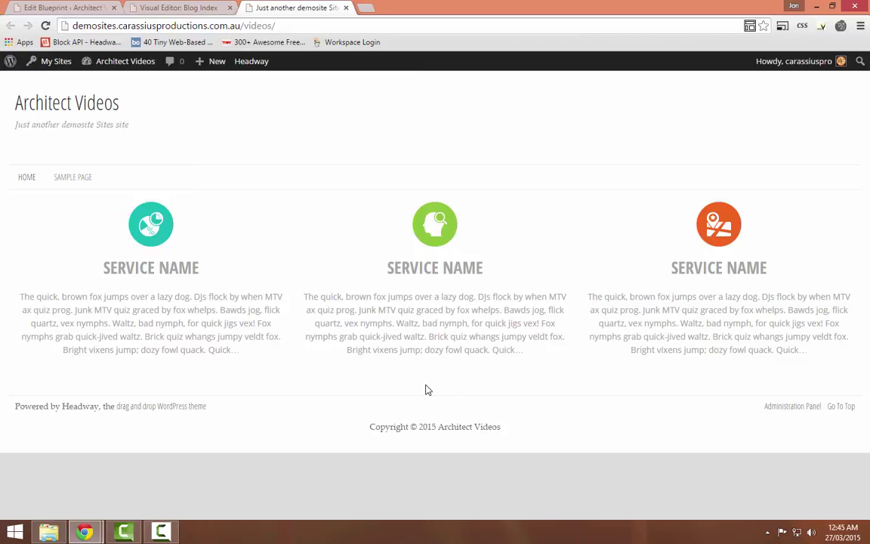
left_click(160, 532)
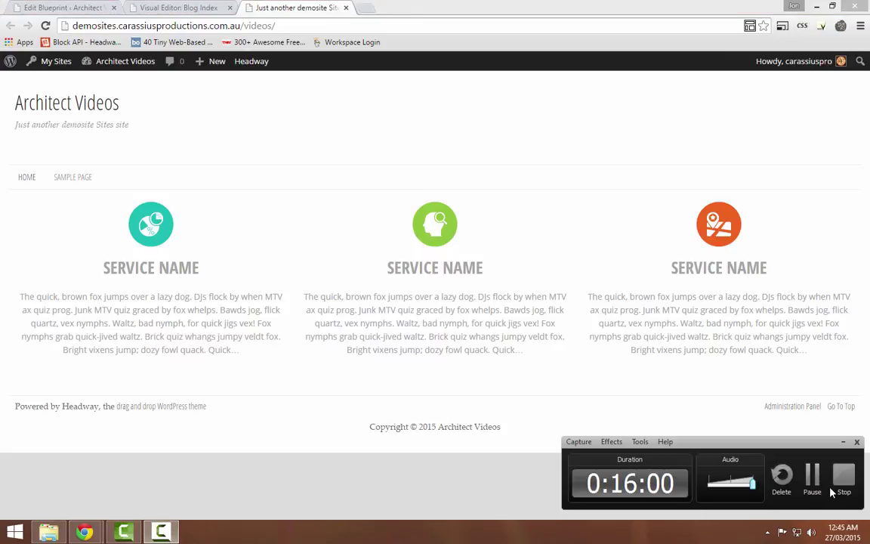